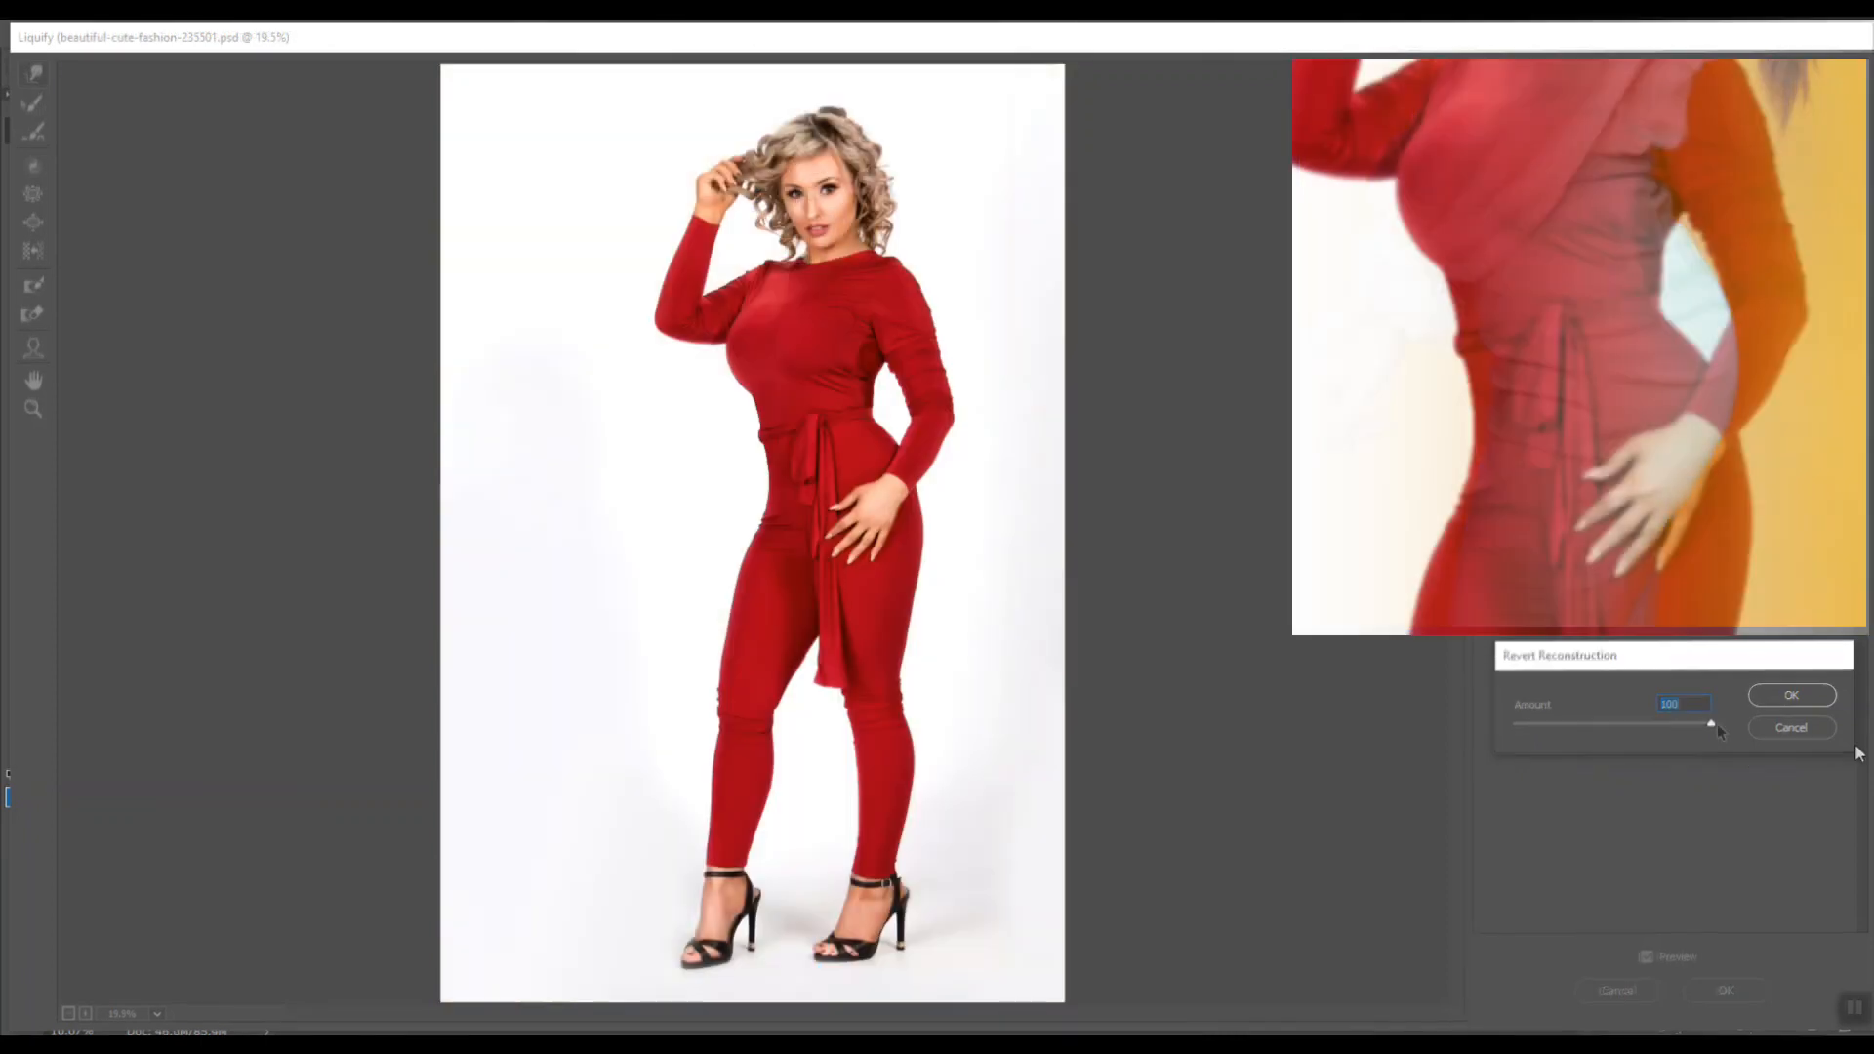
- Try the Revert Reconstruction amount on the red jumpsuit's Liquify edit and cancel the dialog
mouse_move(1711, 729)
left_mouse_down()
mouse_move(1514, 729)
mouse_move(1769, 758)
mouse_move(1373, 760)
mouse_move(1737, 753)
left_mouse_up()
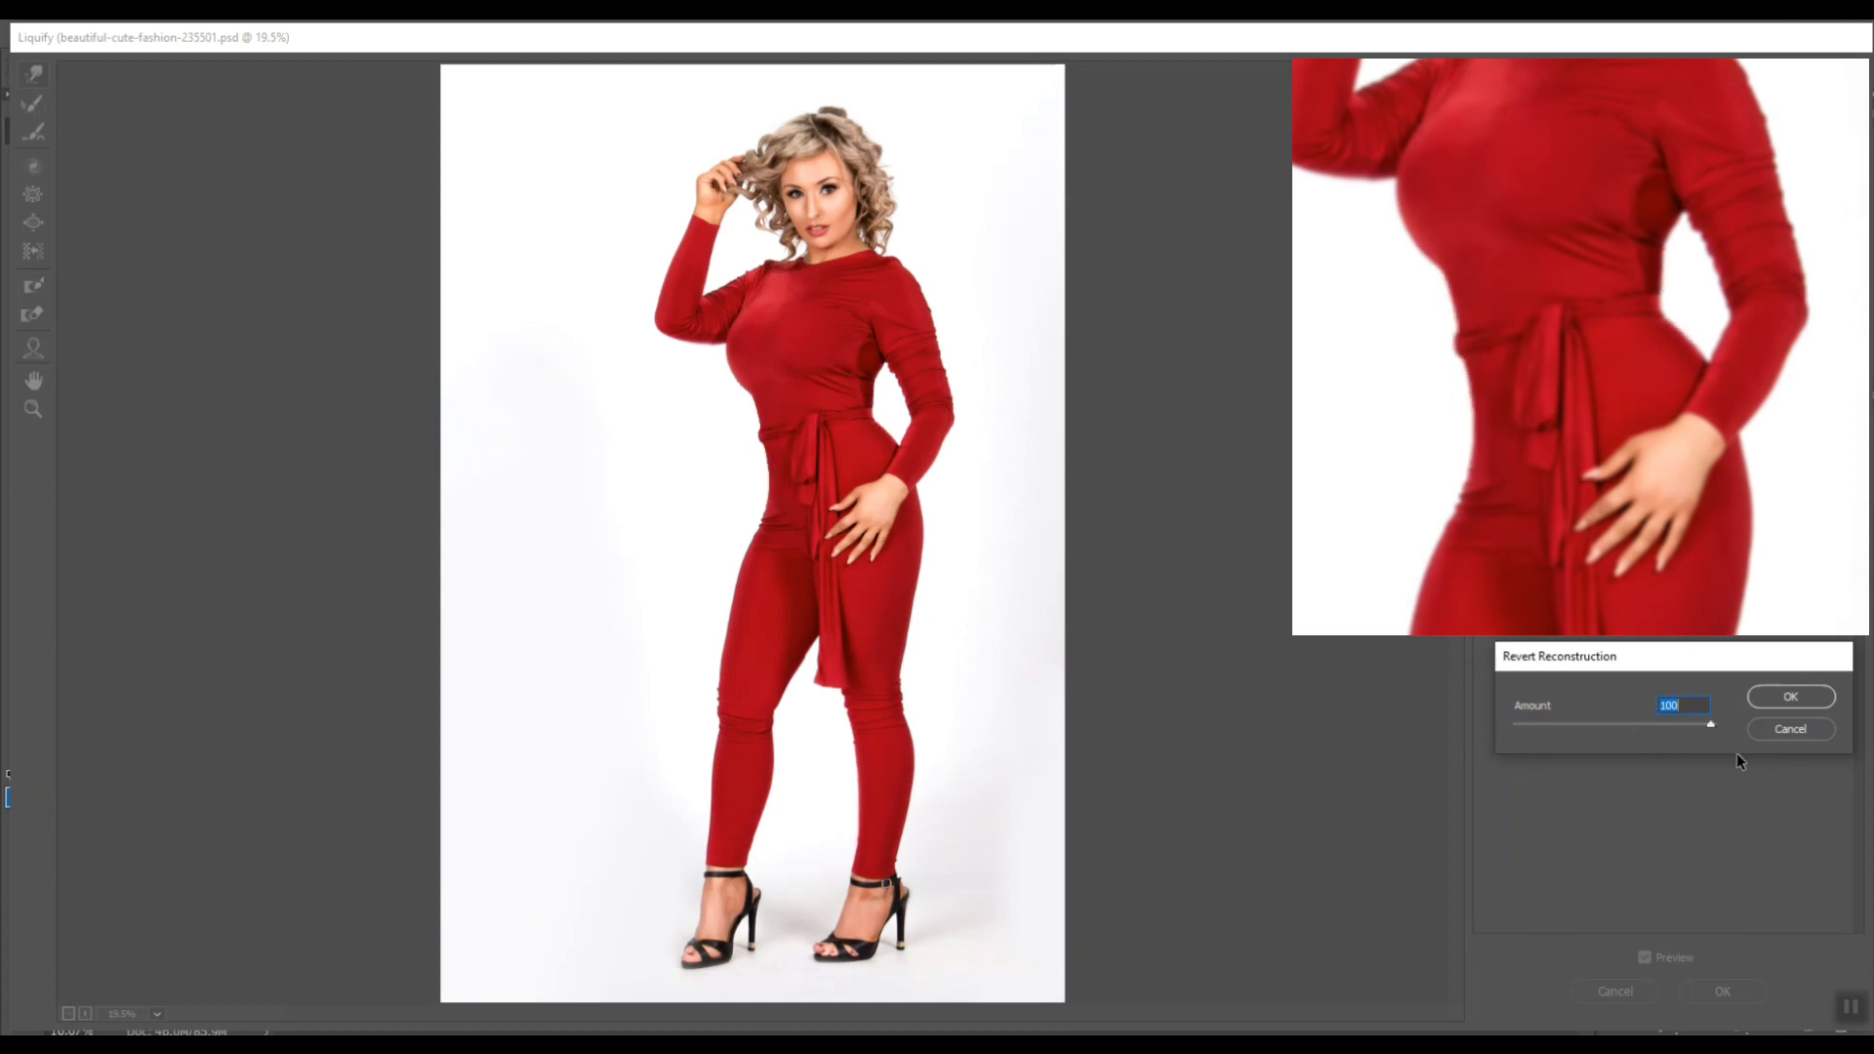
left_click(1797, 728)
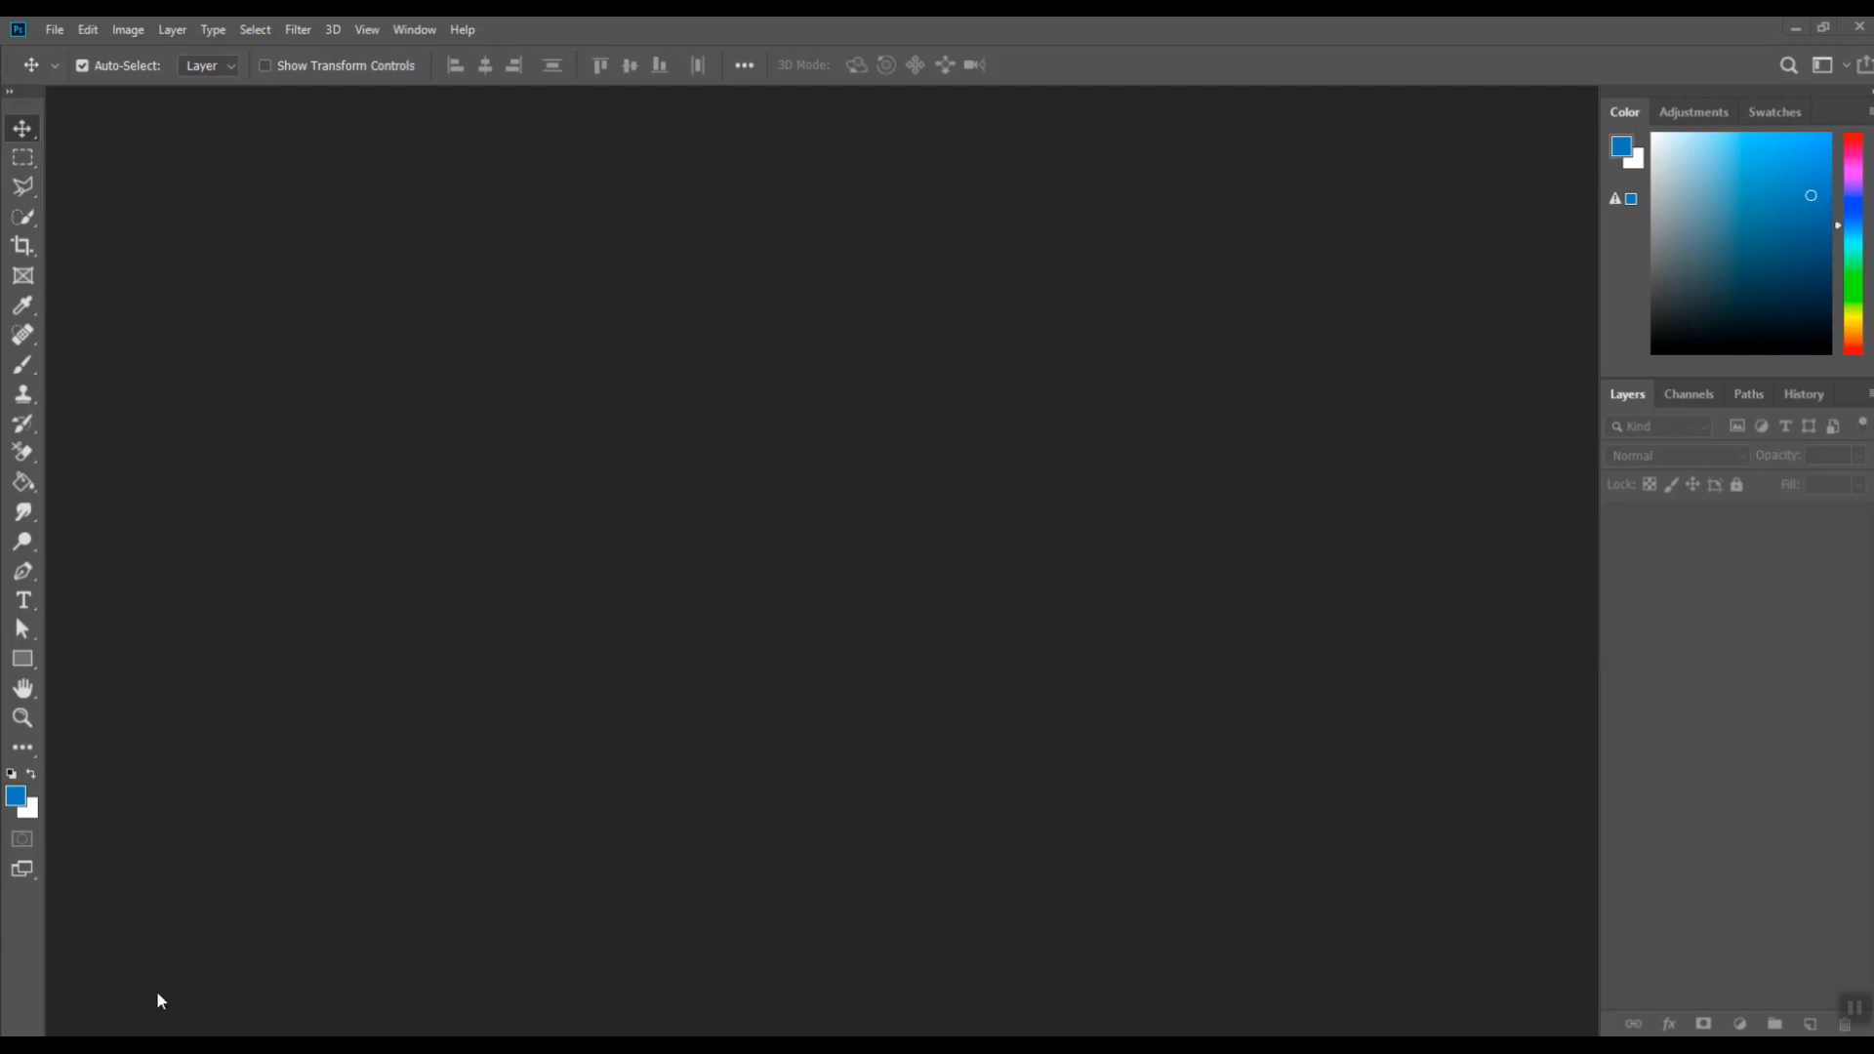
- Open the photo beautiful-beauty-elegant-2065200.jpg from the file browser in Photoshop
key("alt+Tab")
left_click(270, 379)
left_click_drag(72, 175, 1120, 546)
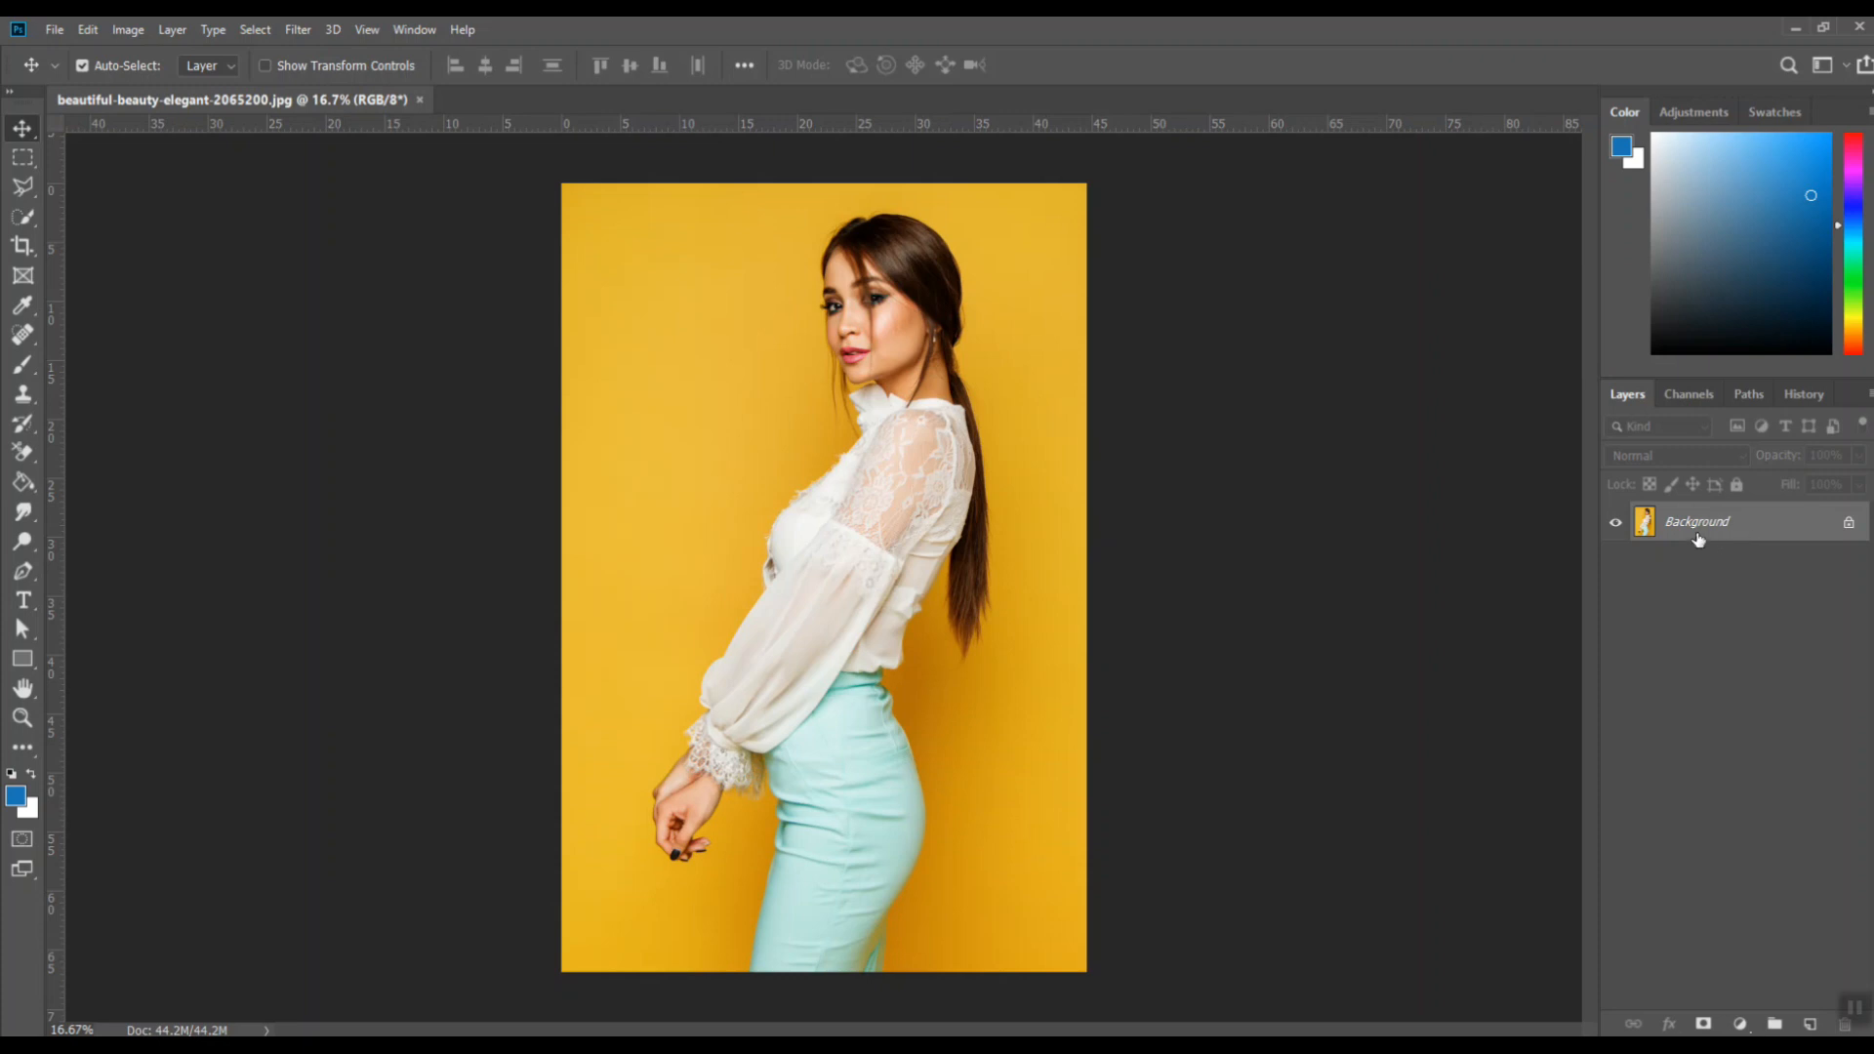
- Duplicate the Background layer and convert the copy to a Smart Object
key("ctrl+j")
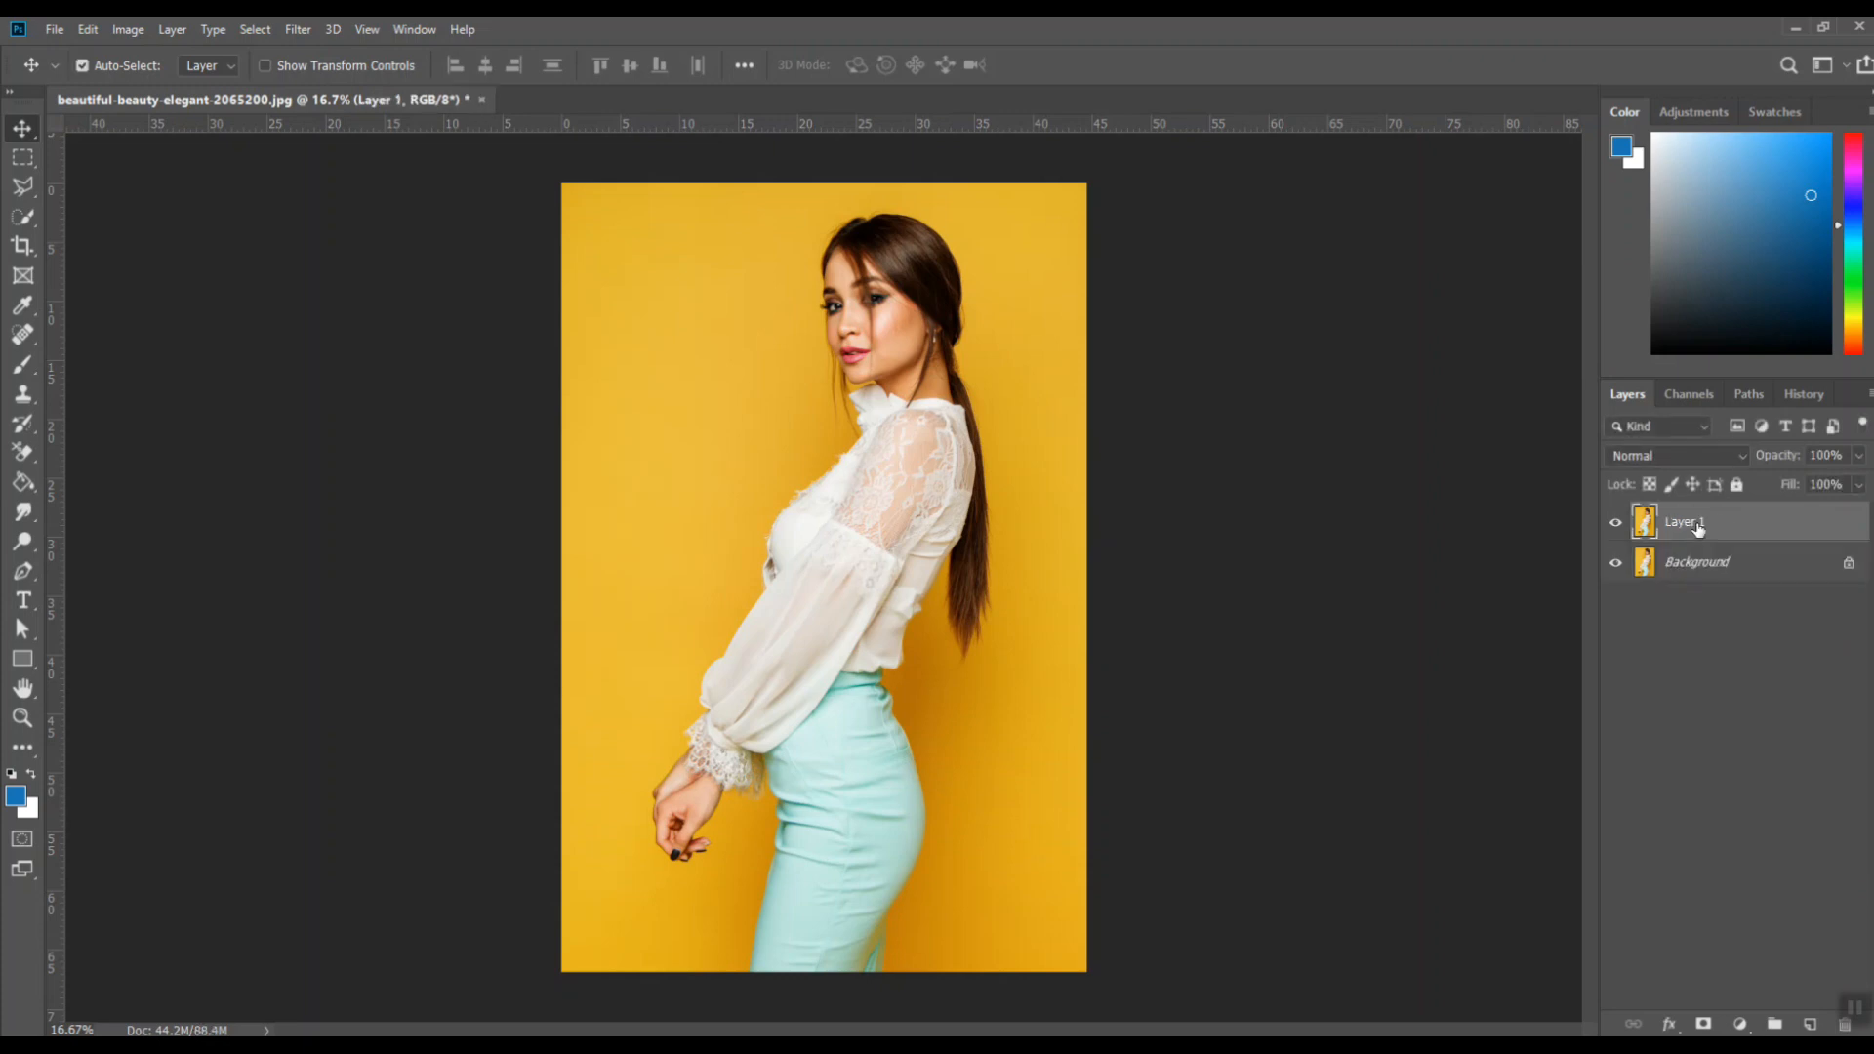
right_click(1696, 528)
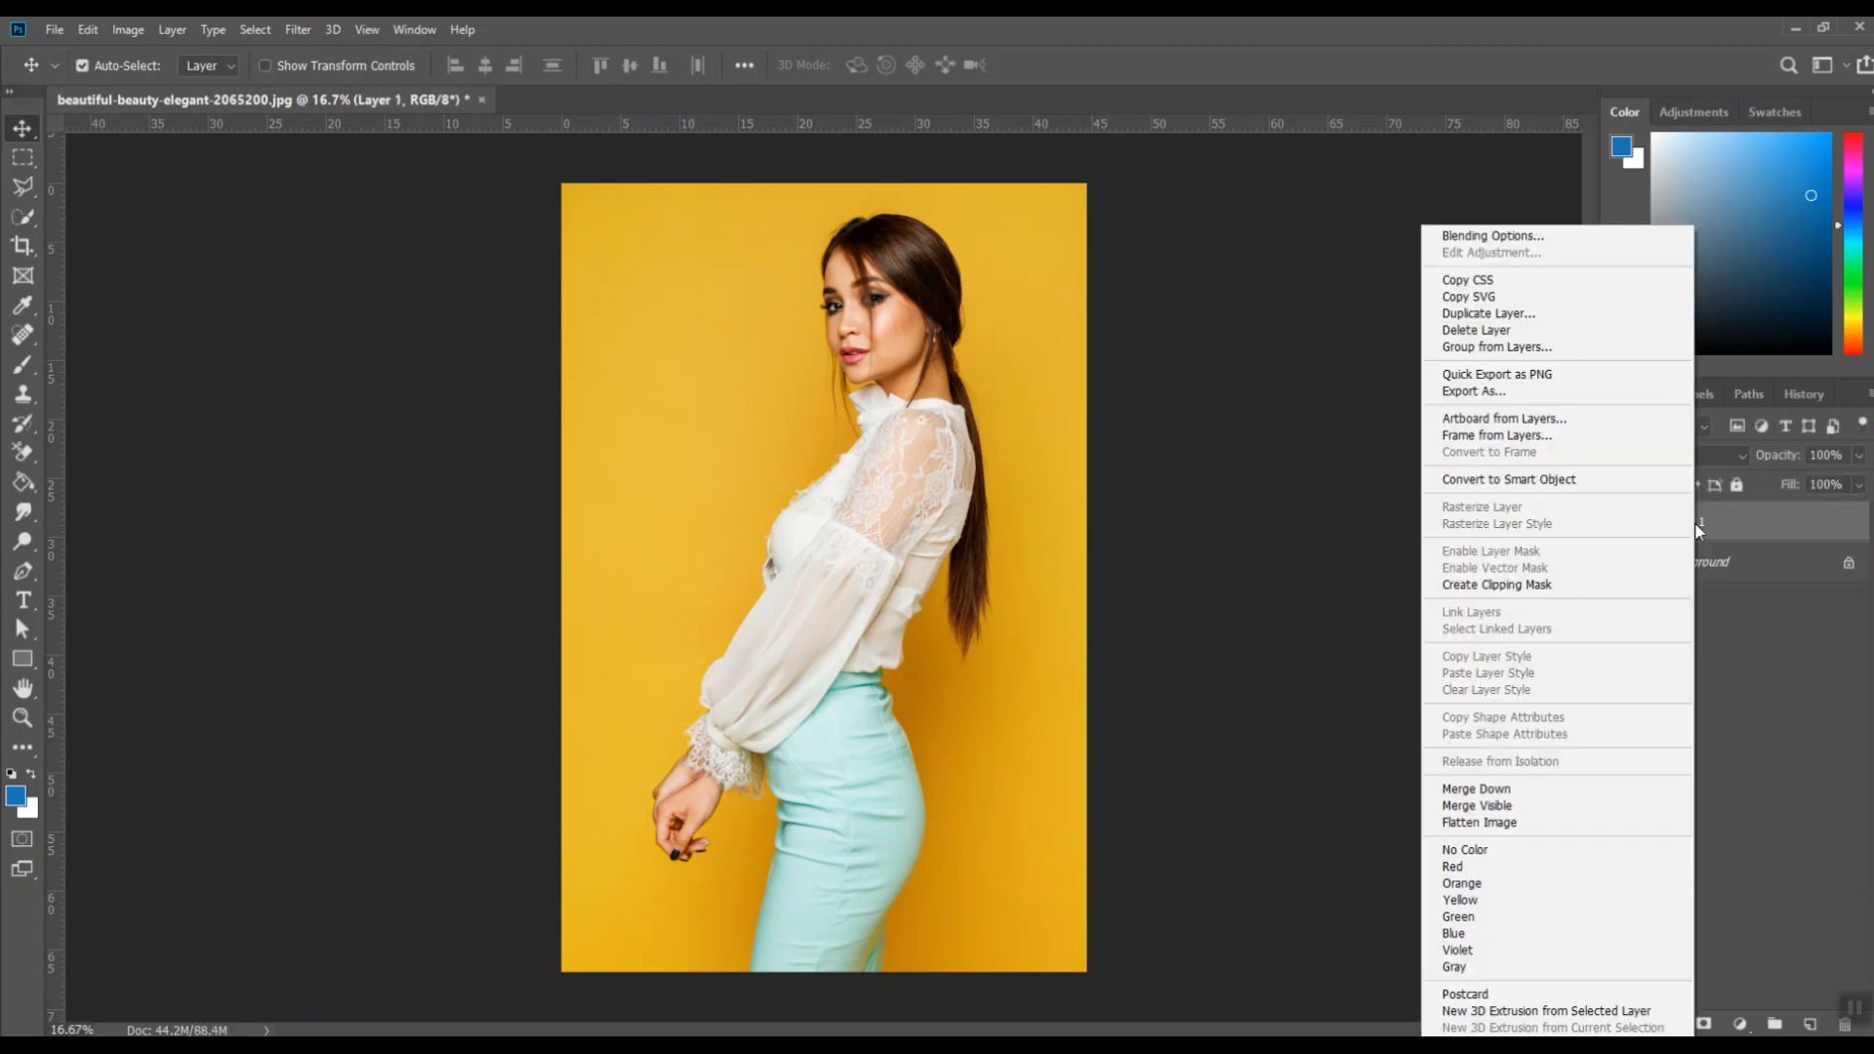
left_click(1539, 479)
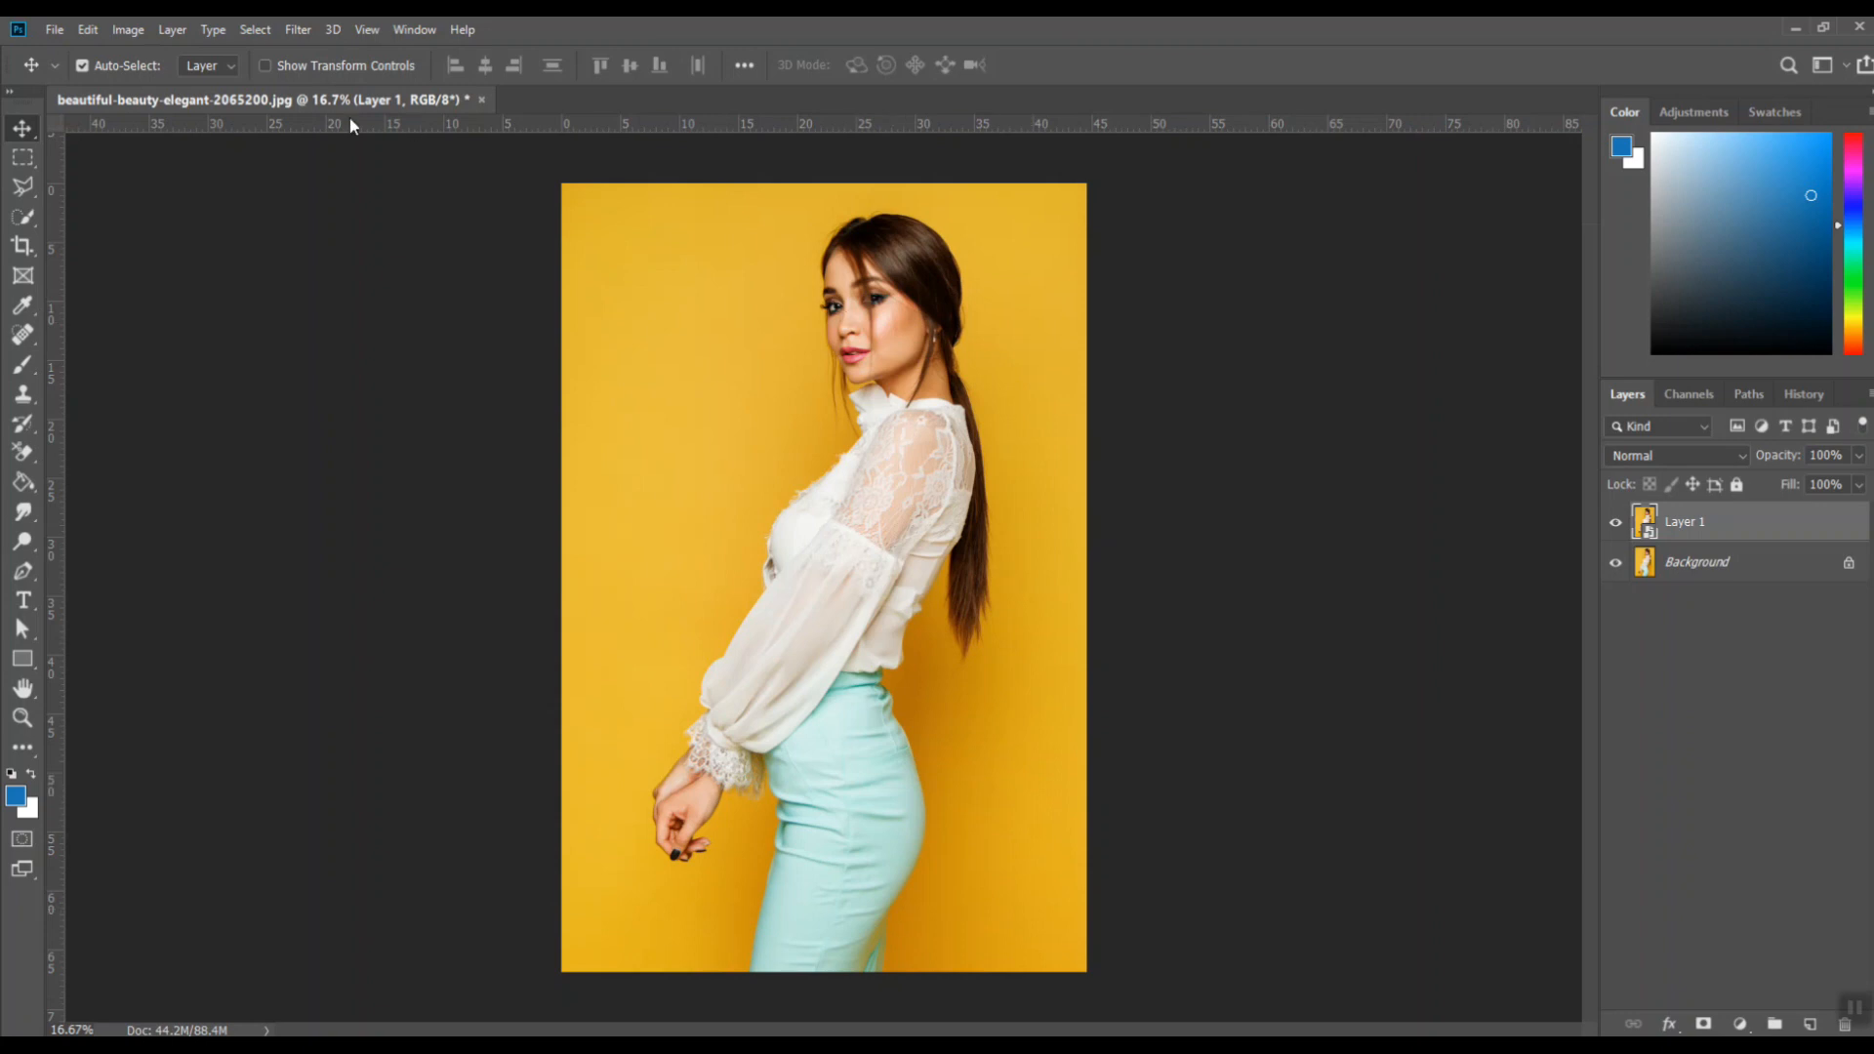
- Open the Liquify filter on the Smart Object layer and set the Forward Warp brush size to 250
left_click(298, 30)
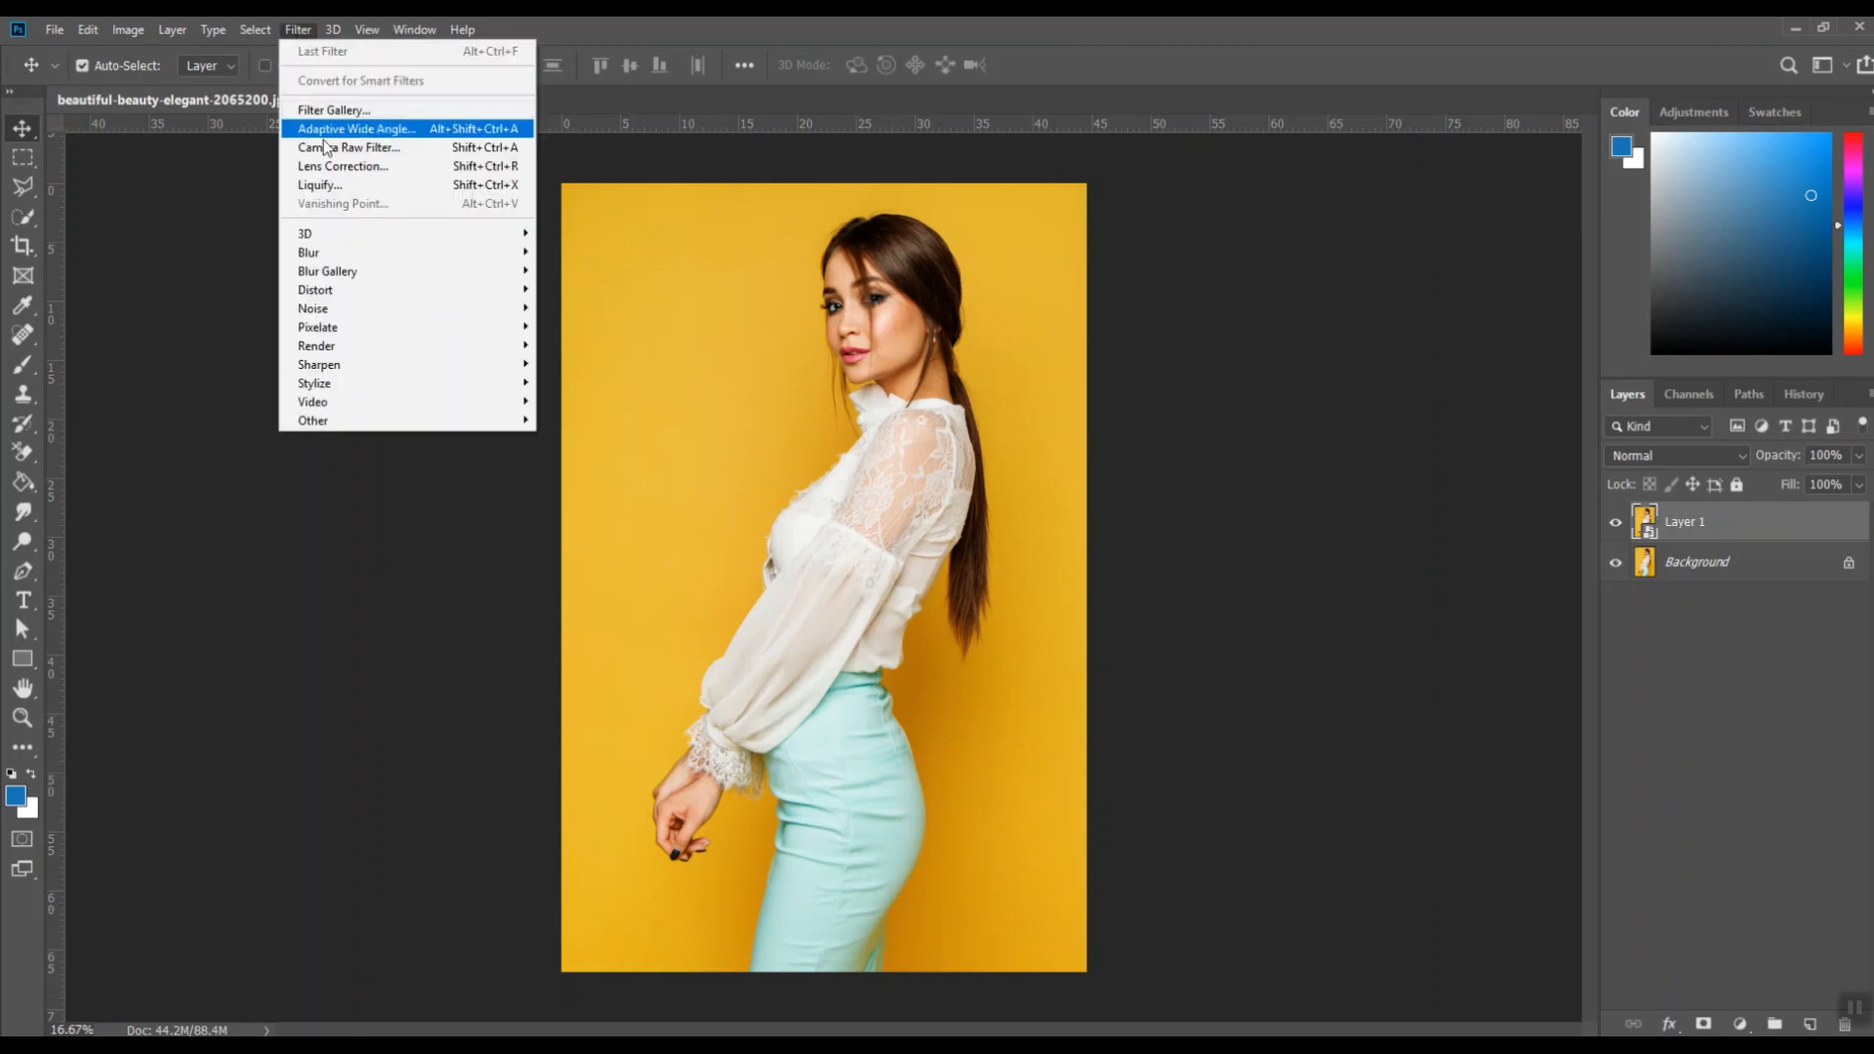
left_click(318, 186)
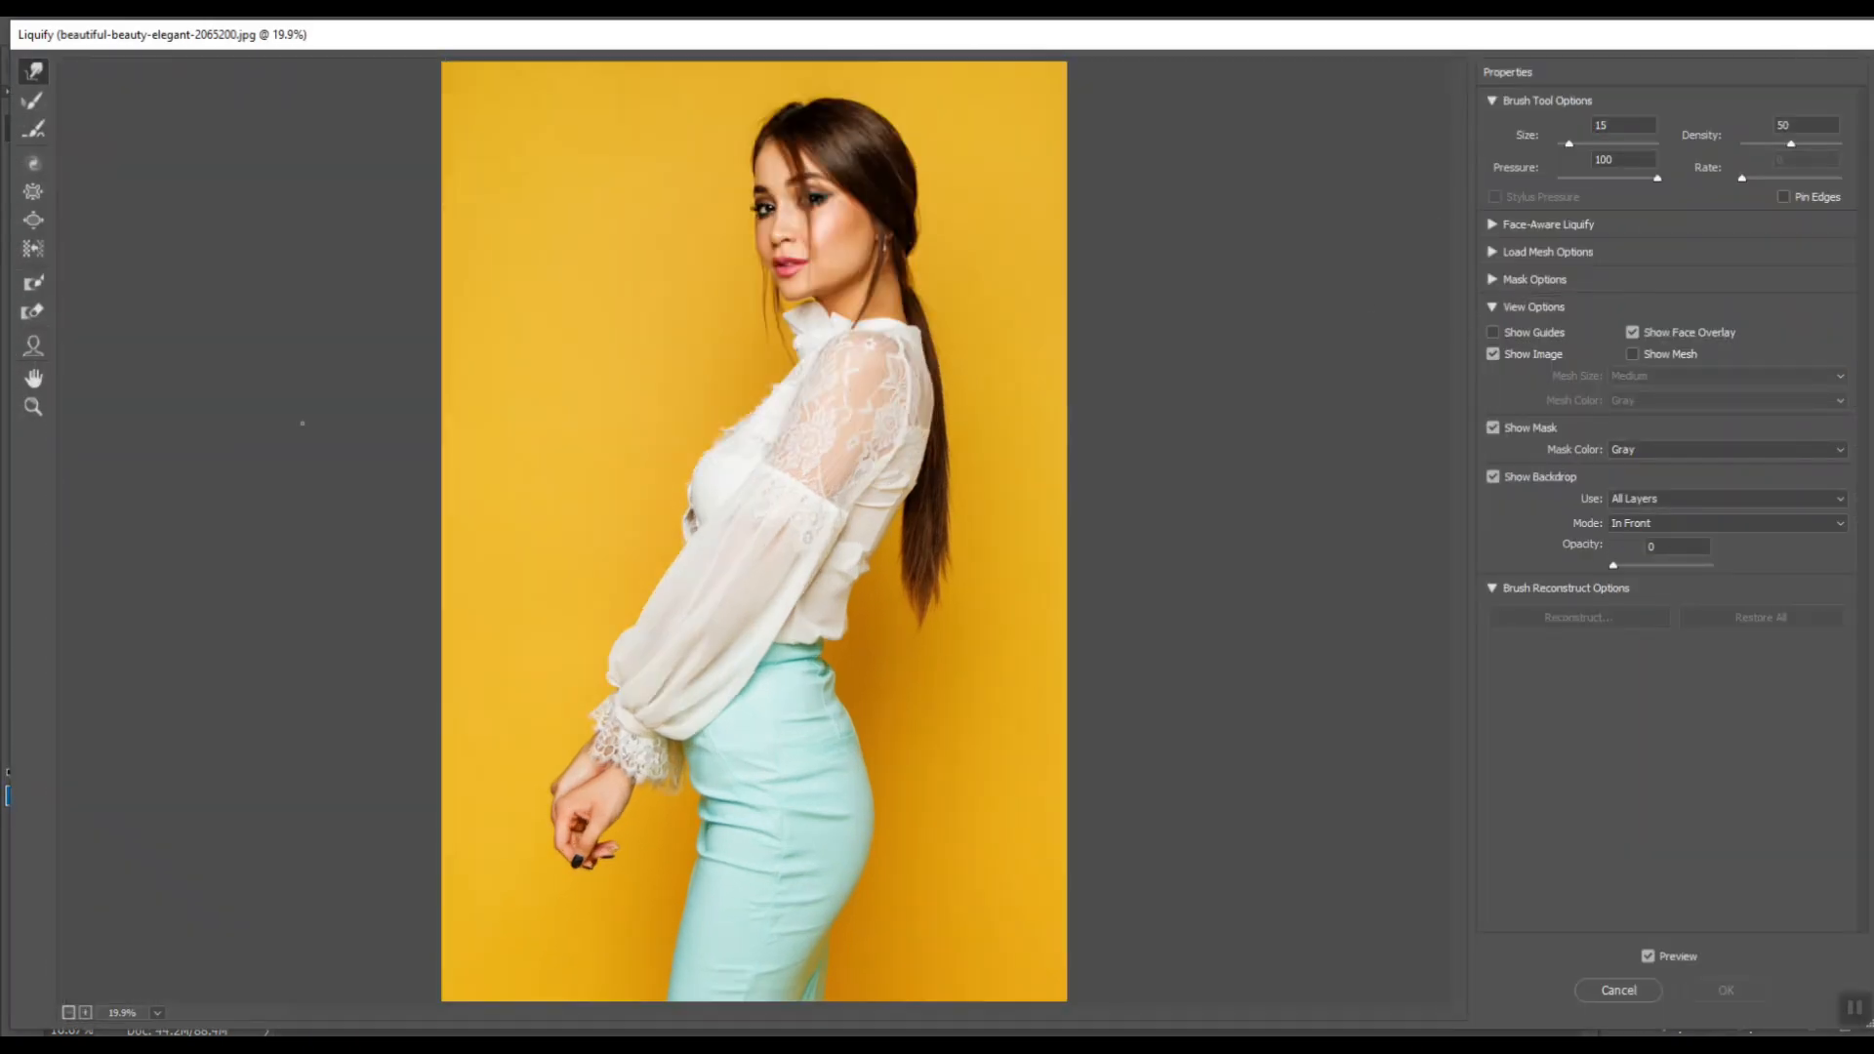
key("ctrl+plus")
key("ctrl+plus")
scroll(699, 361, "down", 5)
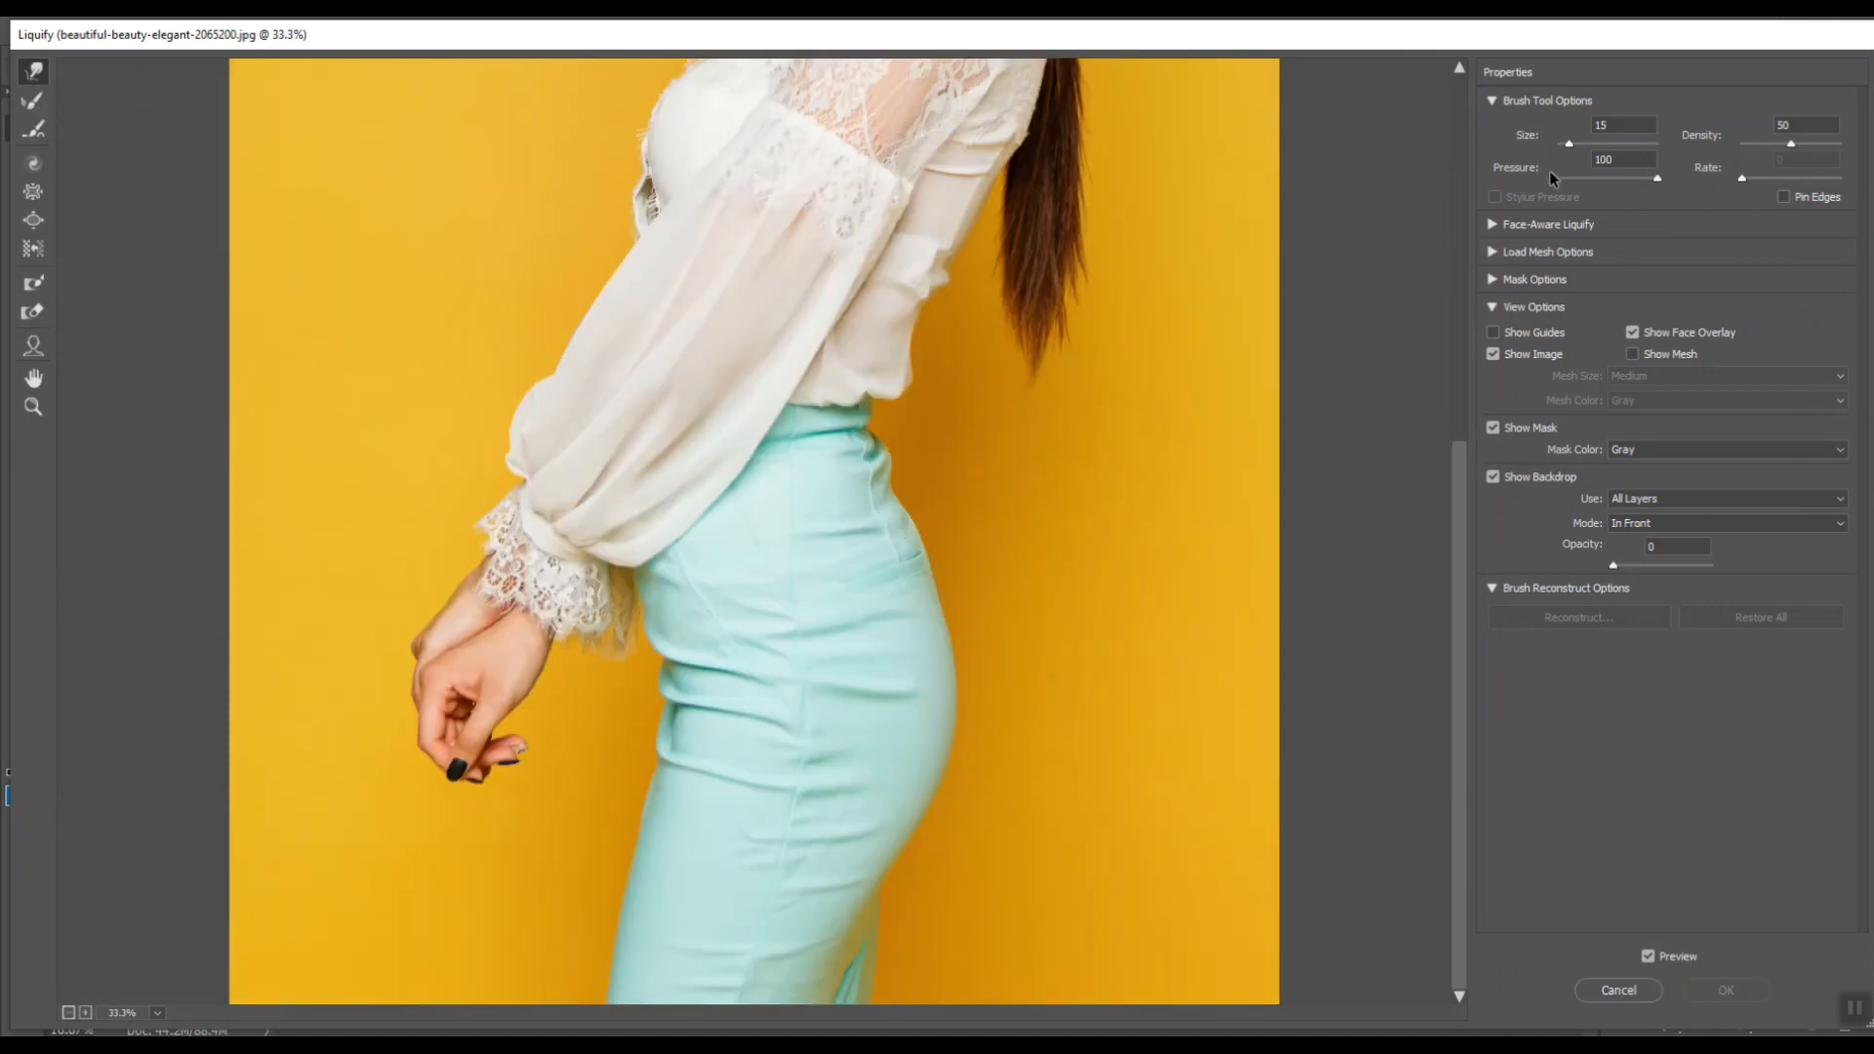
left_click_drag(1569, 144, 1580, 147)
key("bracketright")
key("bracketright")
key("bracketright")
key("bracketright")
key("bracketright")
key("bracketright")
key("bracketright")
key("bracketright")
key("bracketright")
key("bracketright")
- Push the back edge of the turquoise skirt outward with Forward Warp for a fuller curve, and apply the Liquify filter
mouse_move(899, 623)
left_mouse_down()
mouse_move(947, 619)
mouse_move(918, 611)
mouse_move(916, 547)
left_mouse_up()
mouse_move(927, 652)
left_mouse_down()
mouse_move(944, 646)
mouse_move(921, 677)
mouse_move(945, 684)
mouse_move(940, 591)
mouse_move(892, 500)
mouse_move(900, 548)
left_mouse_up()
left_click_drag(937, 691, 933, 753)
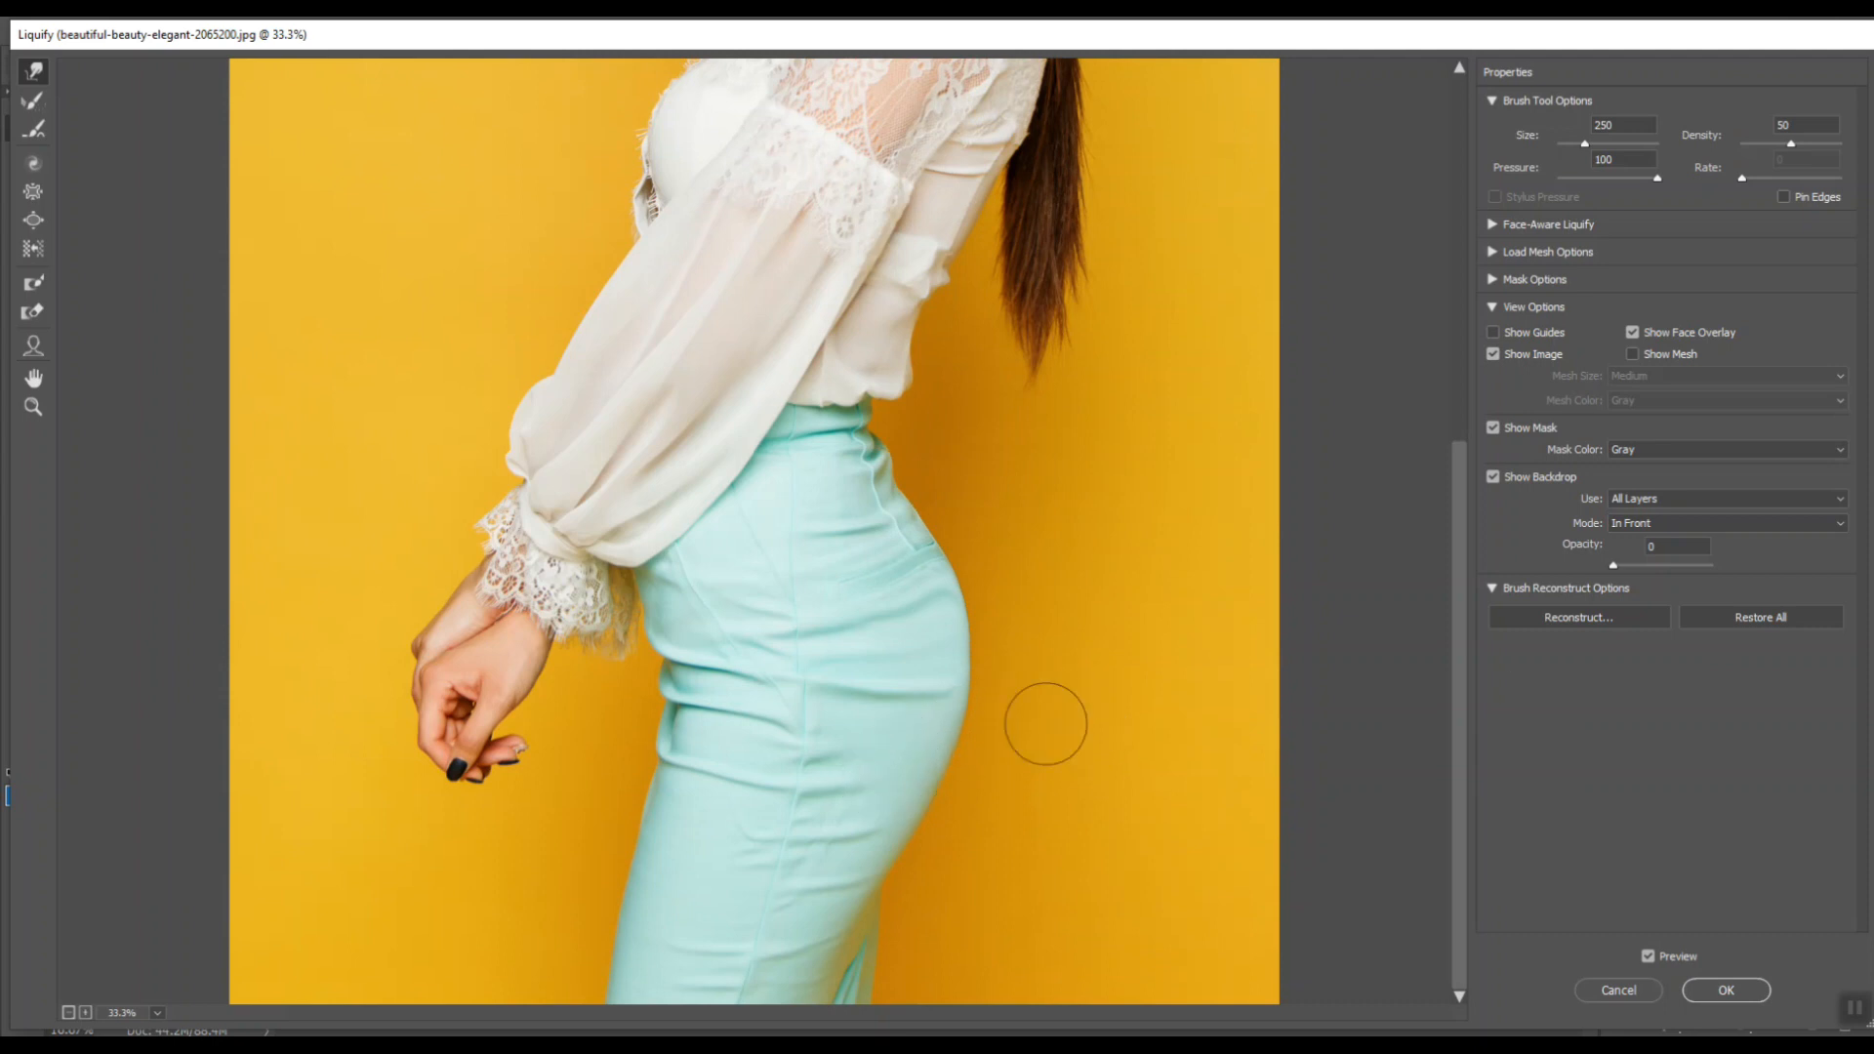
mouse_move(1614, 566)
left_mouse_down()
mouse_move(1667, 572)
mouse_move(1603, 571)
left_mouse_up()
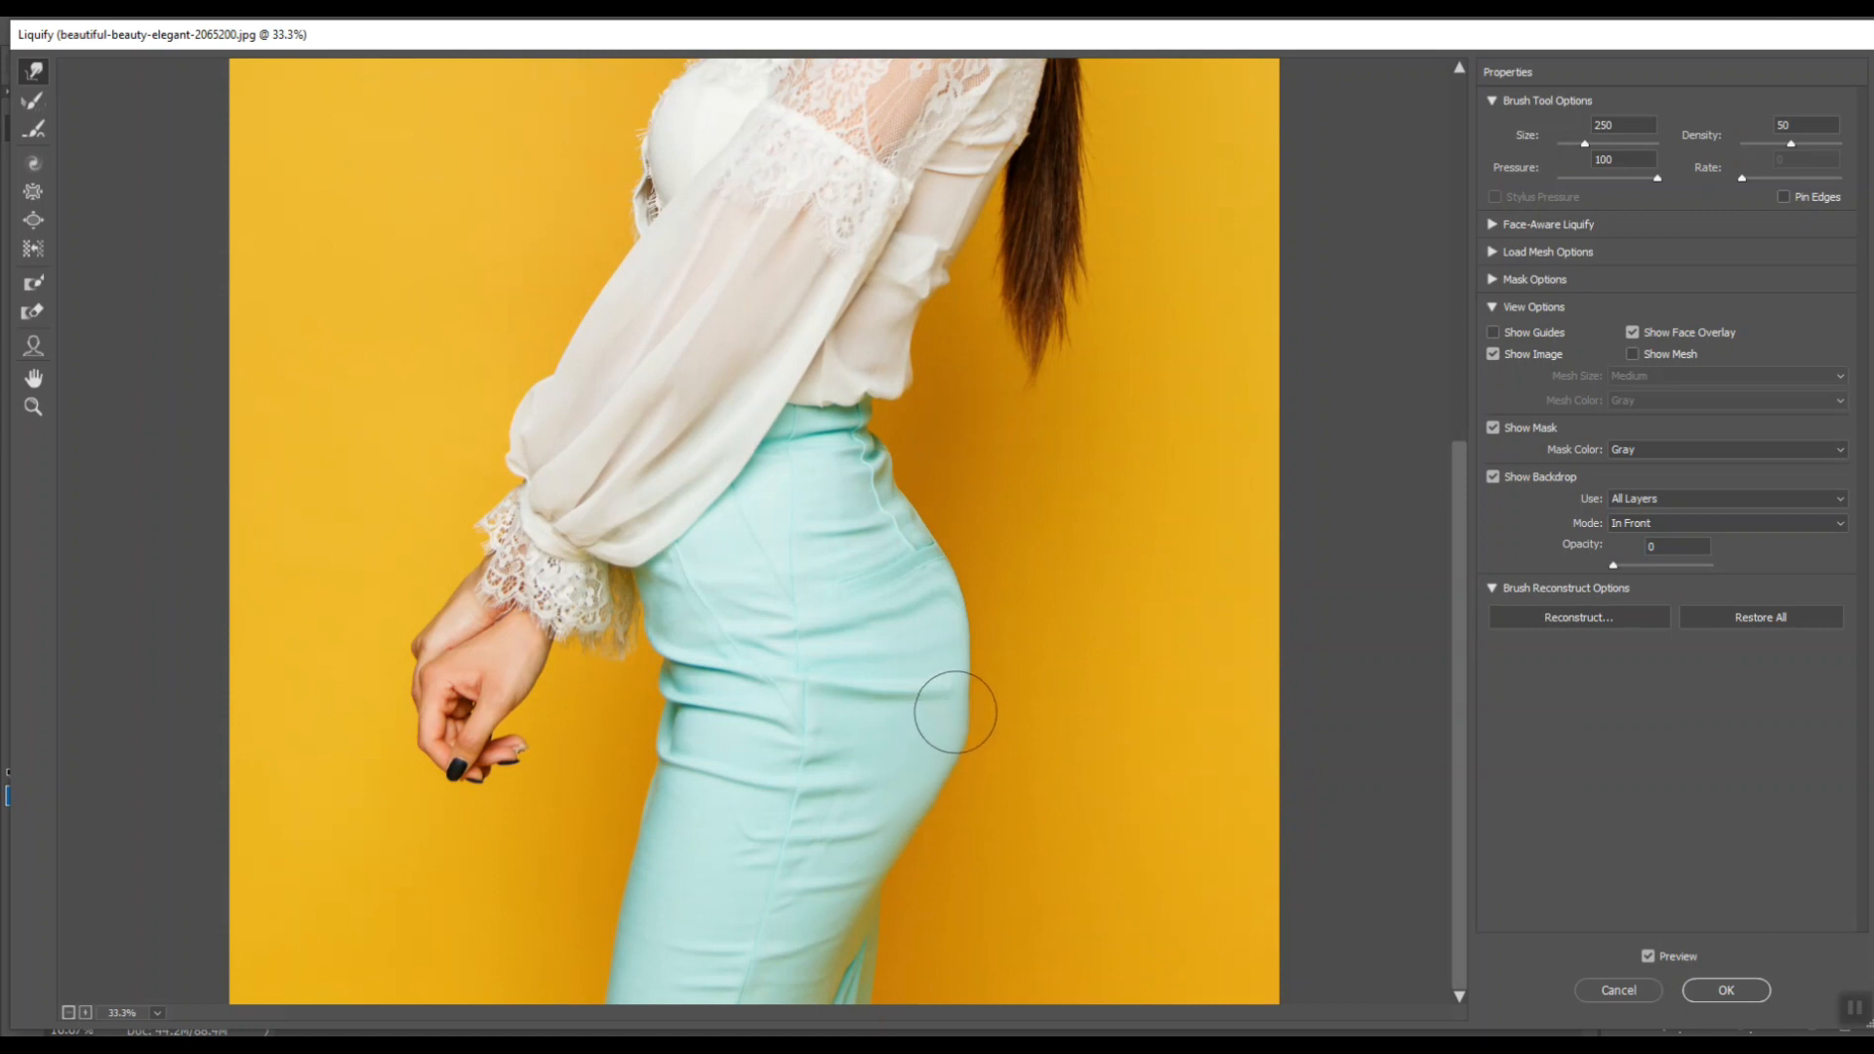
left_click_drag(962, 689, 957, 640)
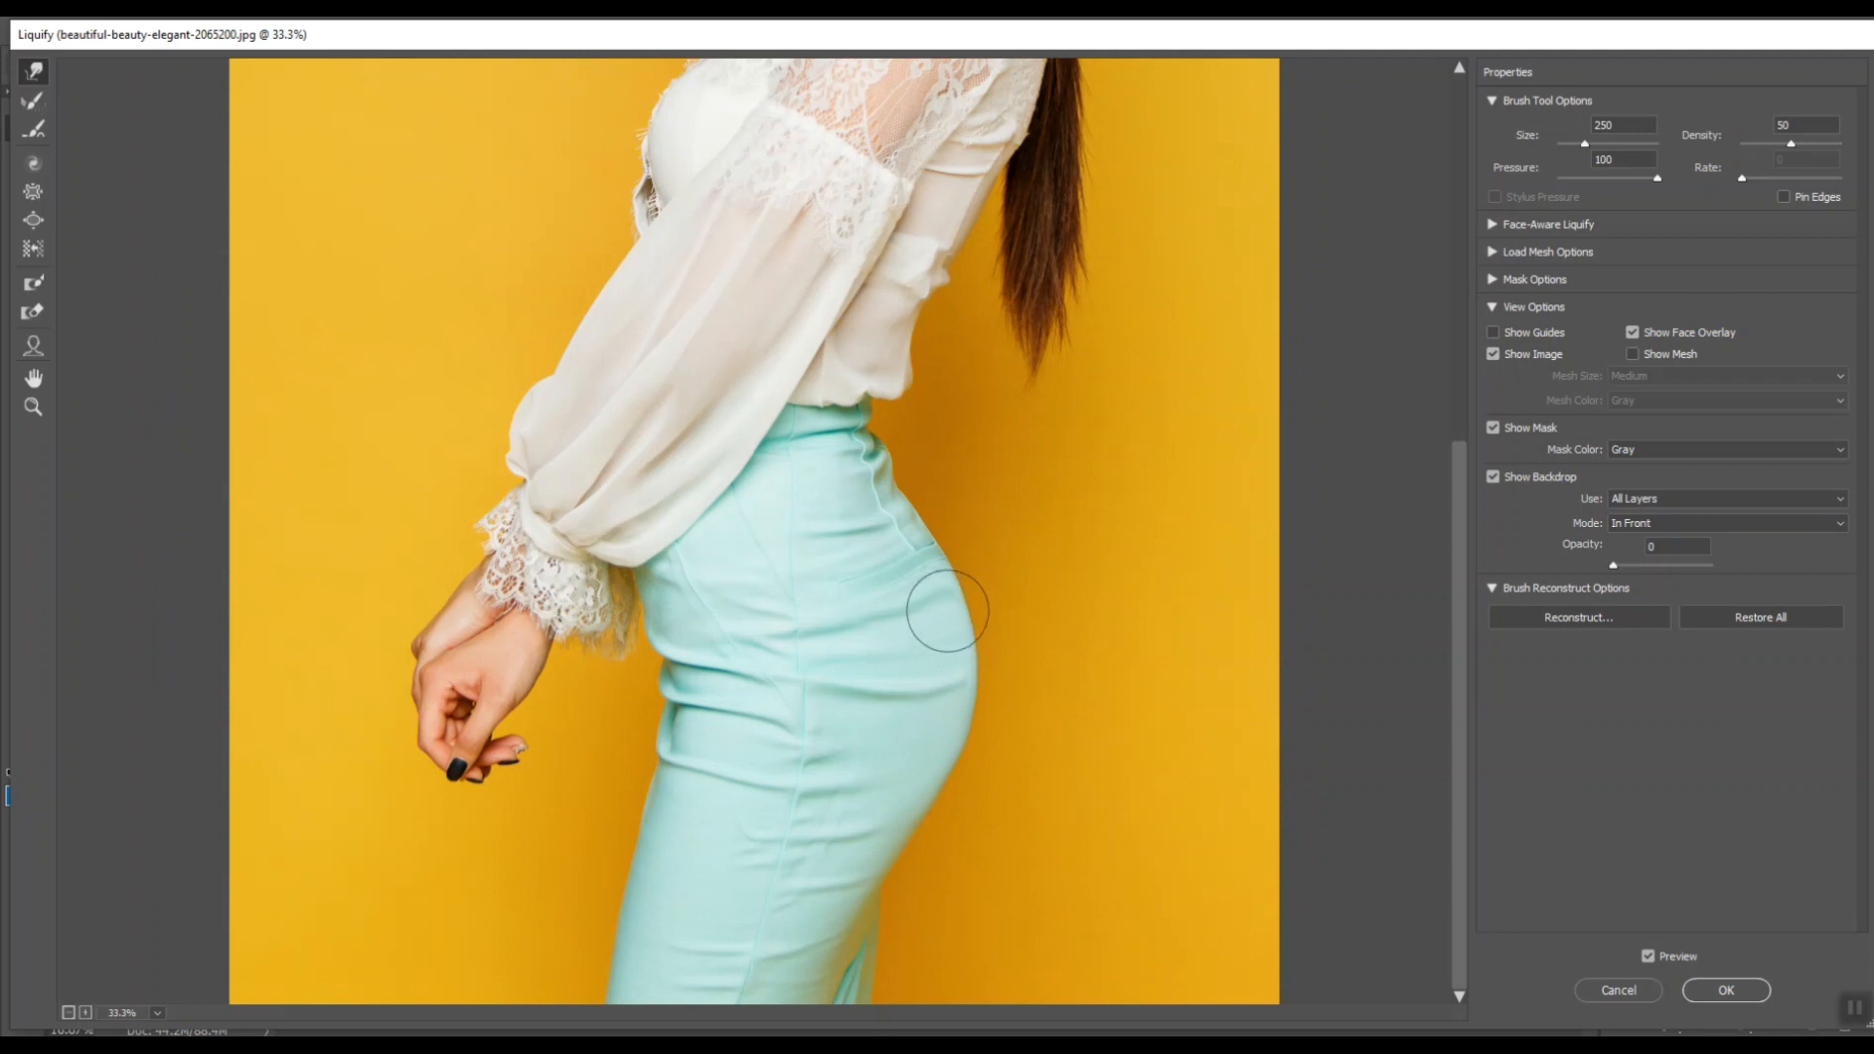
mouse_move(1616, 569)
left_mouse_down()
mouse_move(1675, 573)
mouse_move(1559, 566)
left_mouse_up()
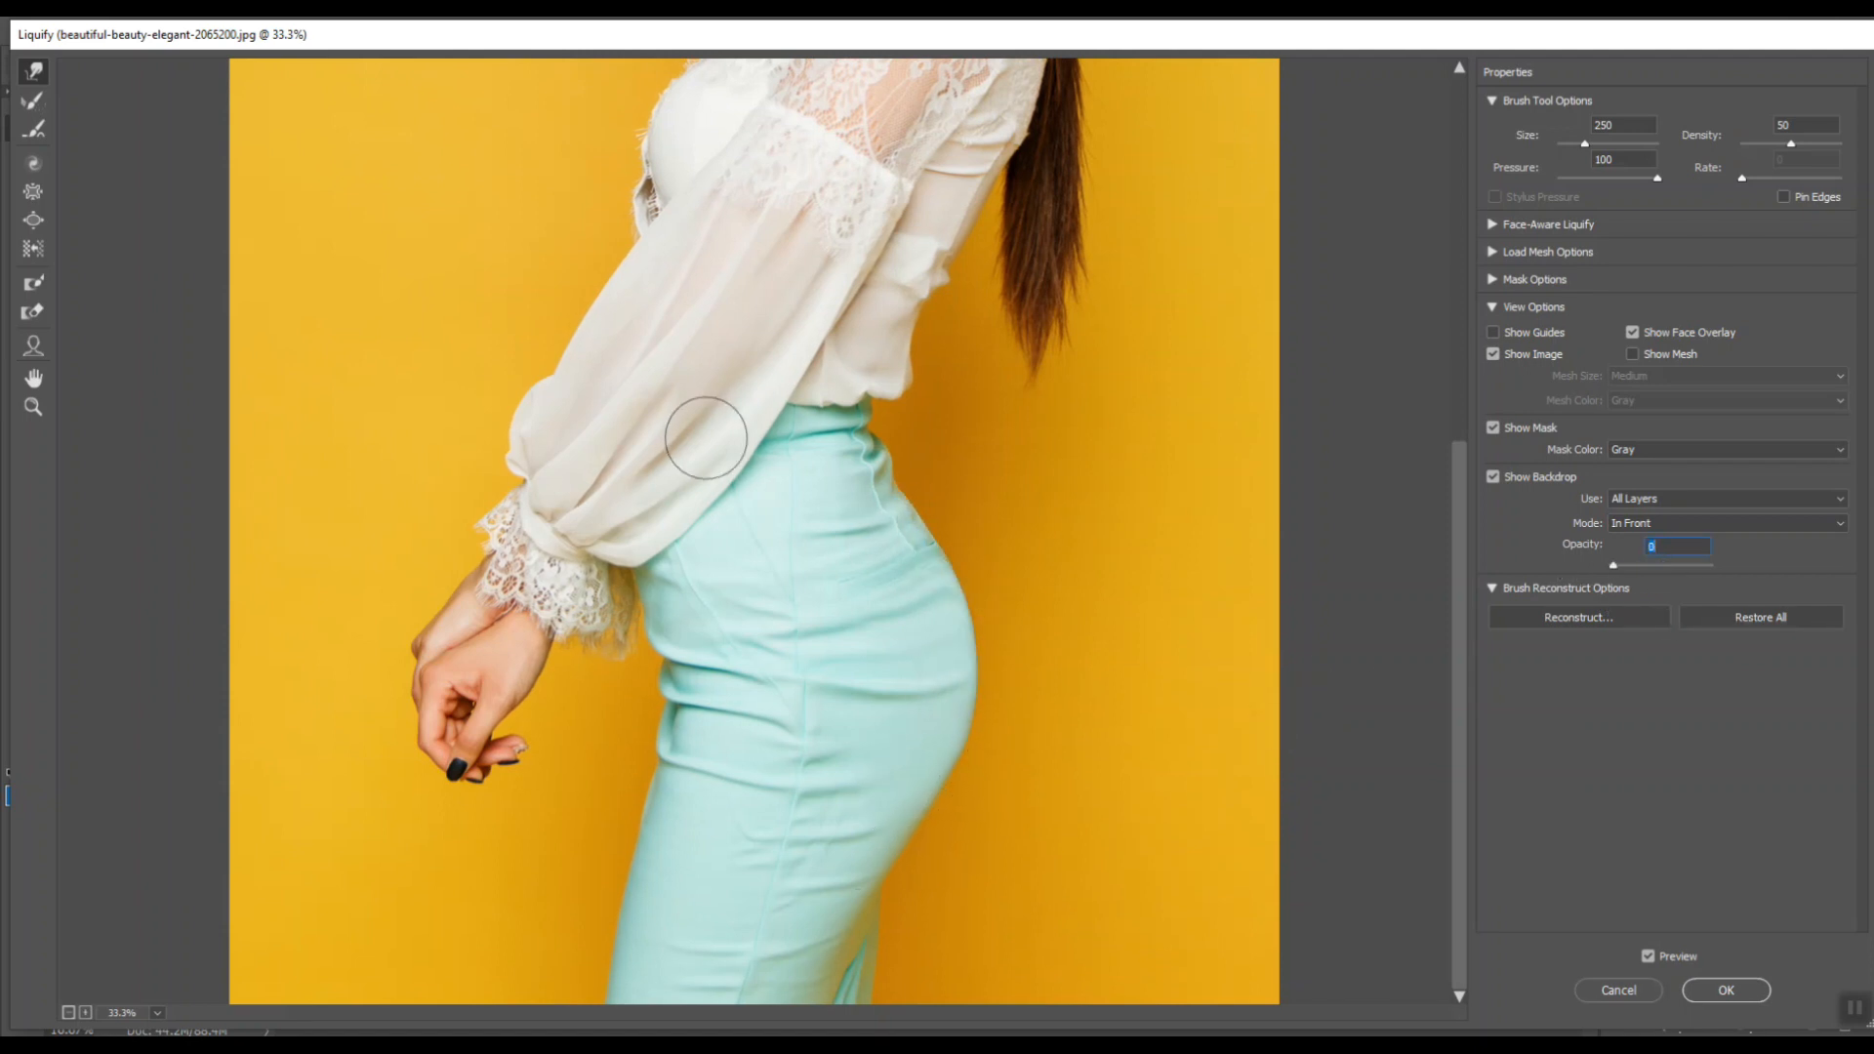
mouse_move(690, 423)
left_mouse_down()
mouse_move(736, 664)
mouse_move(720, 707)
mouse_move(681, 673)
mouse_move(724, 435)
mouse_move(730, 511)
left_mouse_up()
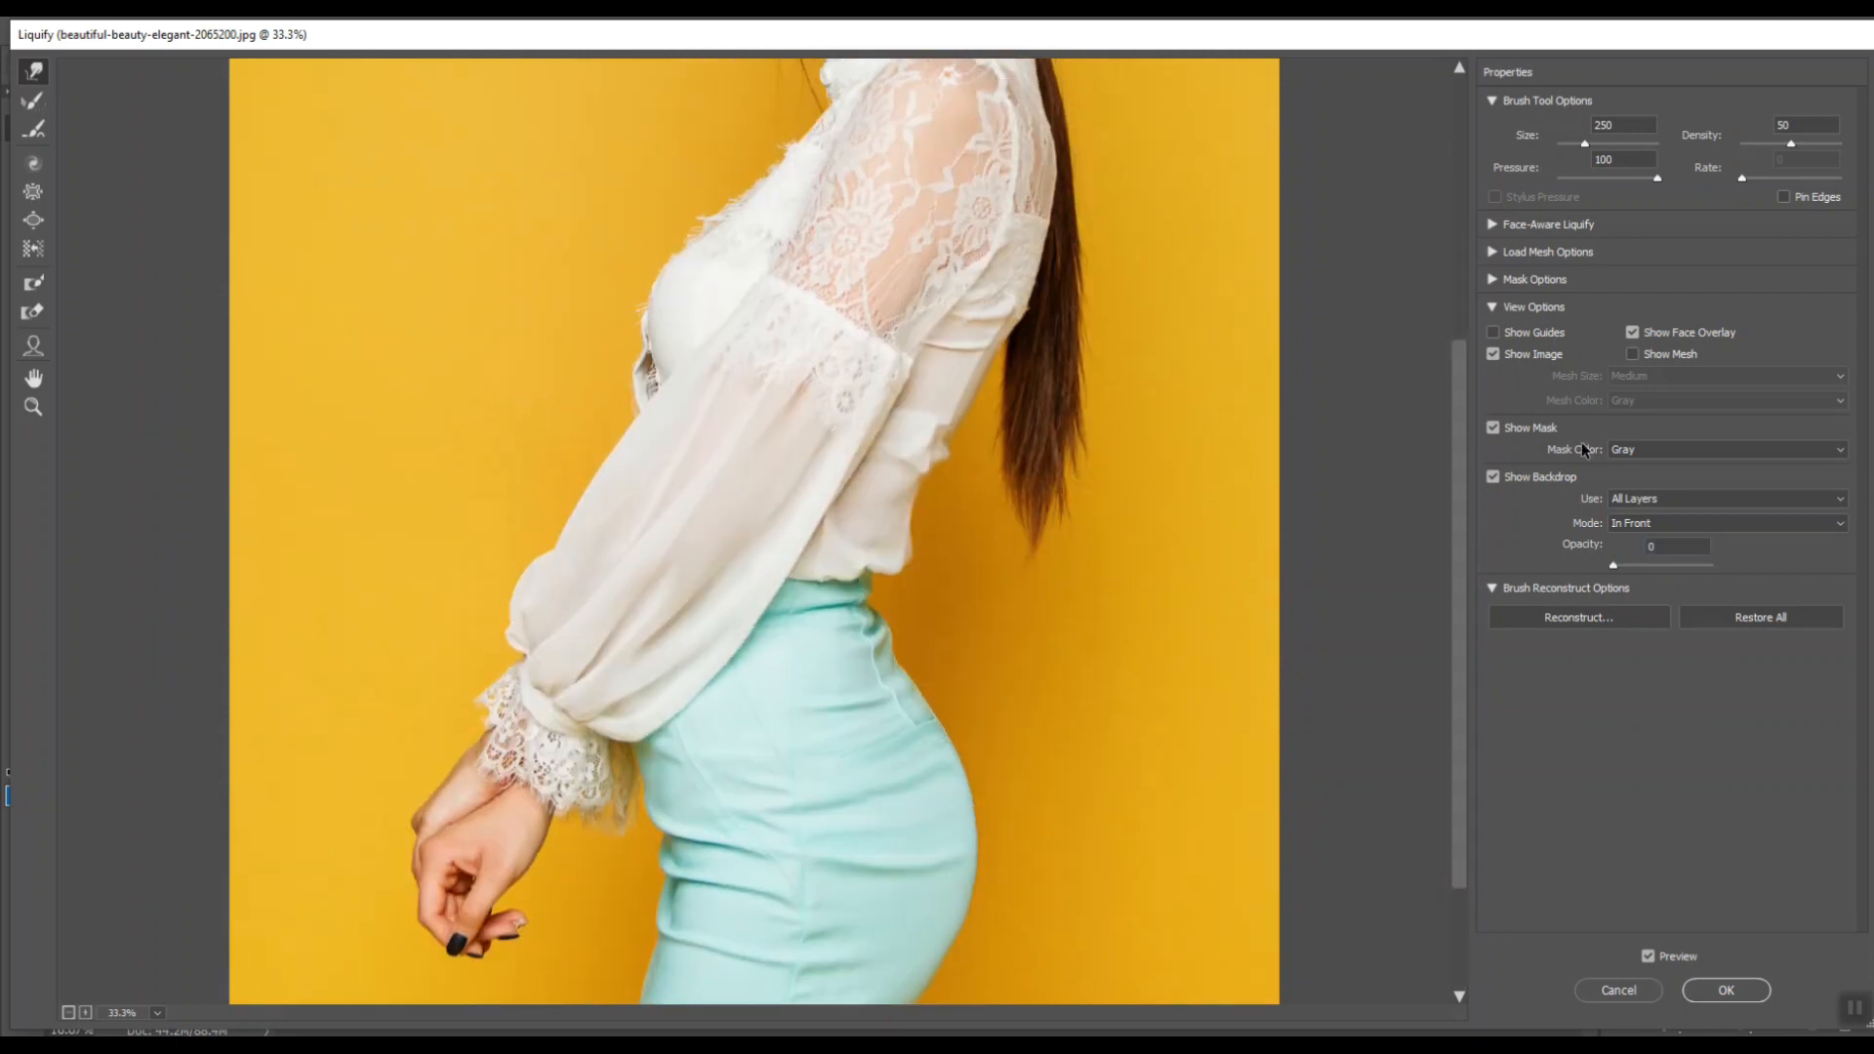
scroll(982, 553, "down", 3)
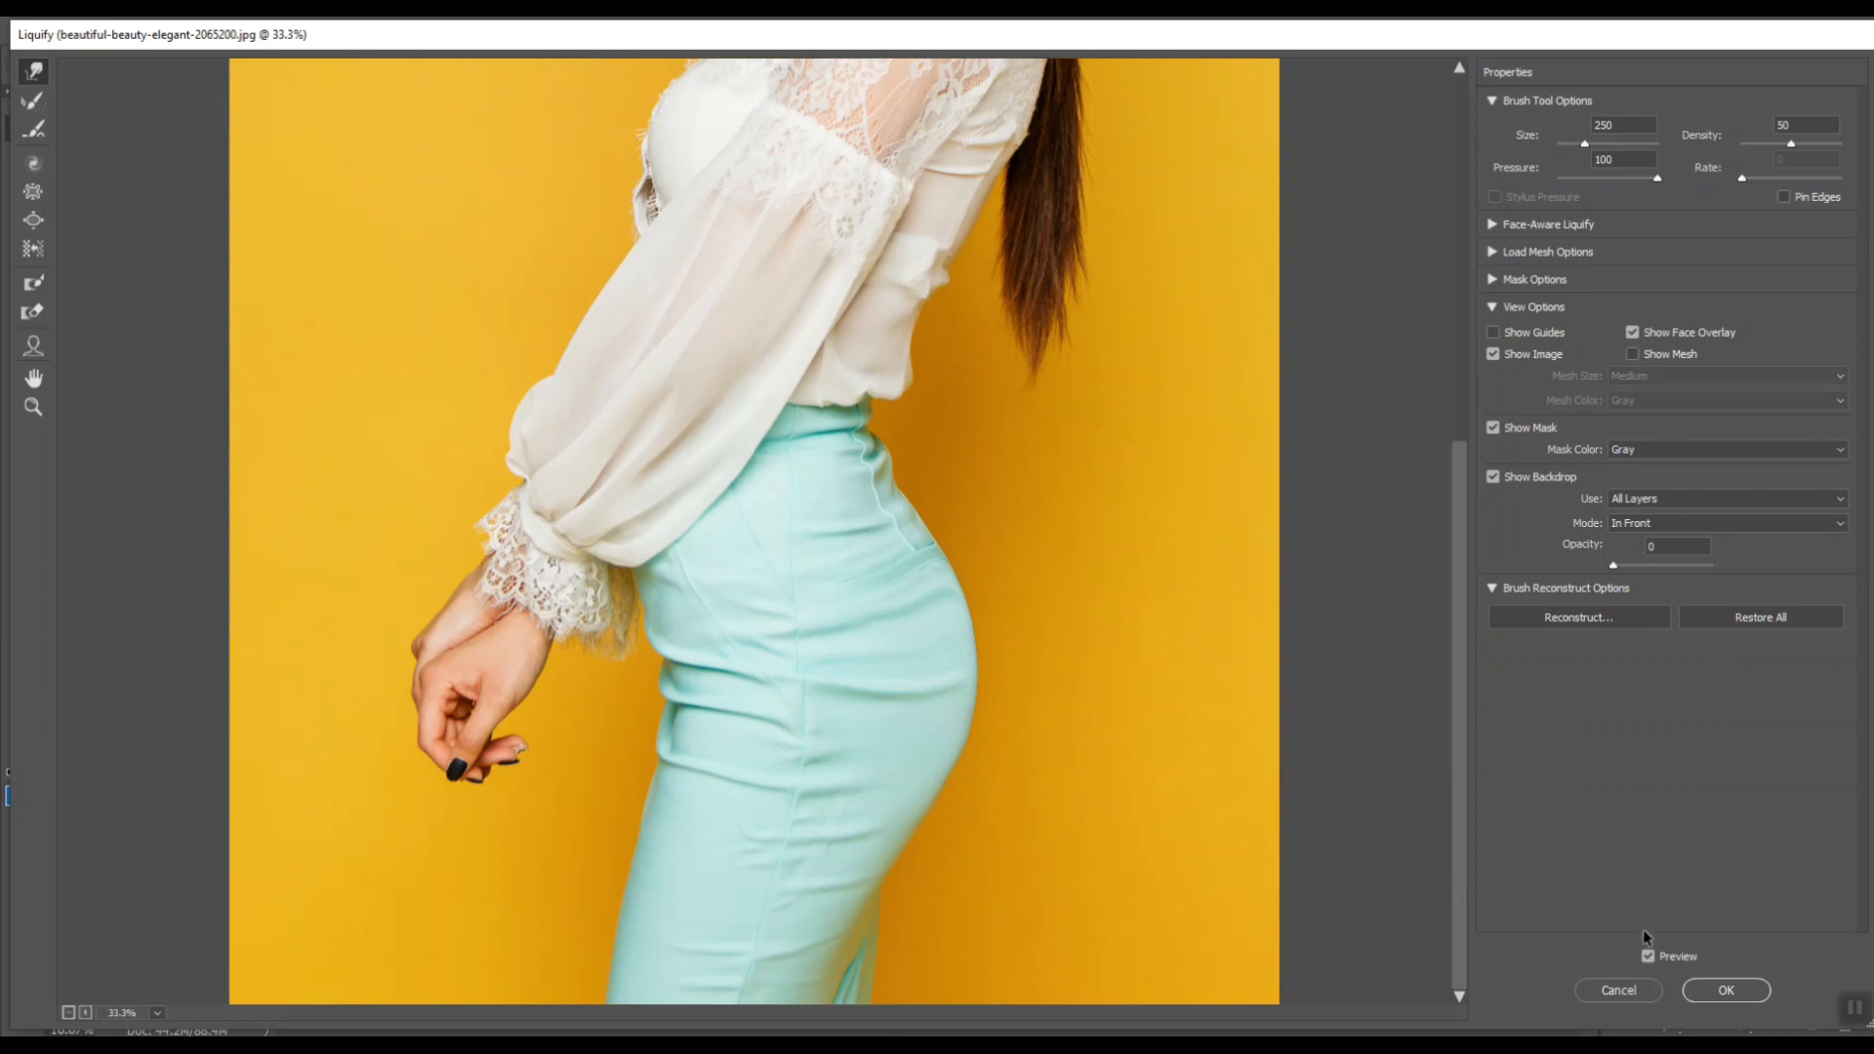
left_click(1724, 991)
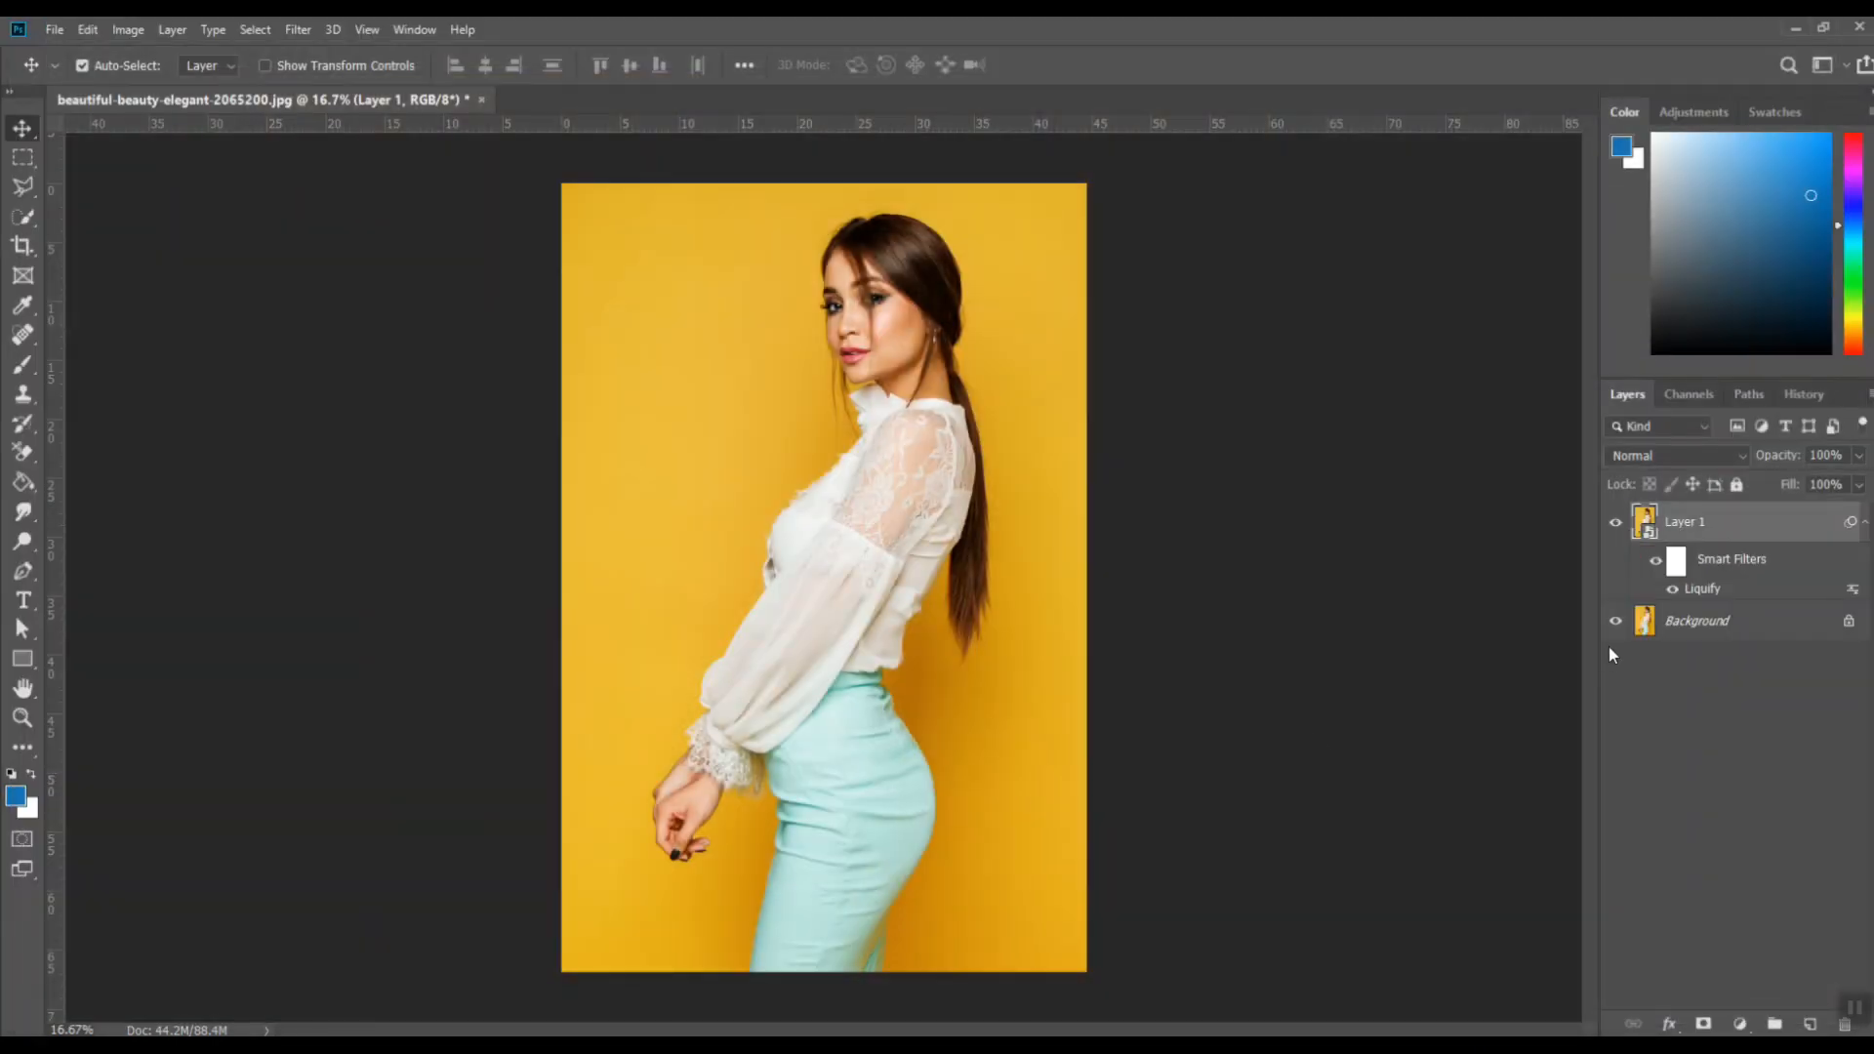
- Compare the skirt before and after the Liquify edit by toggling Layer 1's visibility, up close and at full view
scroll(976, 824, "up", 1)
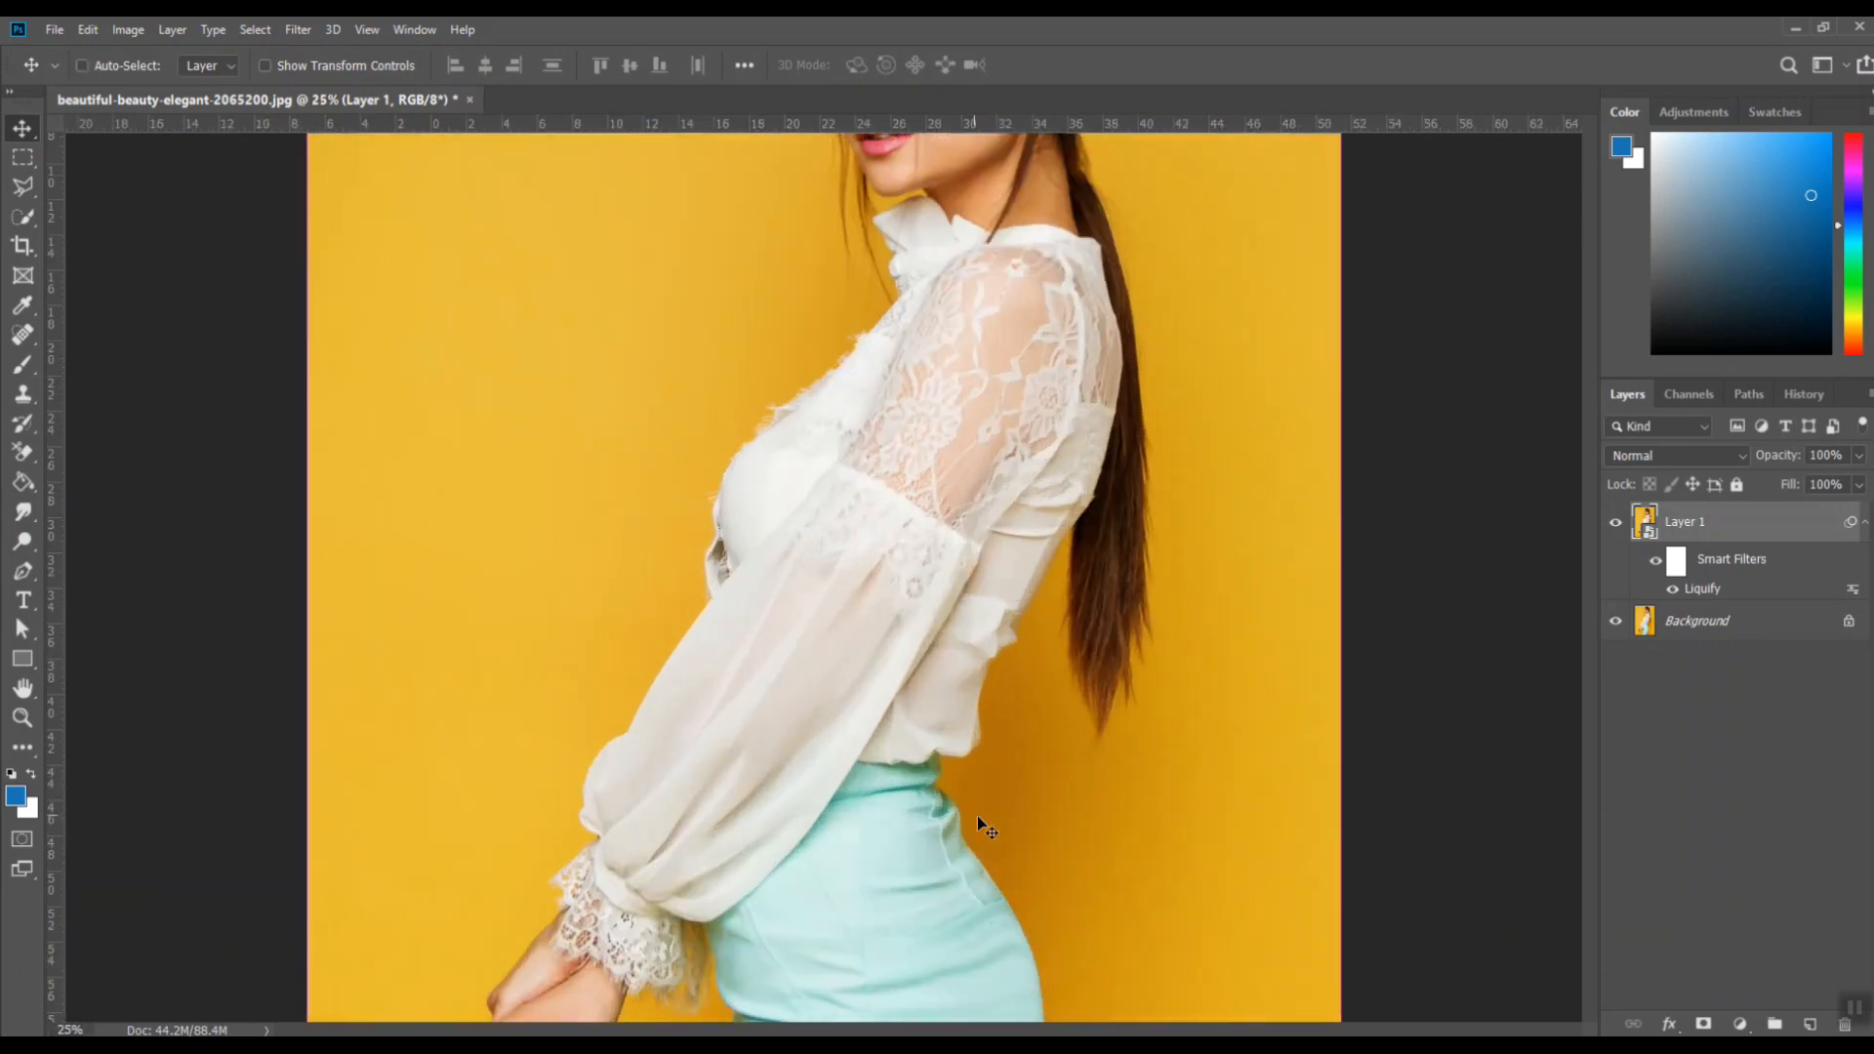
left_click_drag(975, 823, 1009, 342)
left_click_drag(1005, 431, 954, 619)
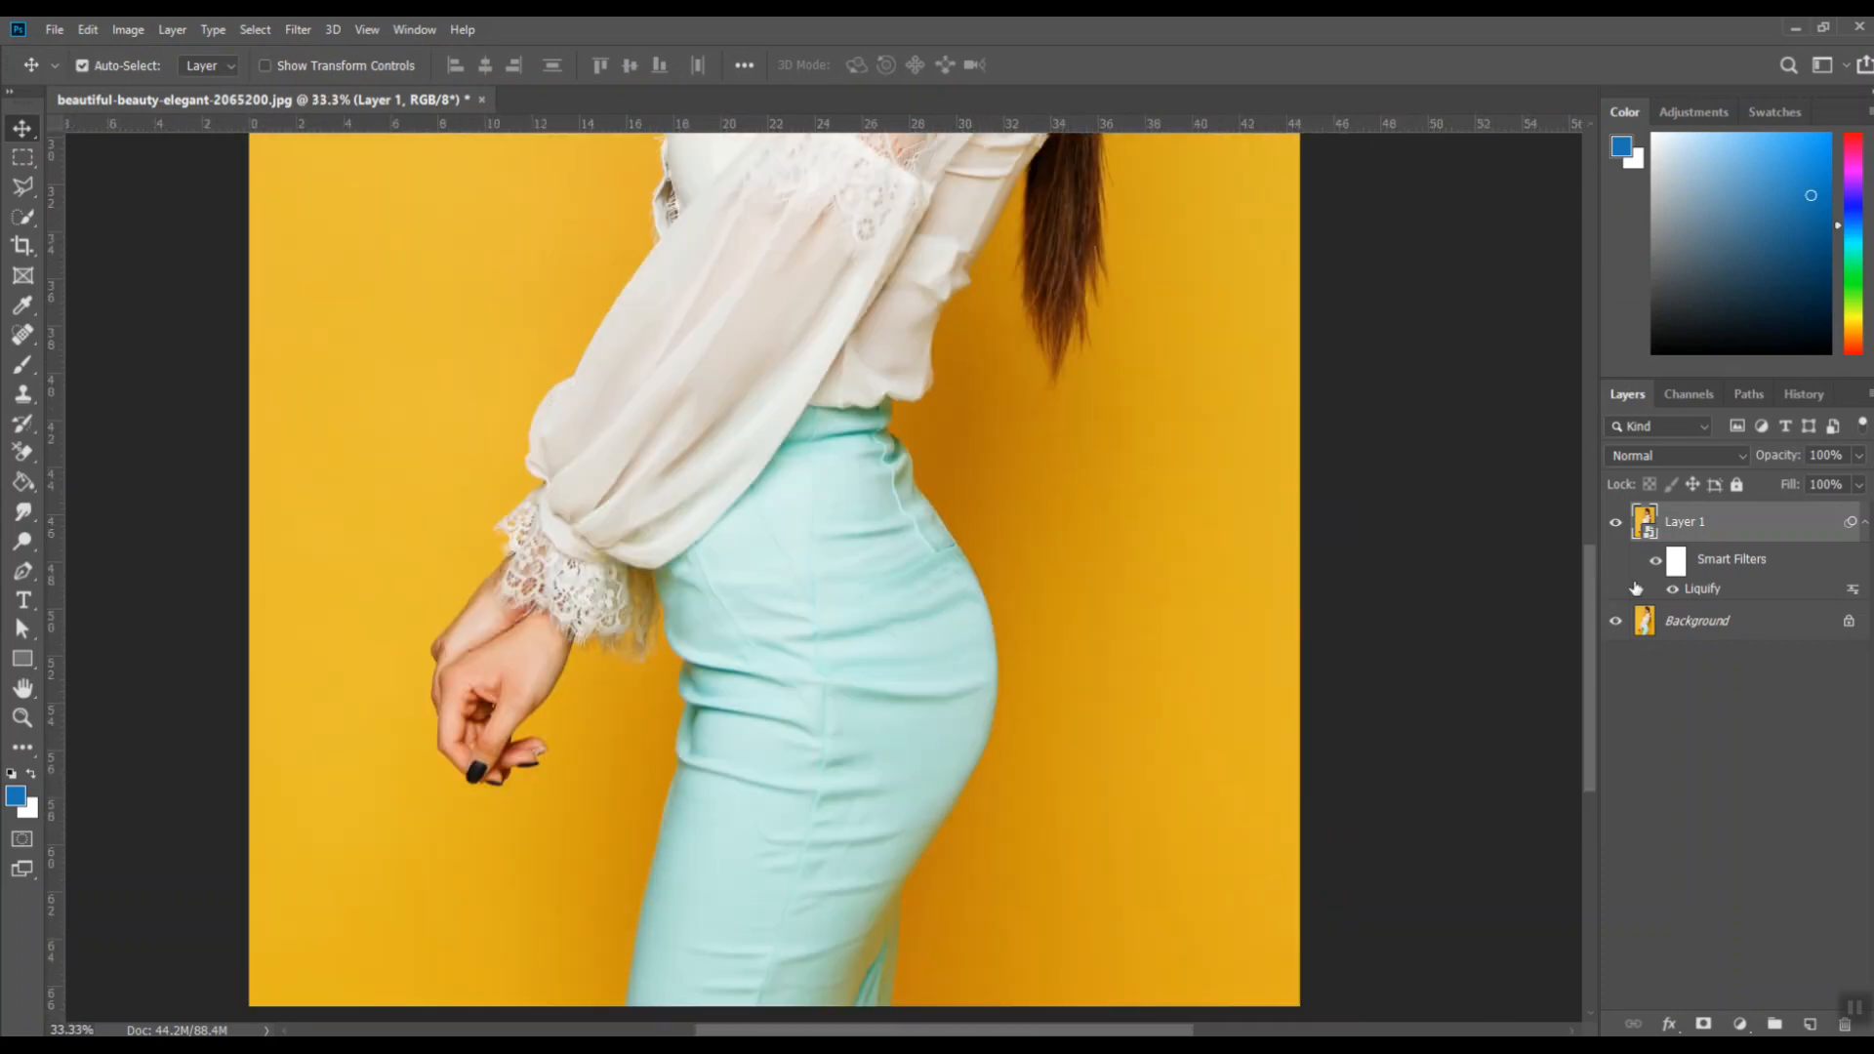
left_click(1617, 528)
left_click(1617, 527)
left_click(1617, 528)
left_click(1617, 527)
key("ctrl+minus")
key("ctrl+minus")
key("ctrl+minus")
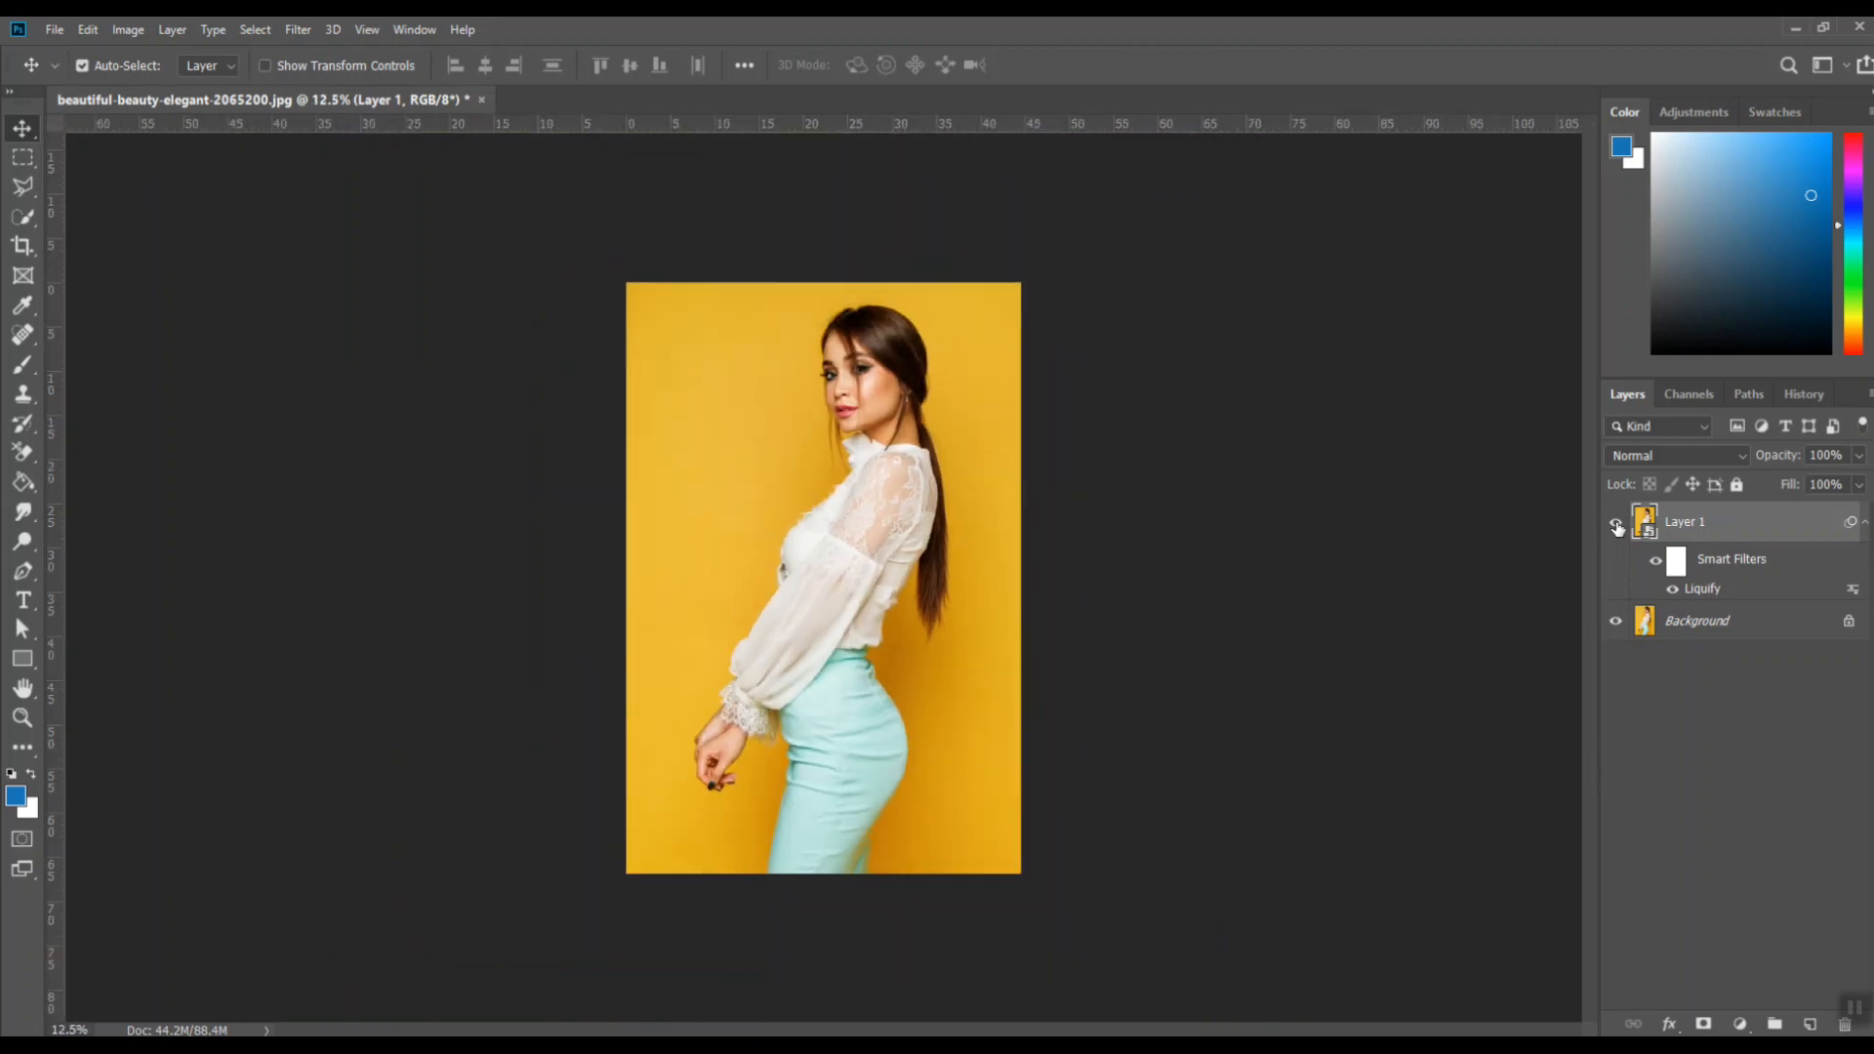
key("ctrl+plus")
left_click(1617, 527)
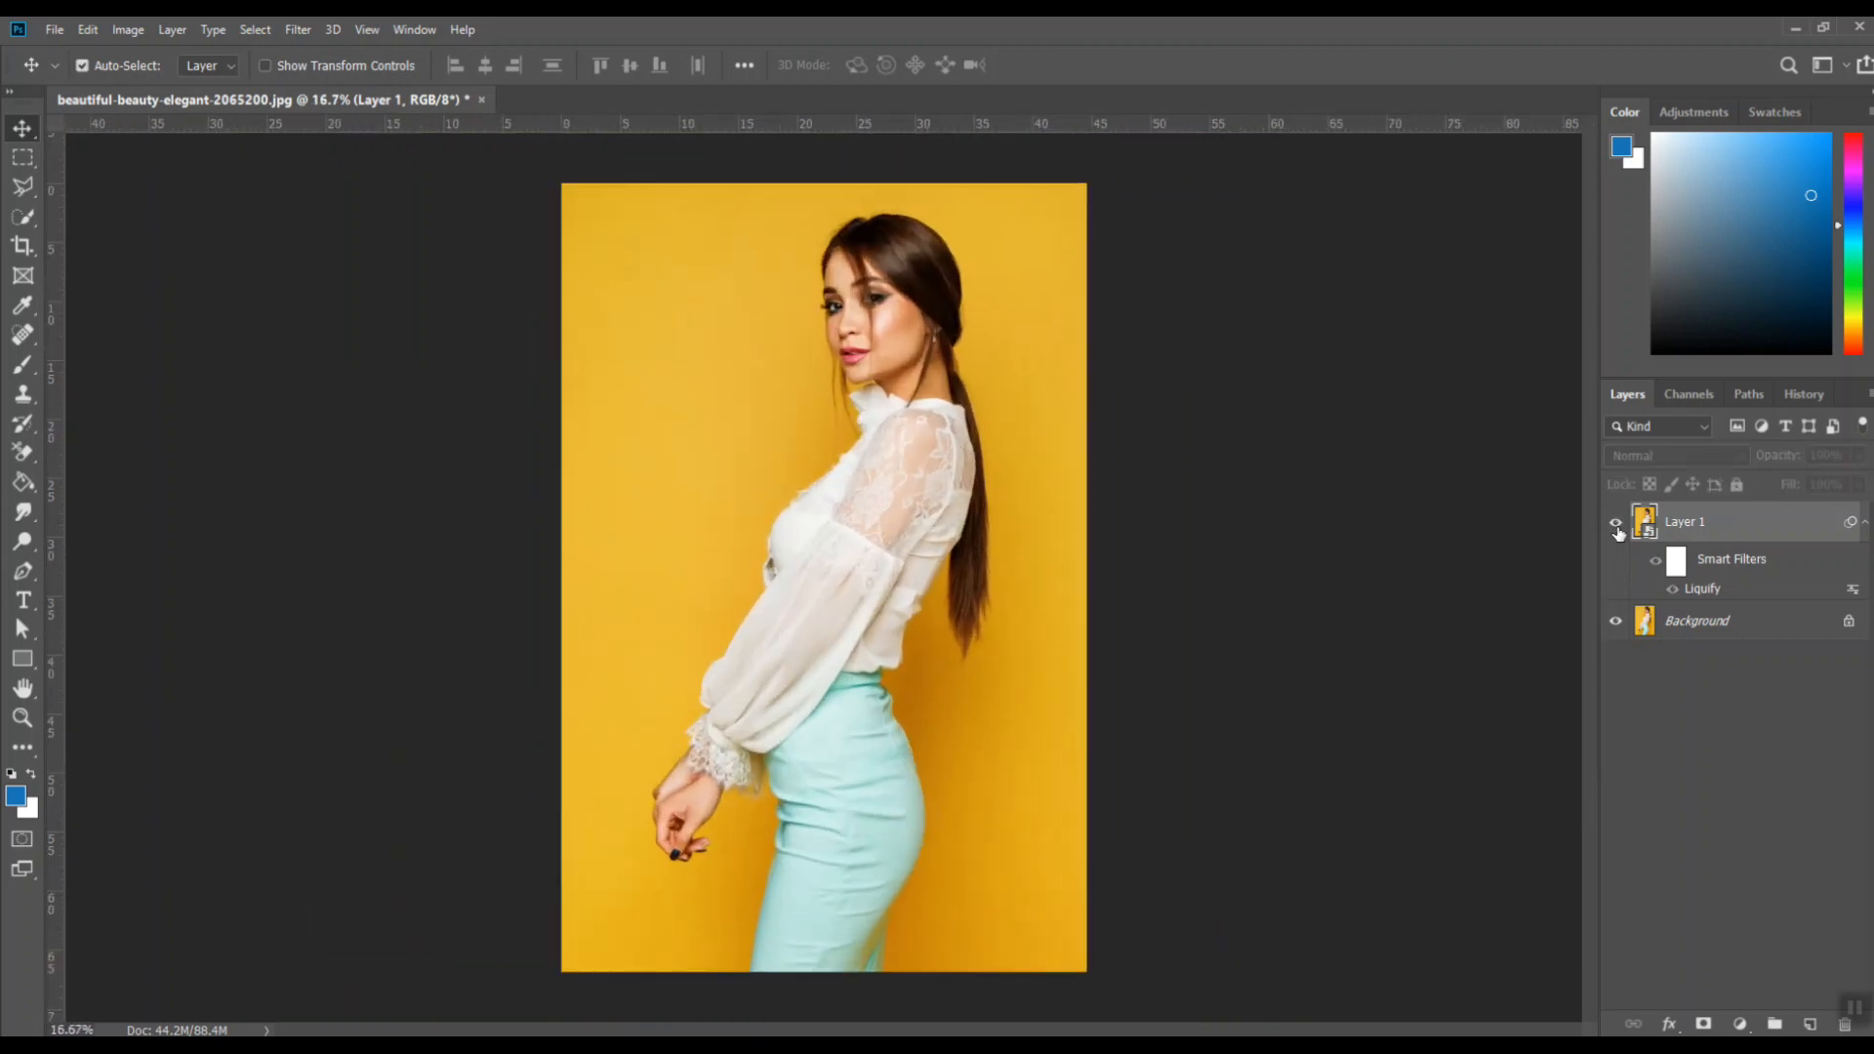
left_click(1616, 527)
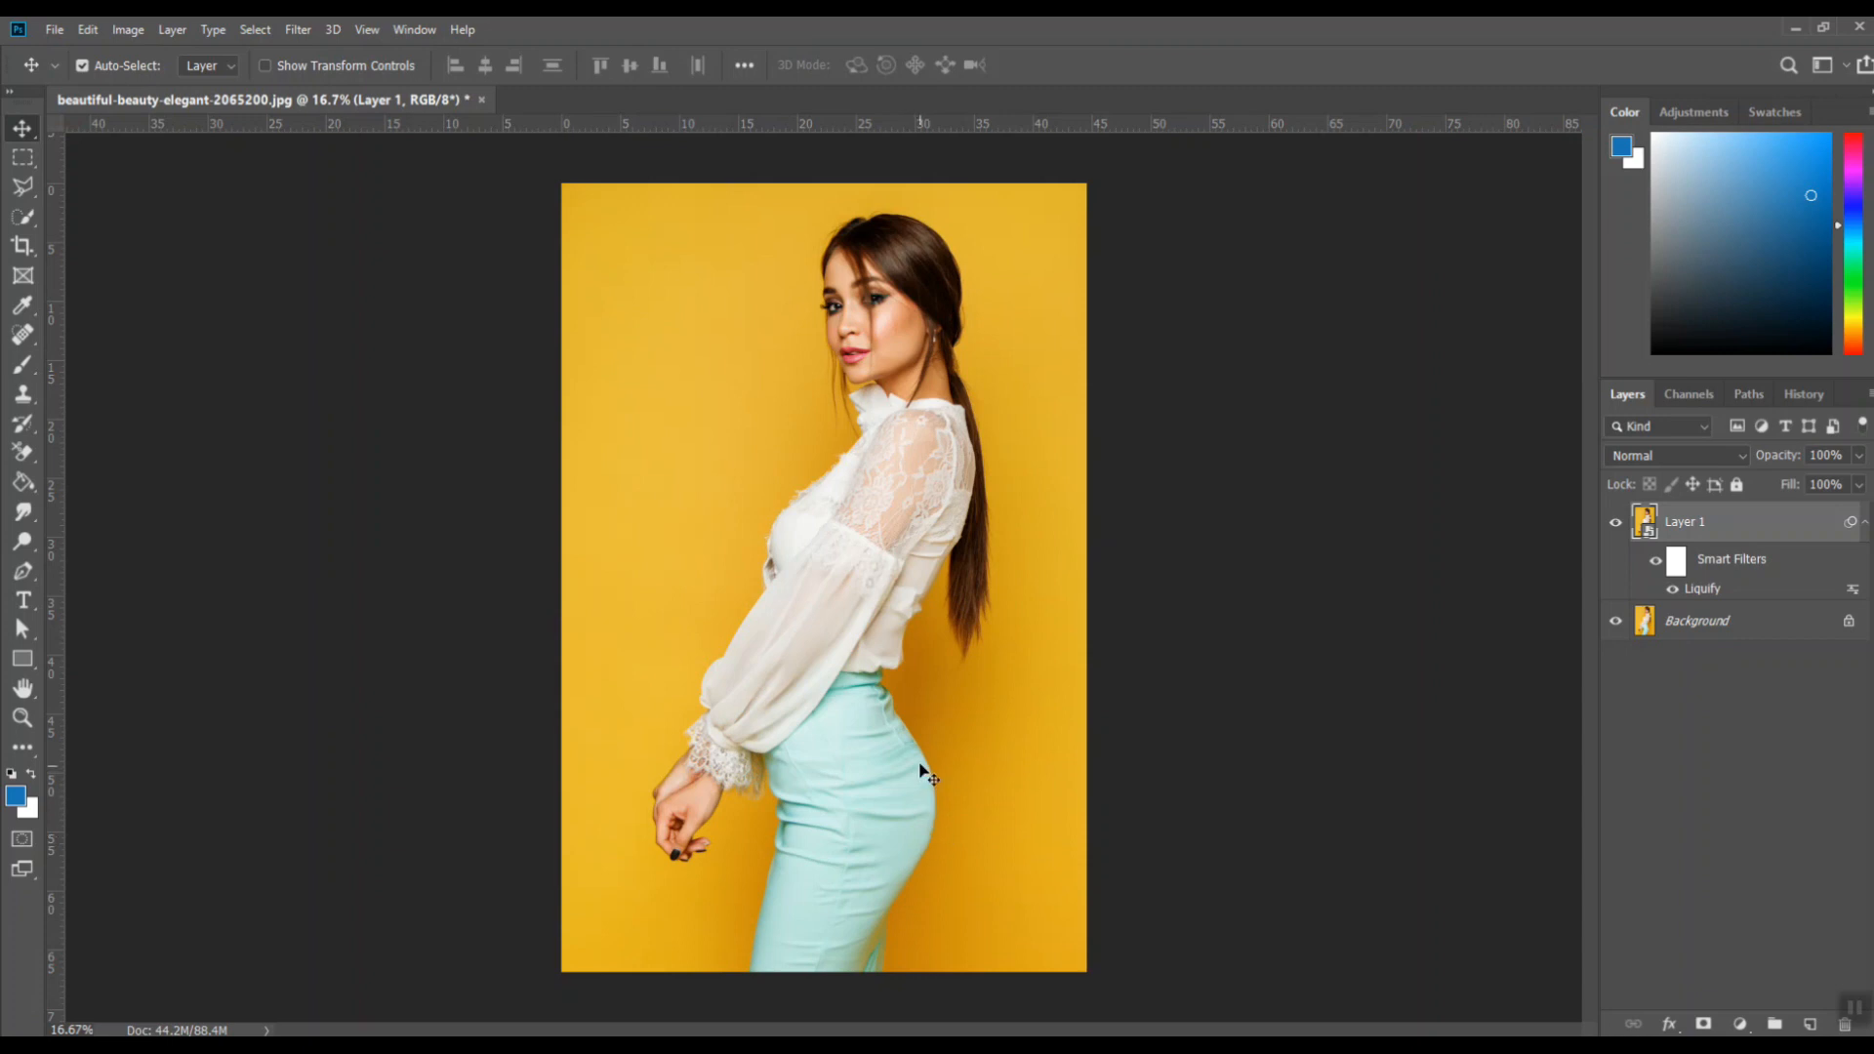
- Reopen the Liquify smart filter, reduce the warp to a Revert Reconstruction amount of 87, and apply it
double_click(1706, 589)
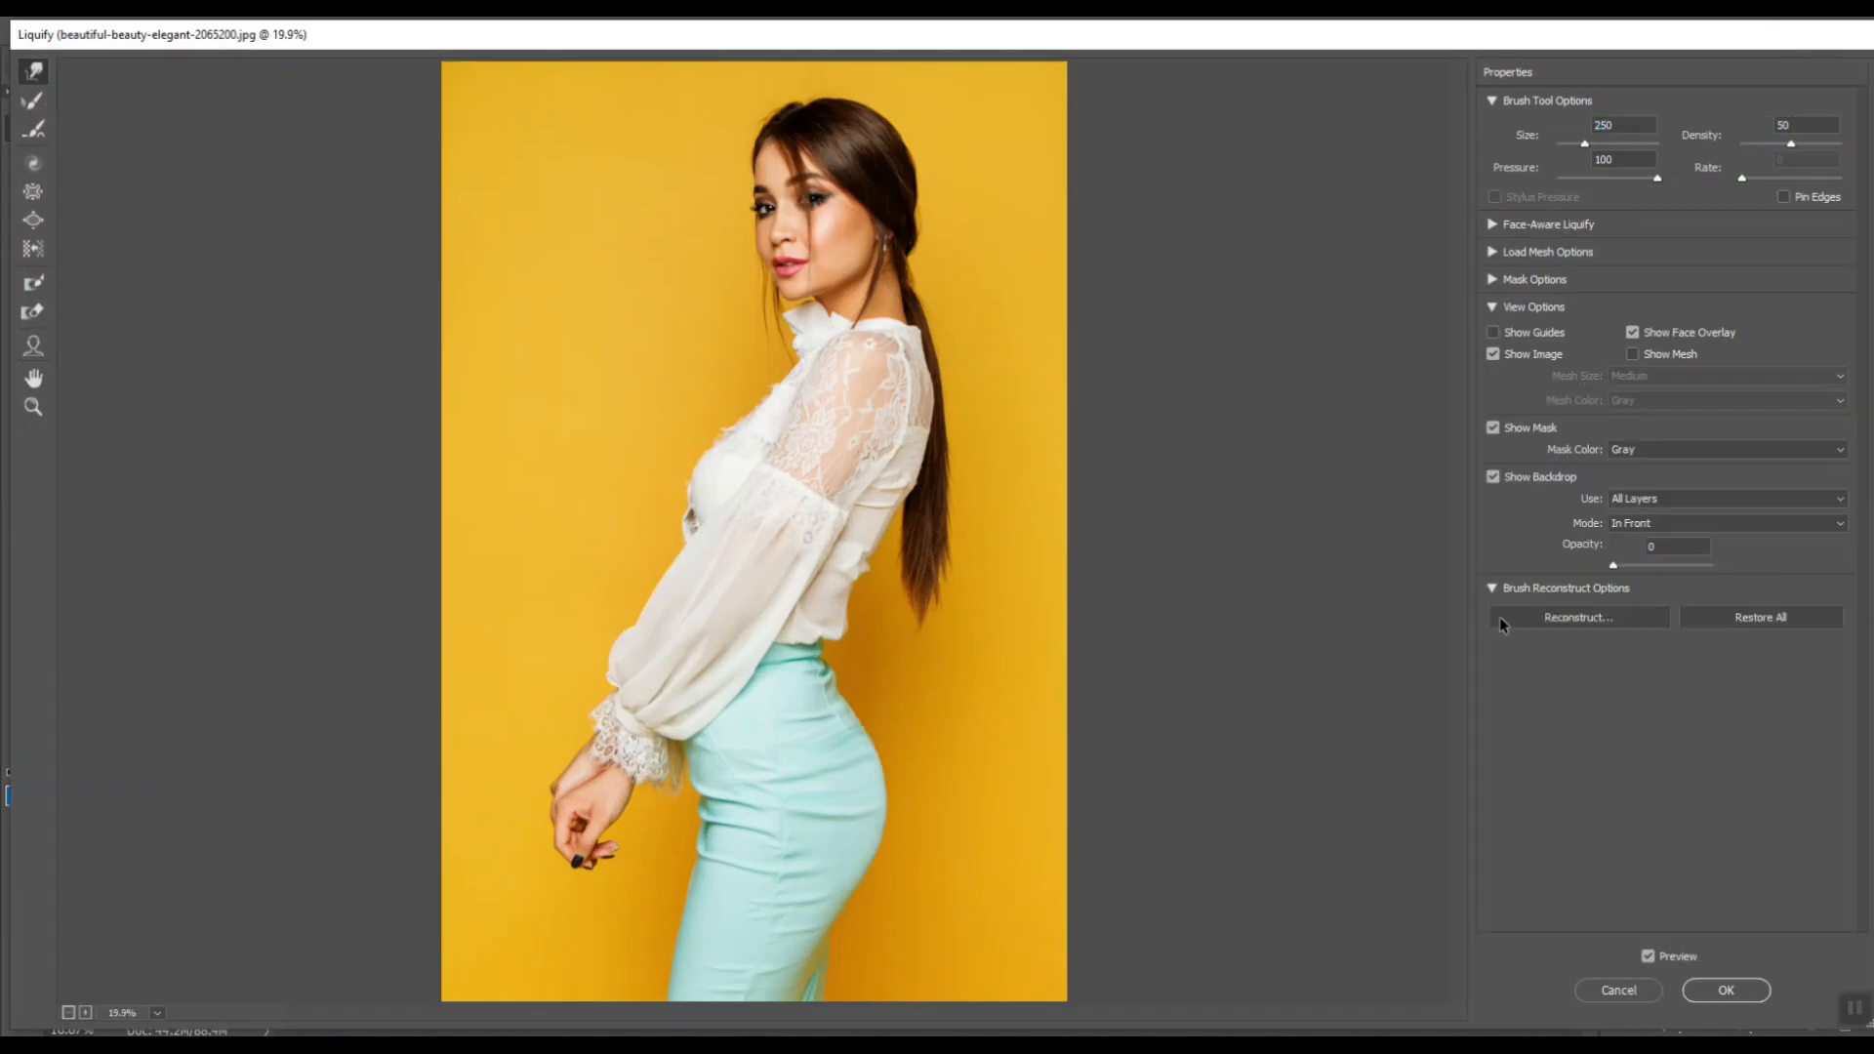
left_click(1562, 621)
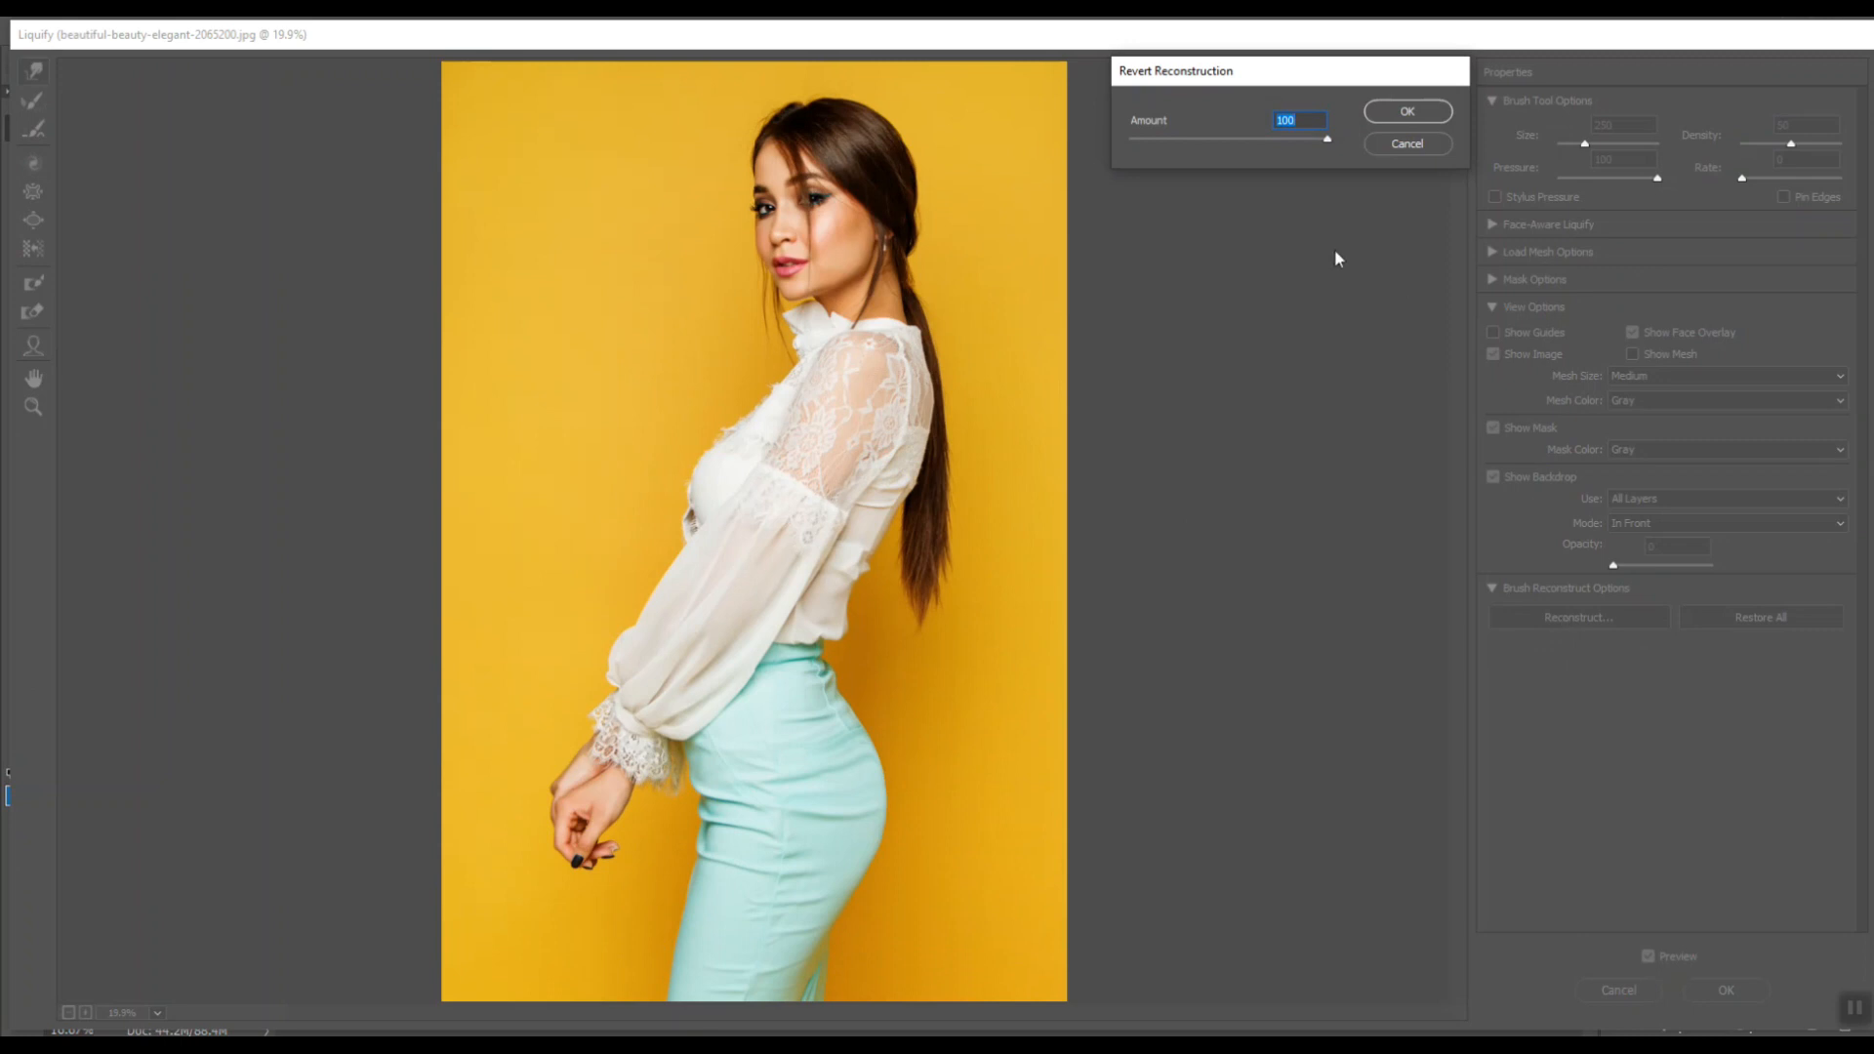
left_click_drag(1302, 66, 1199, 584)
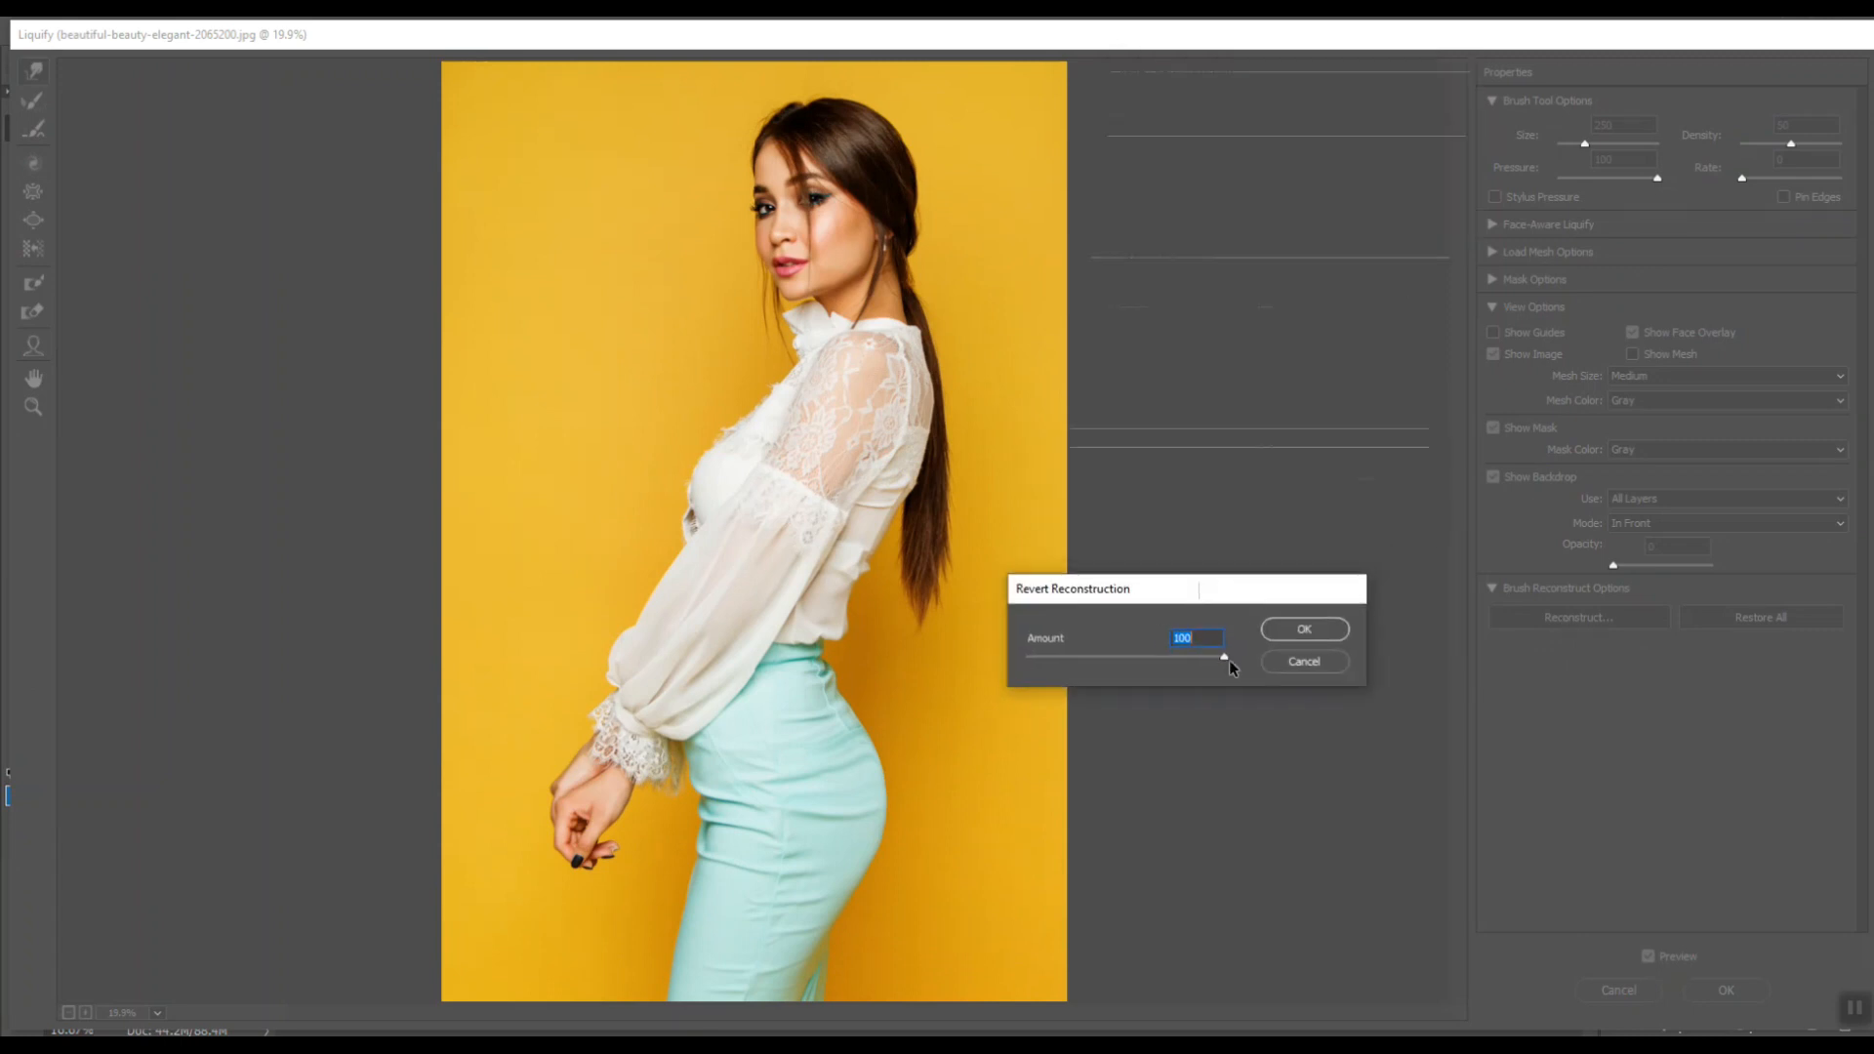
left_click_drag(1226, 659, 1192, 694)
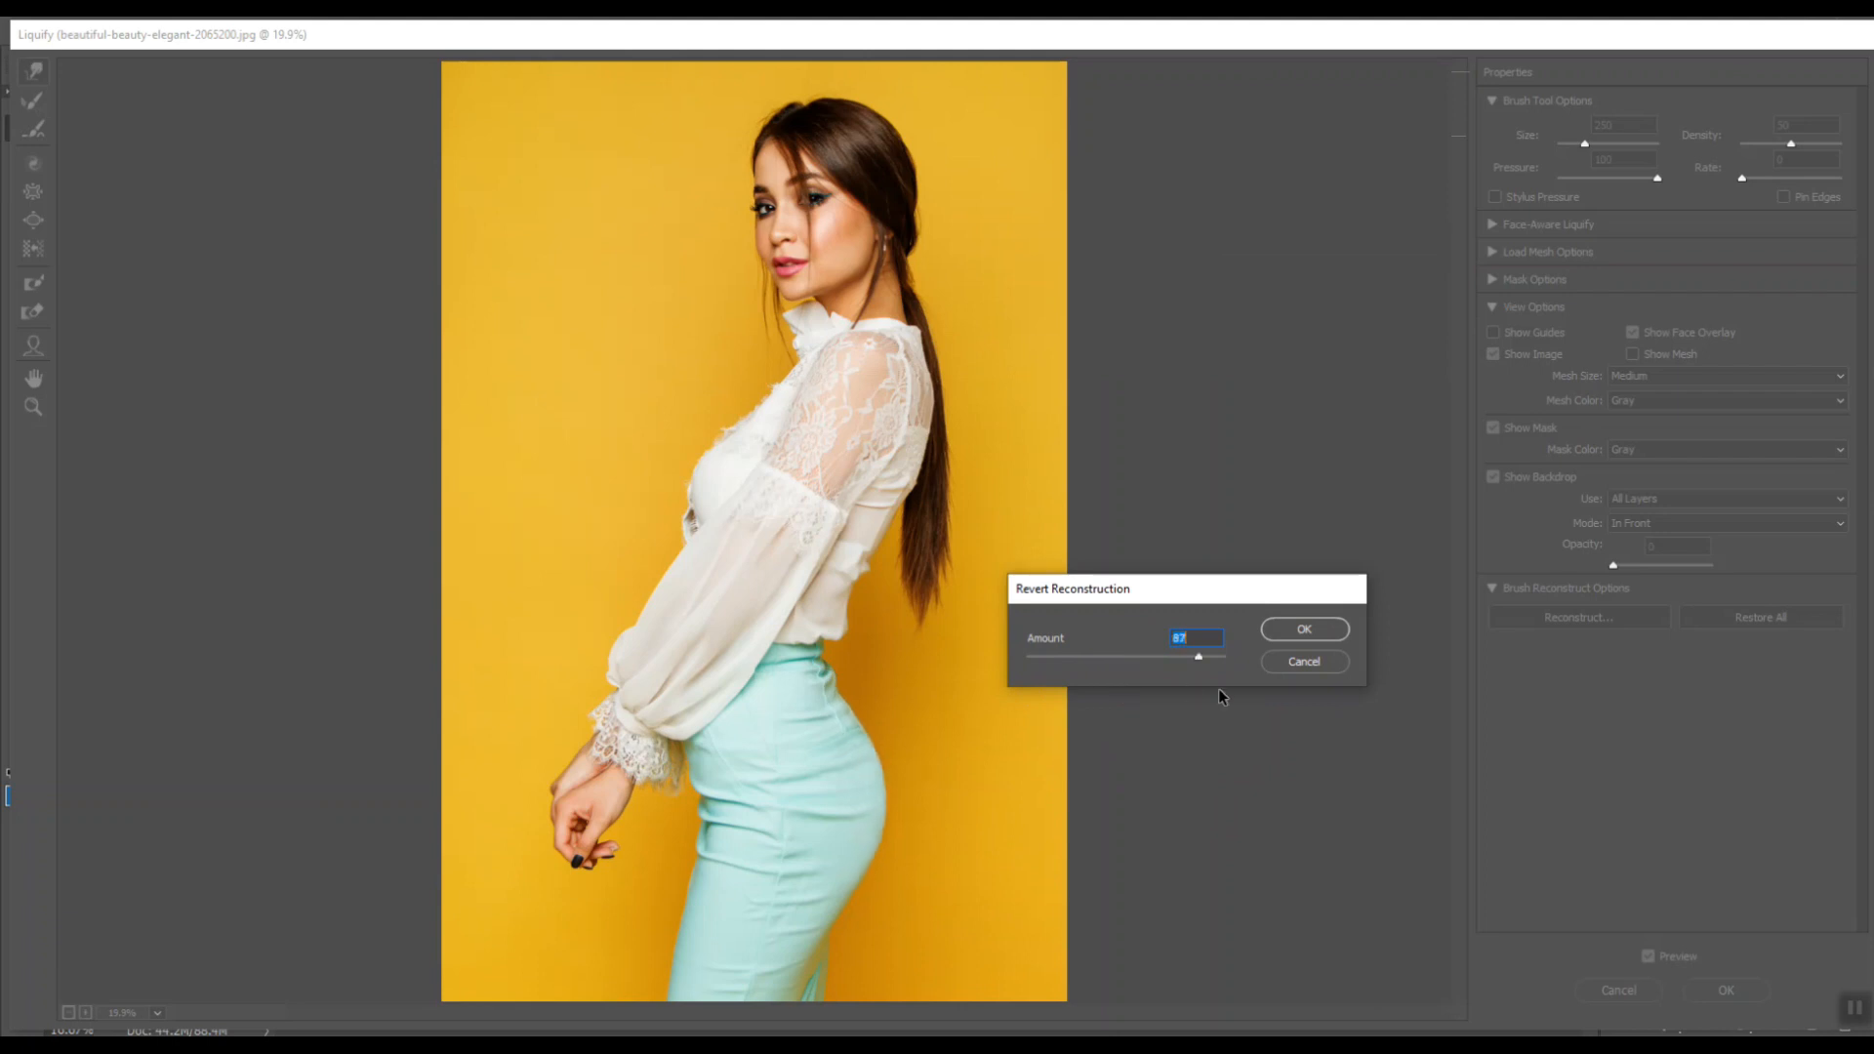
left_click(1282, 635)
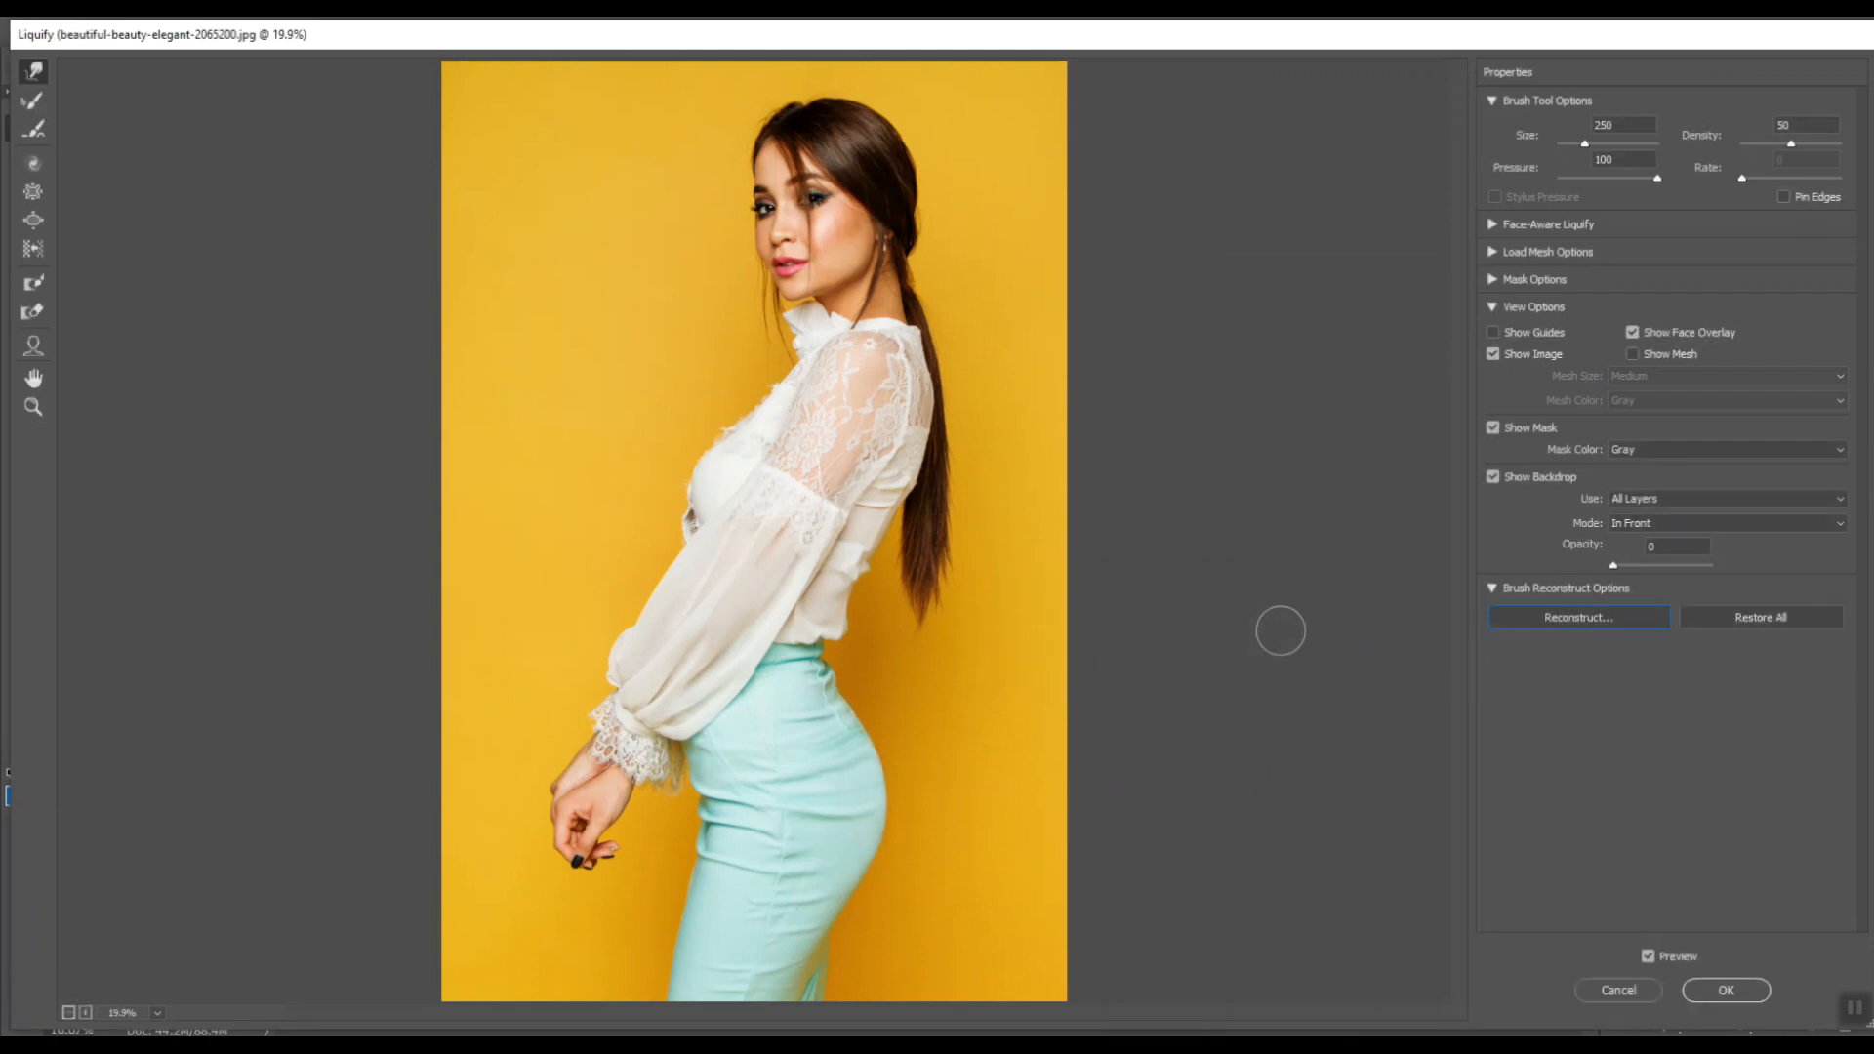
left_click(1726, 991)
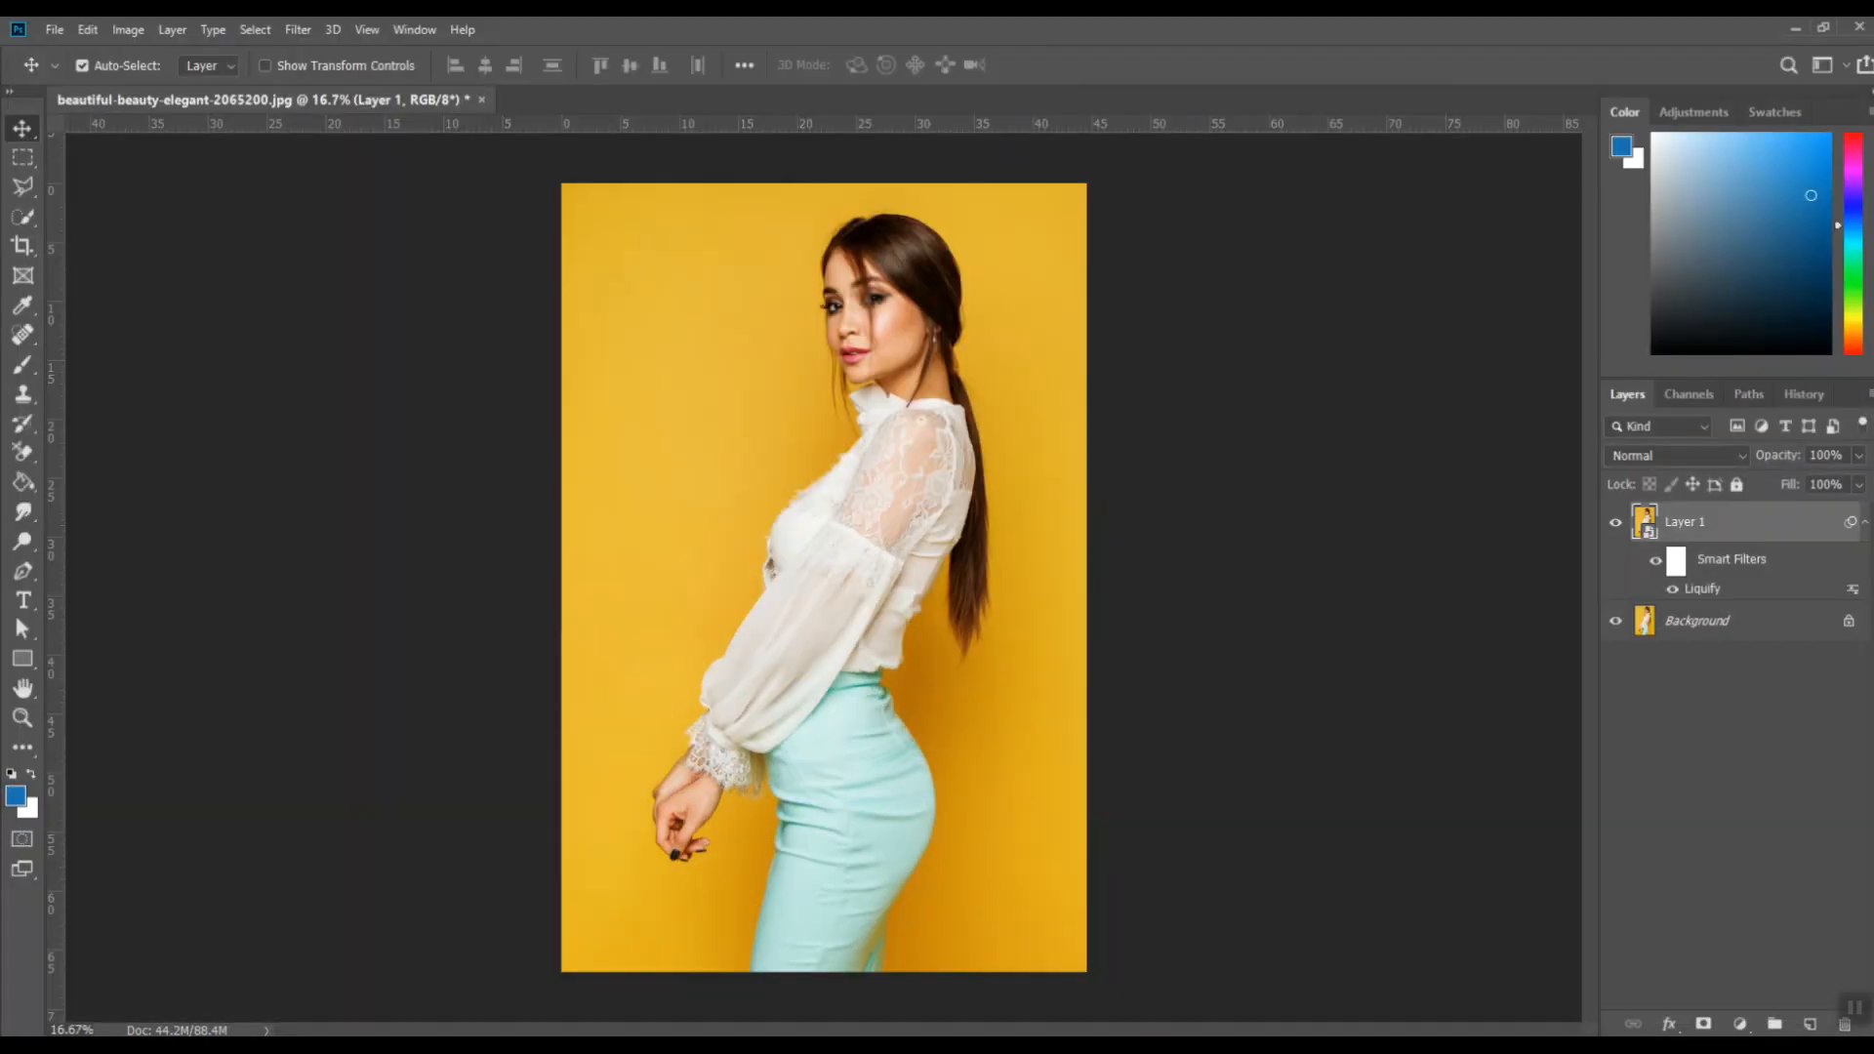
- Open the photo beautiful-cute-fashion-235501.jpg from the file browser as a second document
key("alt+Tab")
left_click_drag(195, 173, 982, 96)
key("alt+Tab")
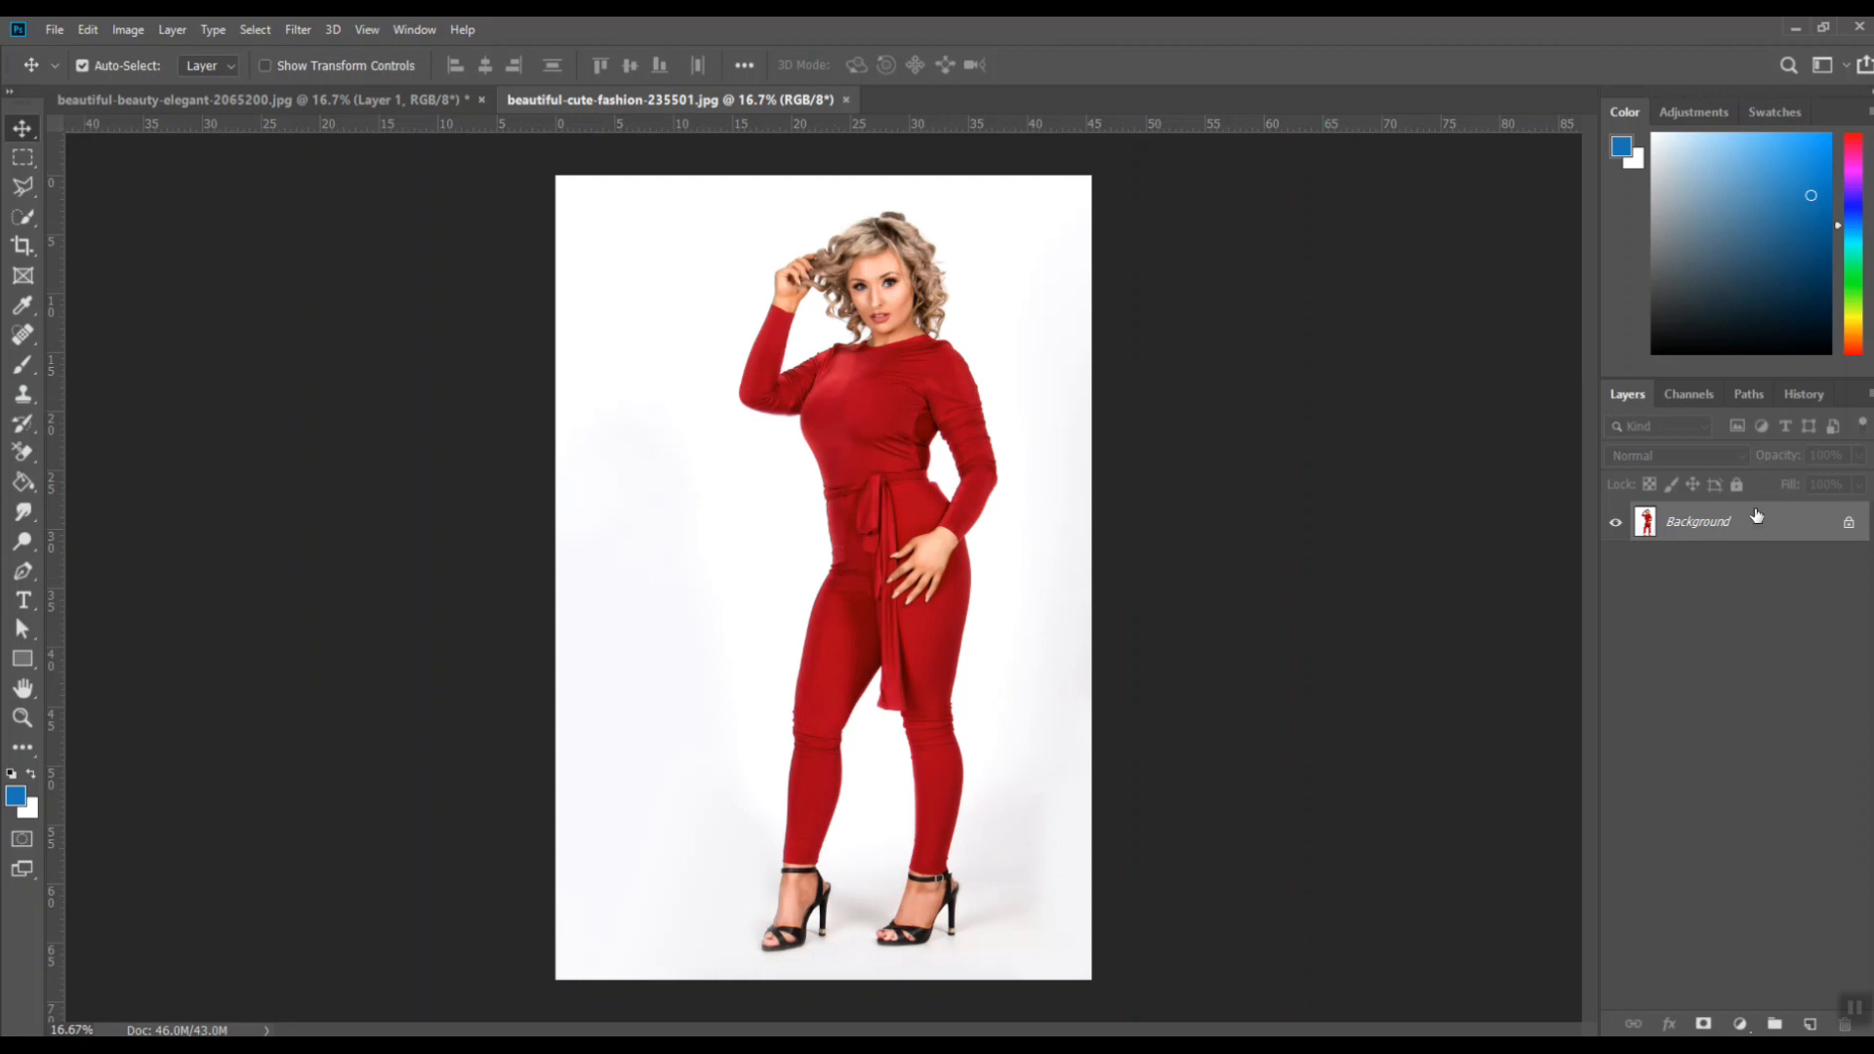
- Duplicate the red jumpsuit photo's Background layer and convert the copy to a Smart Object
left_click_drag(1718, 509, 1720, 517)
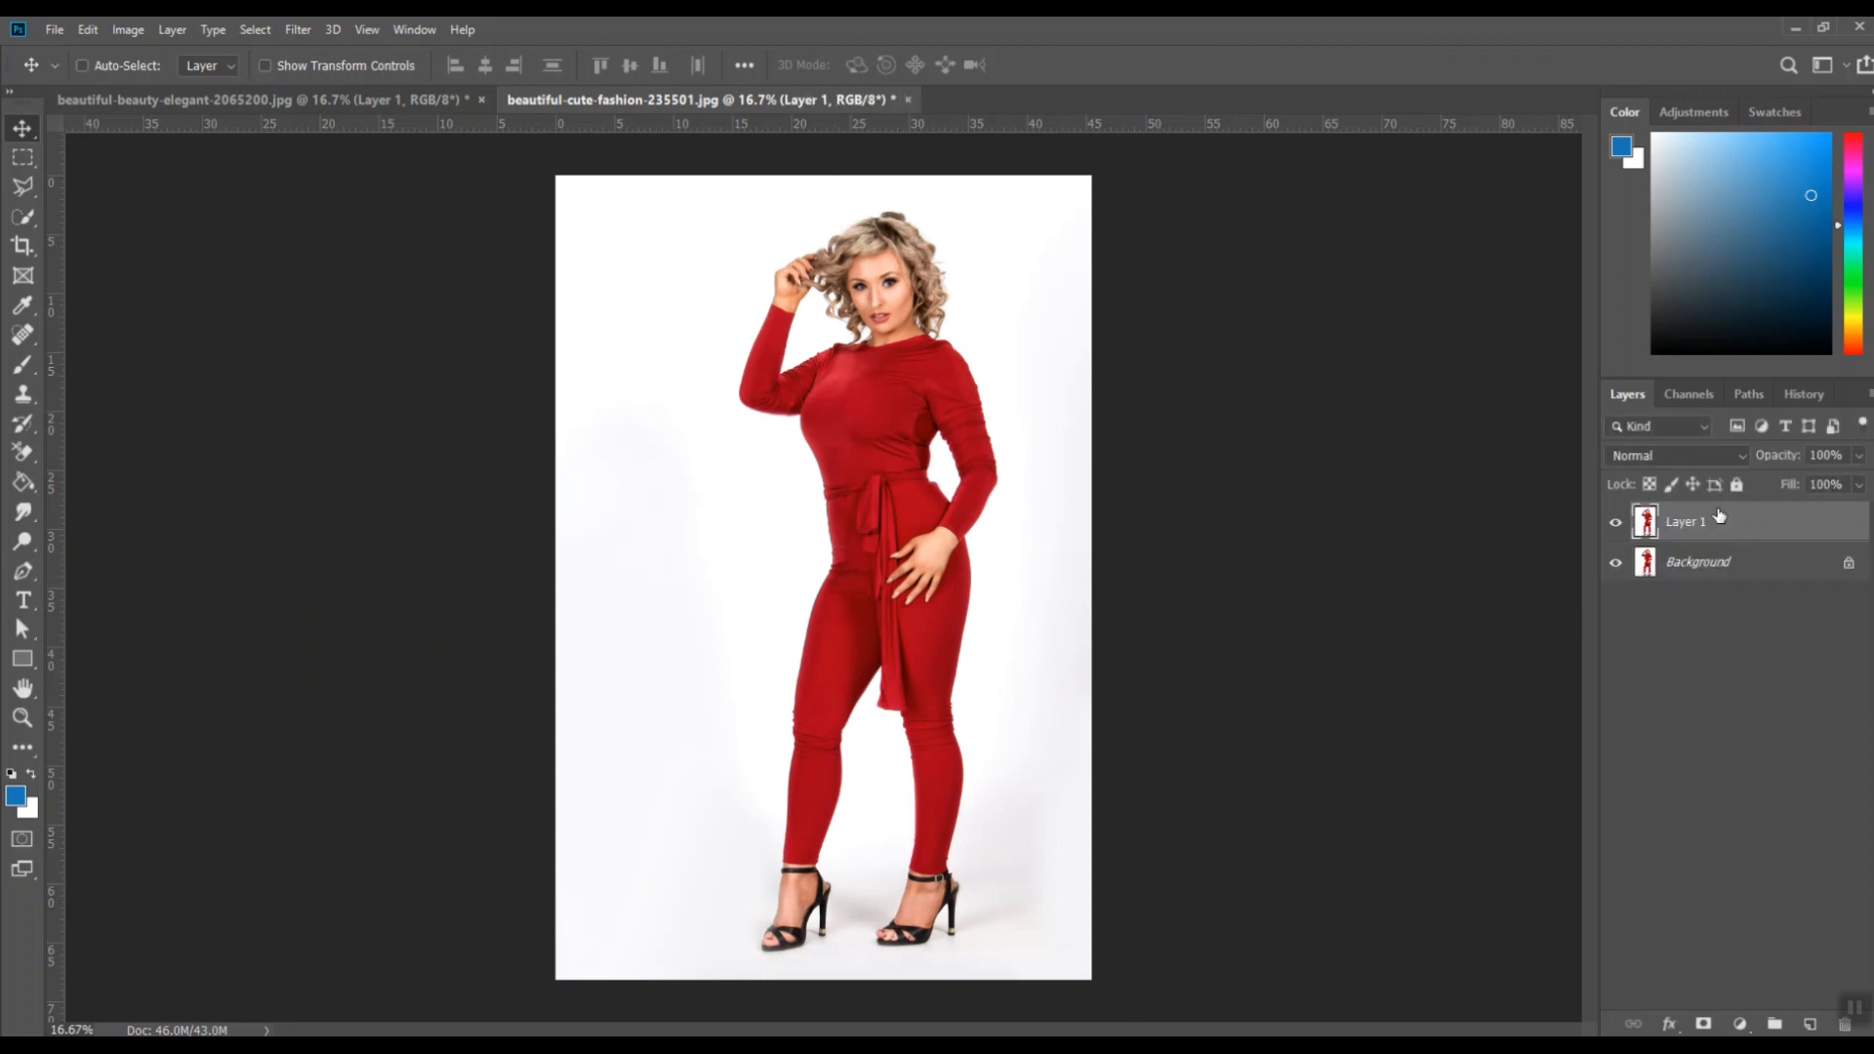
right_click(1710, 524)
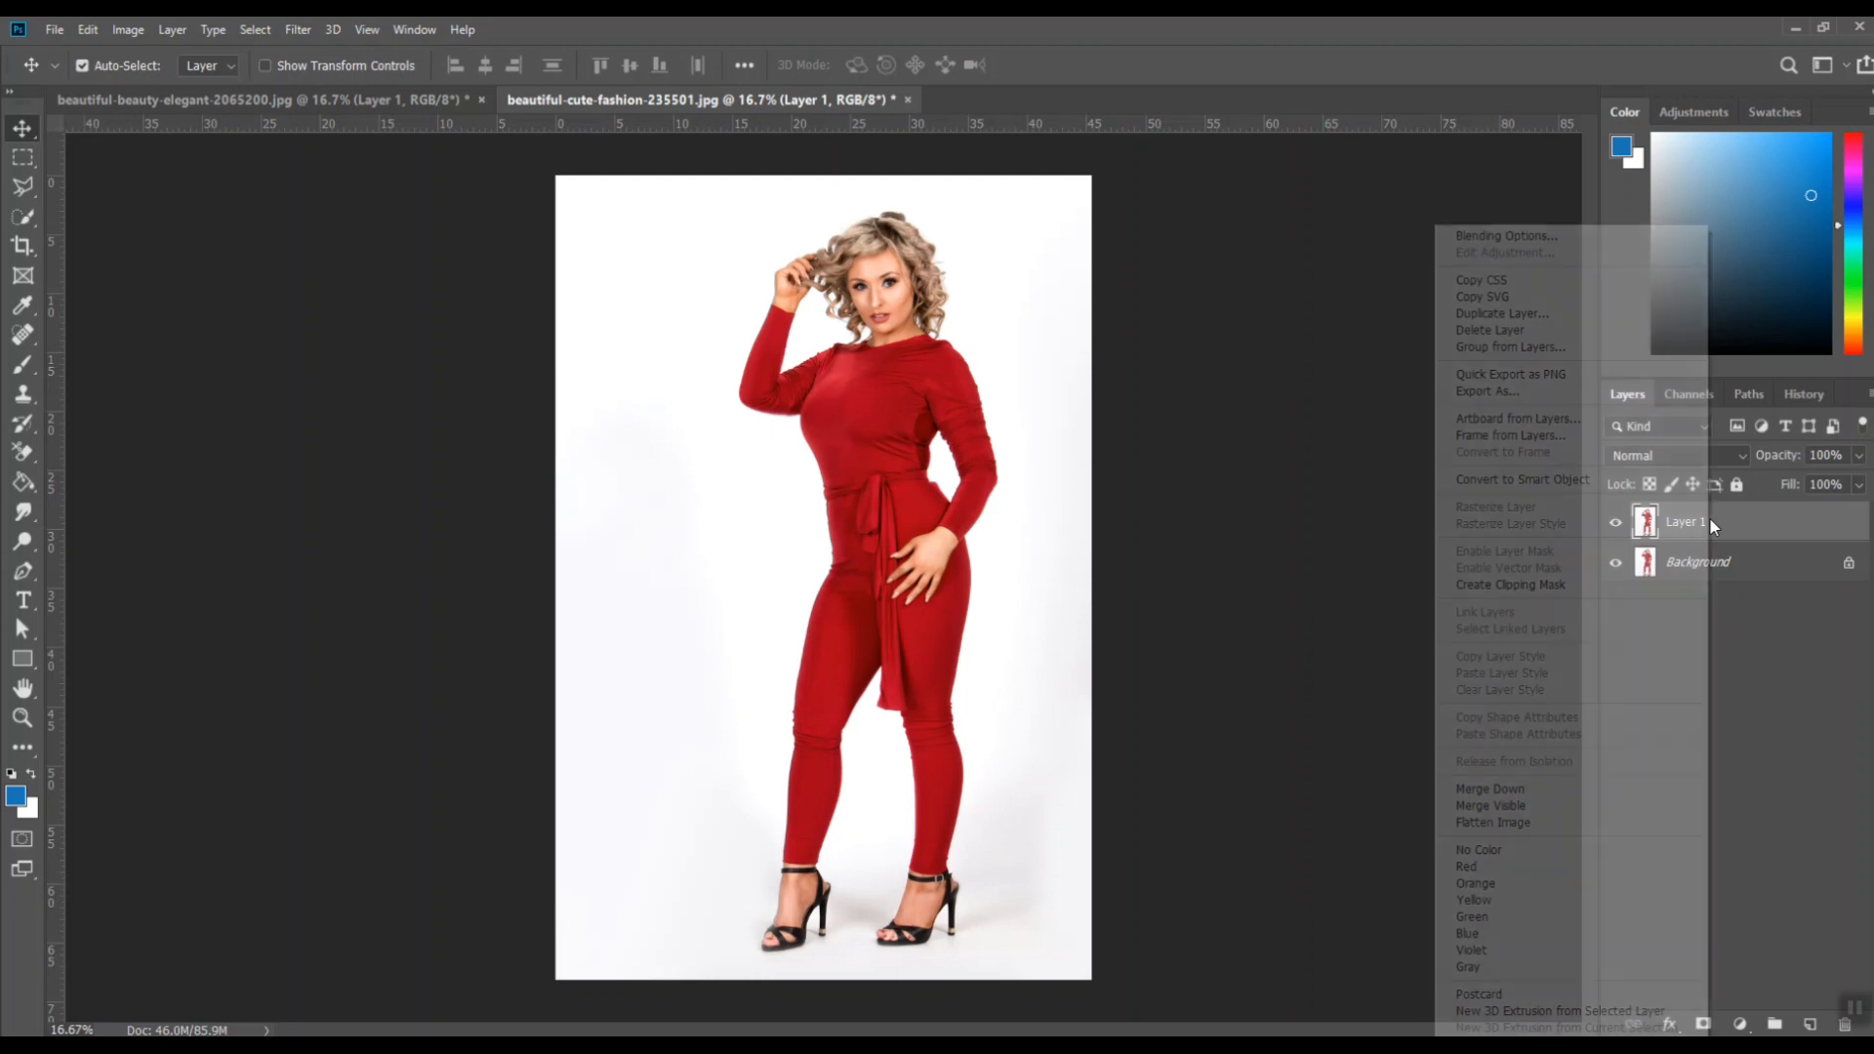
left_click(1556, 480)
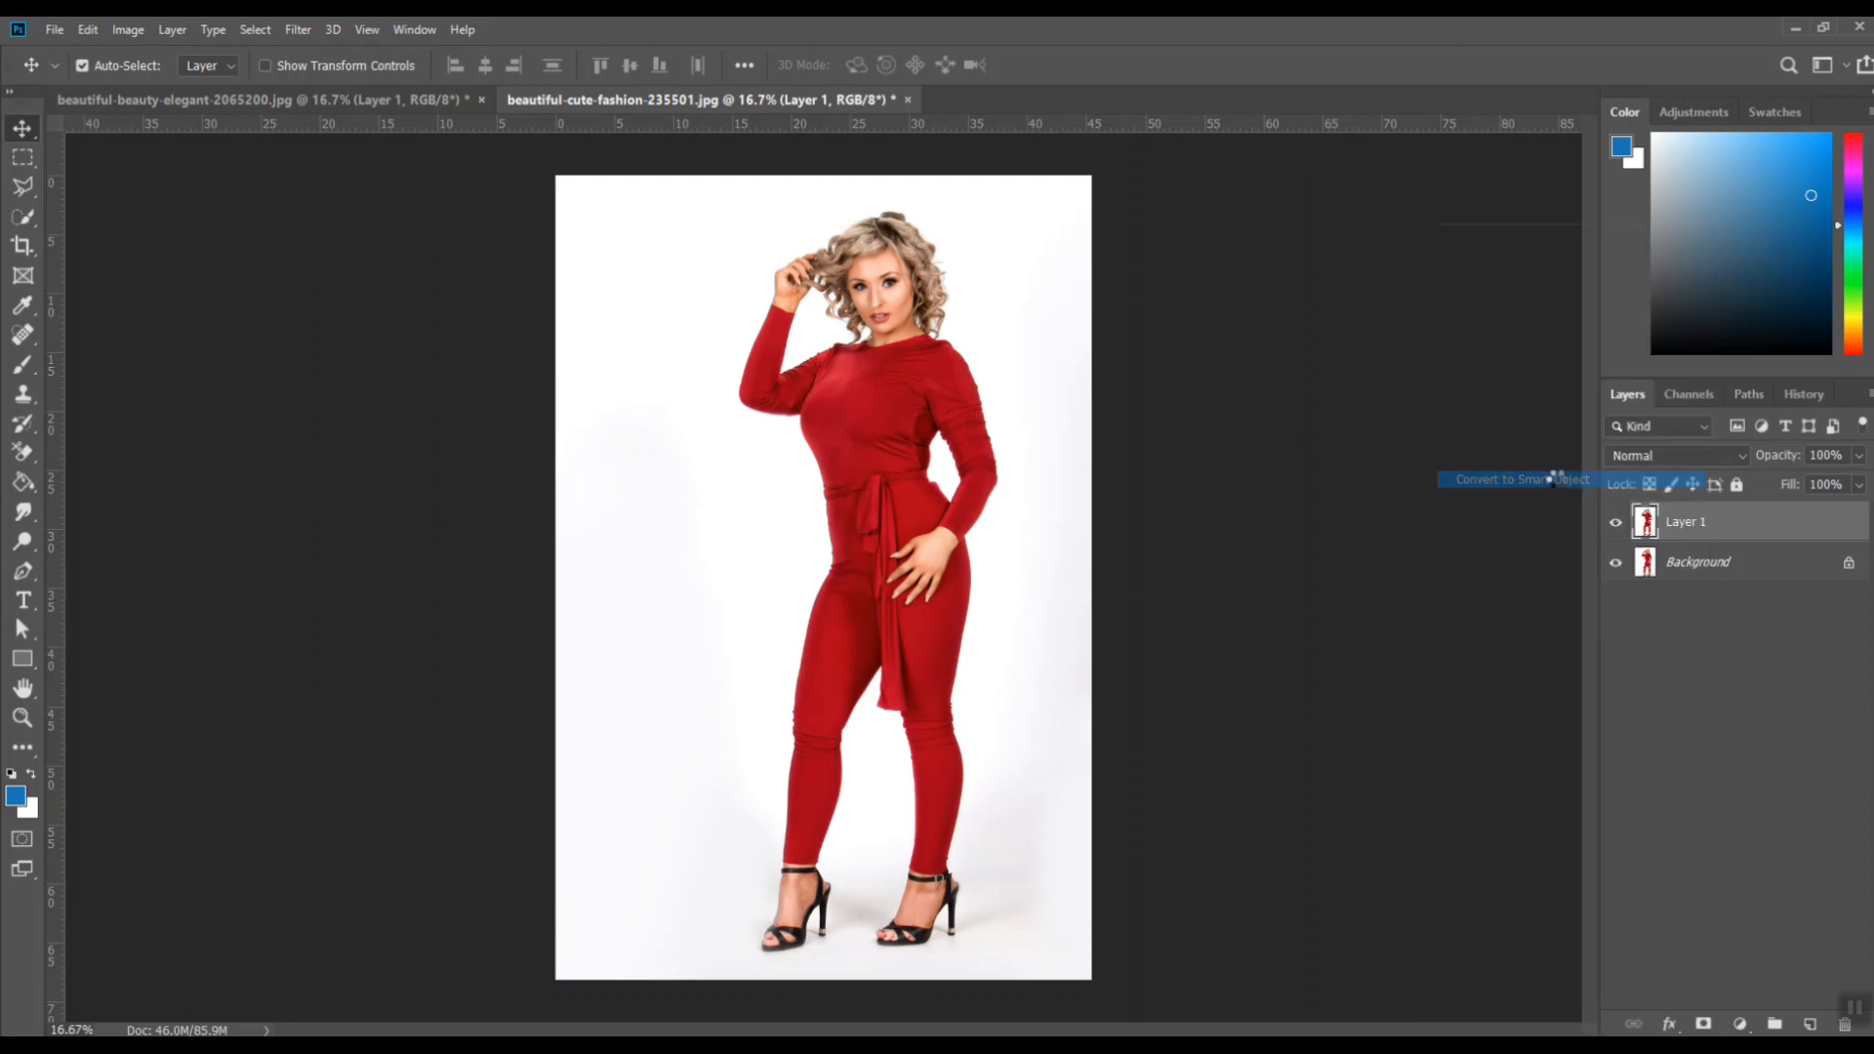
- Open the Liquify filter on Layer 1 and frame the model's torso at 50% zoom
key("ctrl+plus")
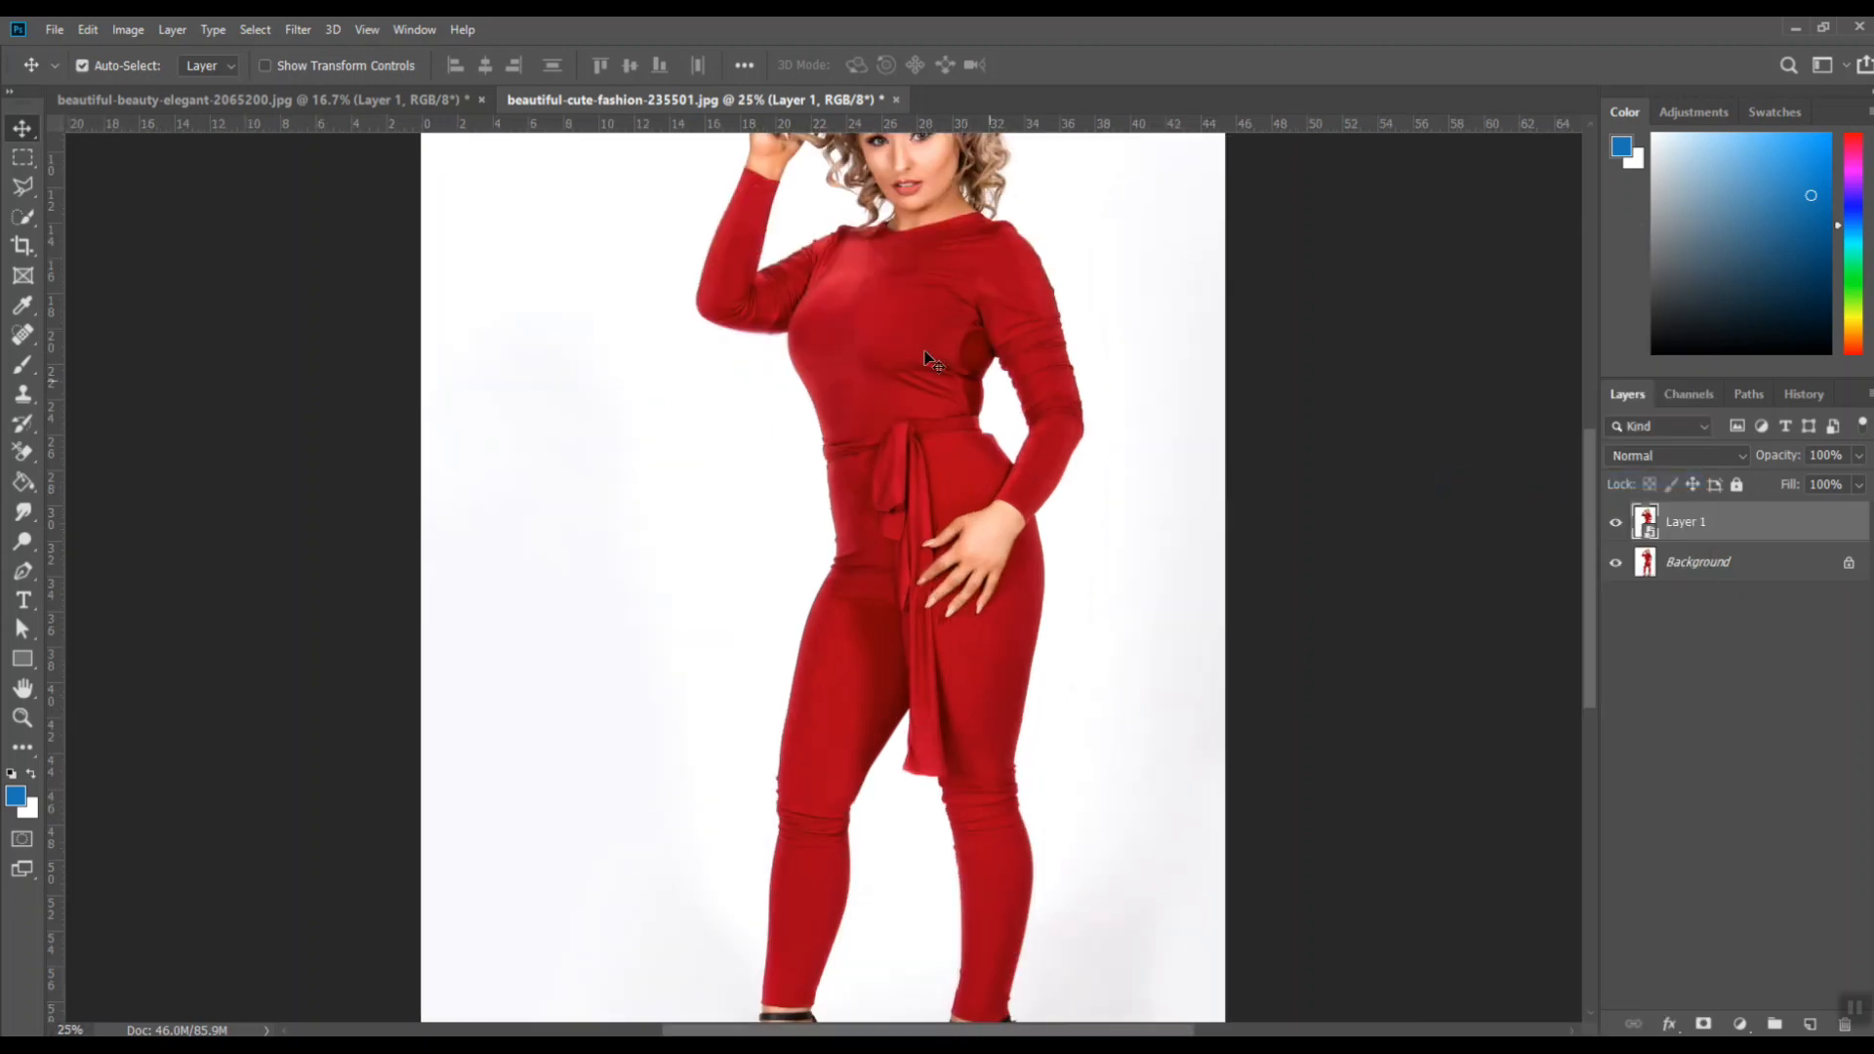
left_click(292, 30)
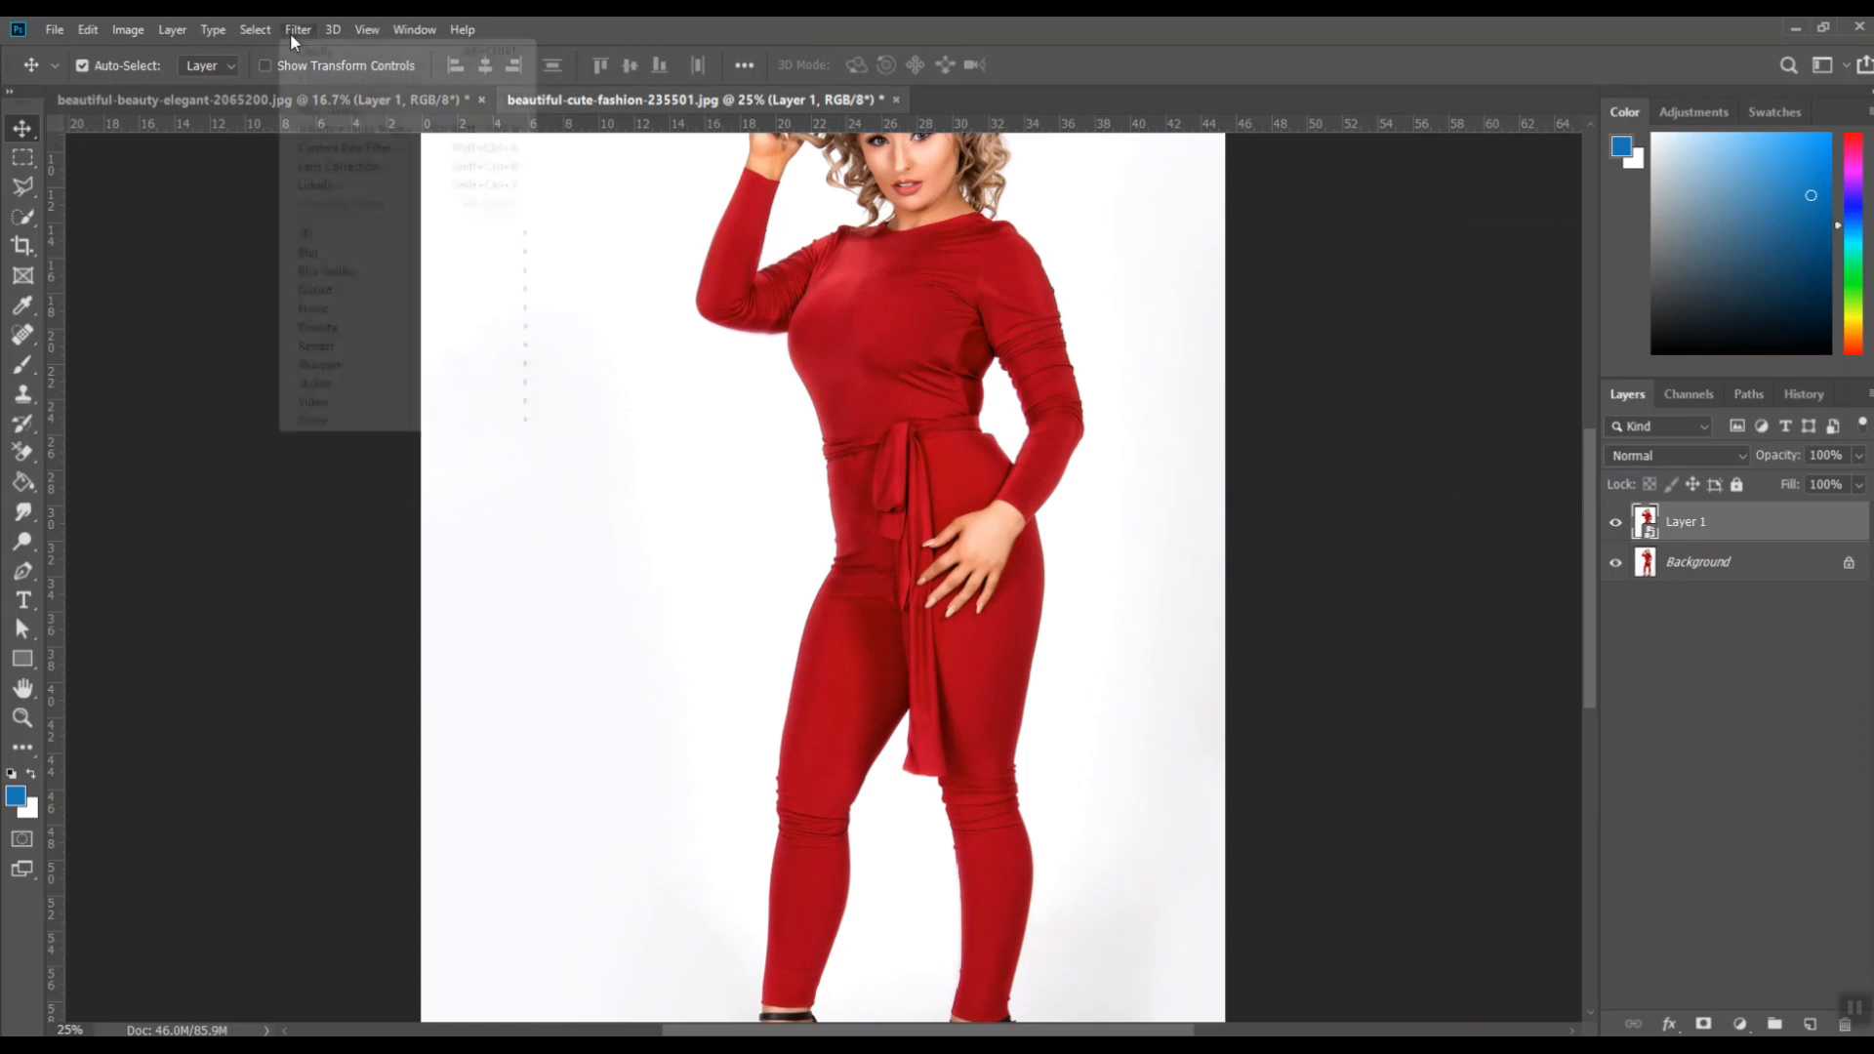
left_click(323, 184)
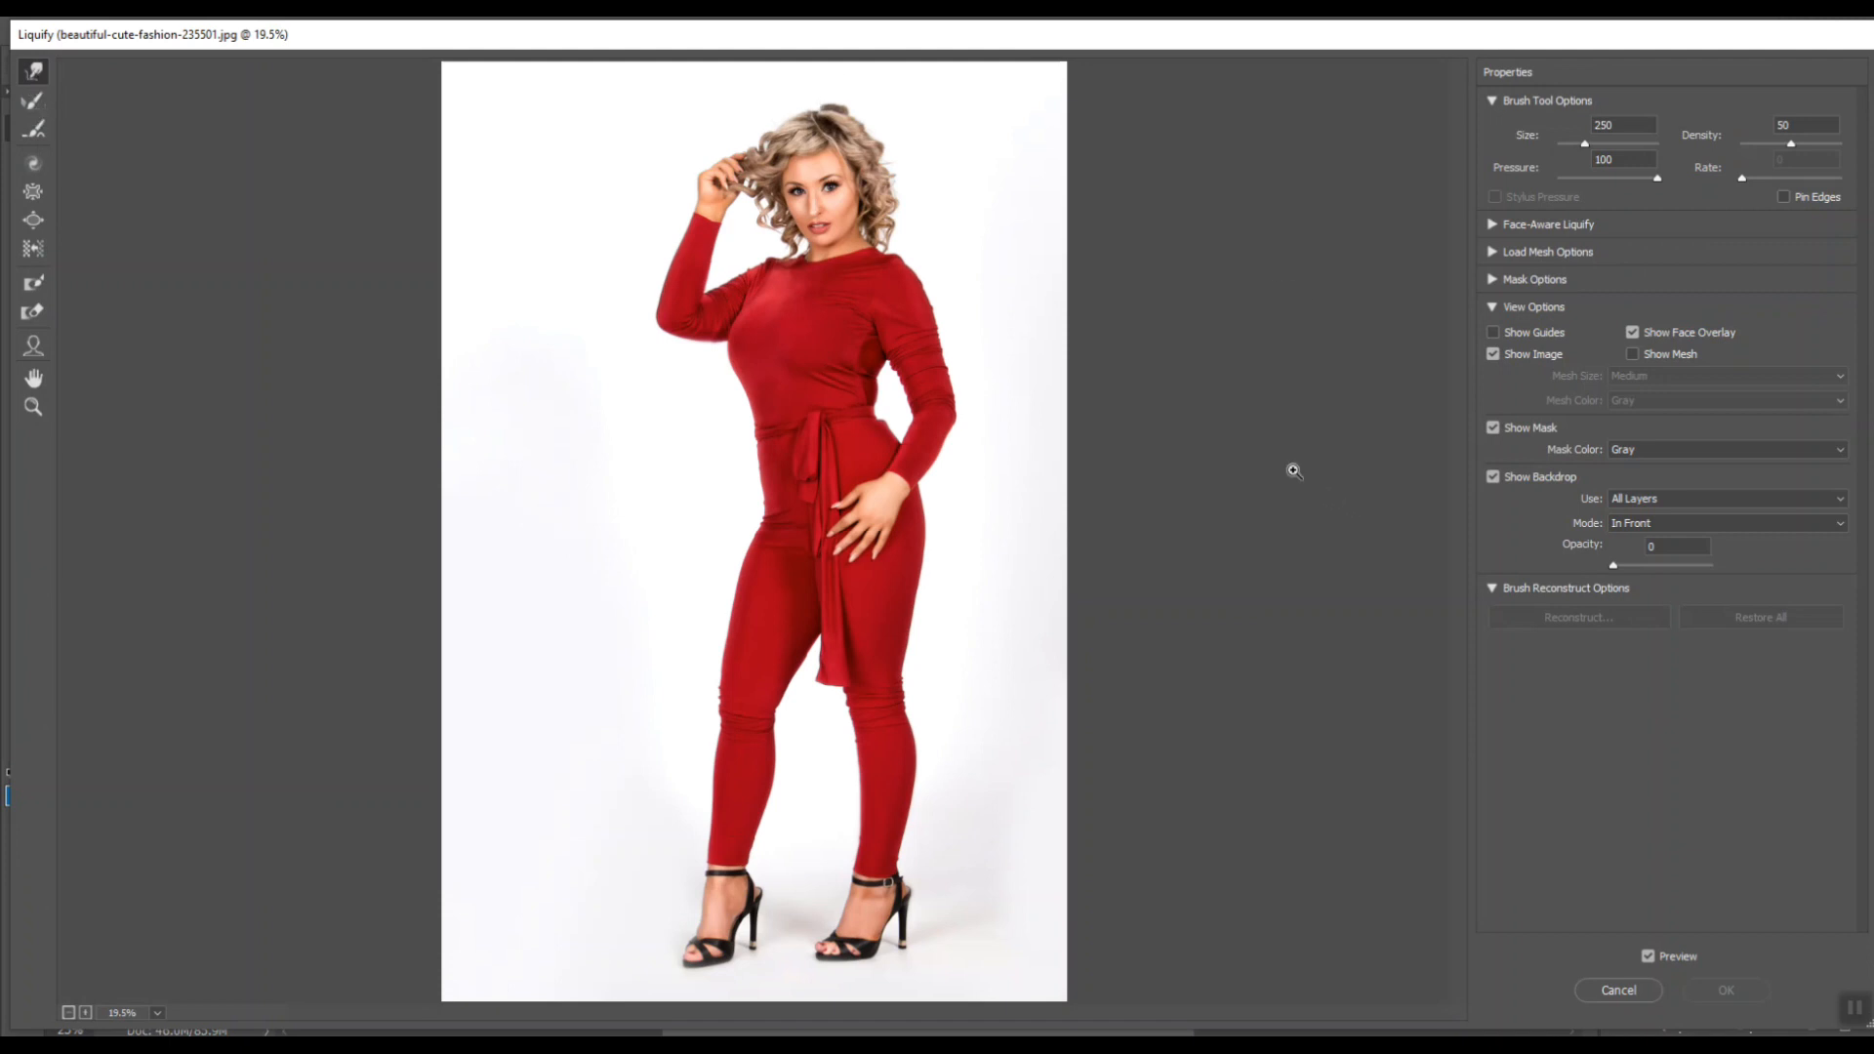
scroll(958, 467, "up", 1)
key("ctrl+plus")
mouse_move(895, 321)
left_mouse_down()
mouse_move(971, 690)
mouse_move(849, 607)
left_mouse_up()
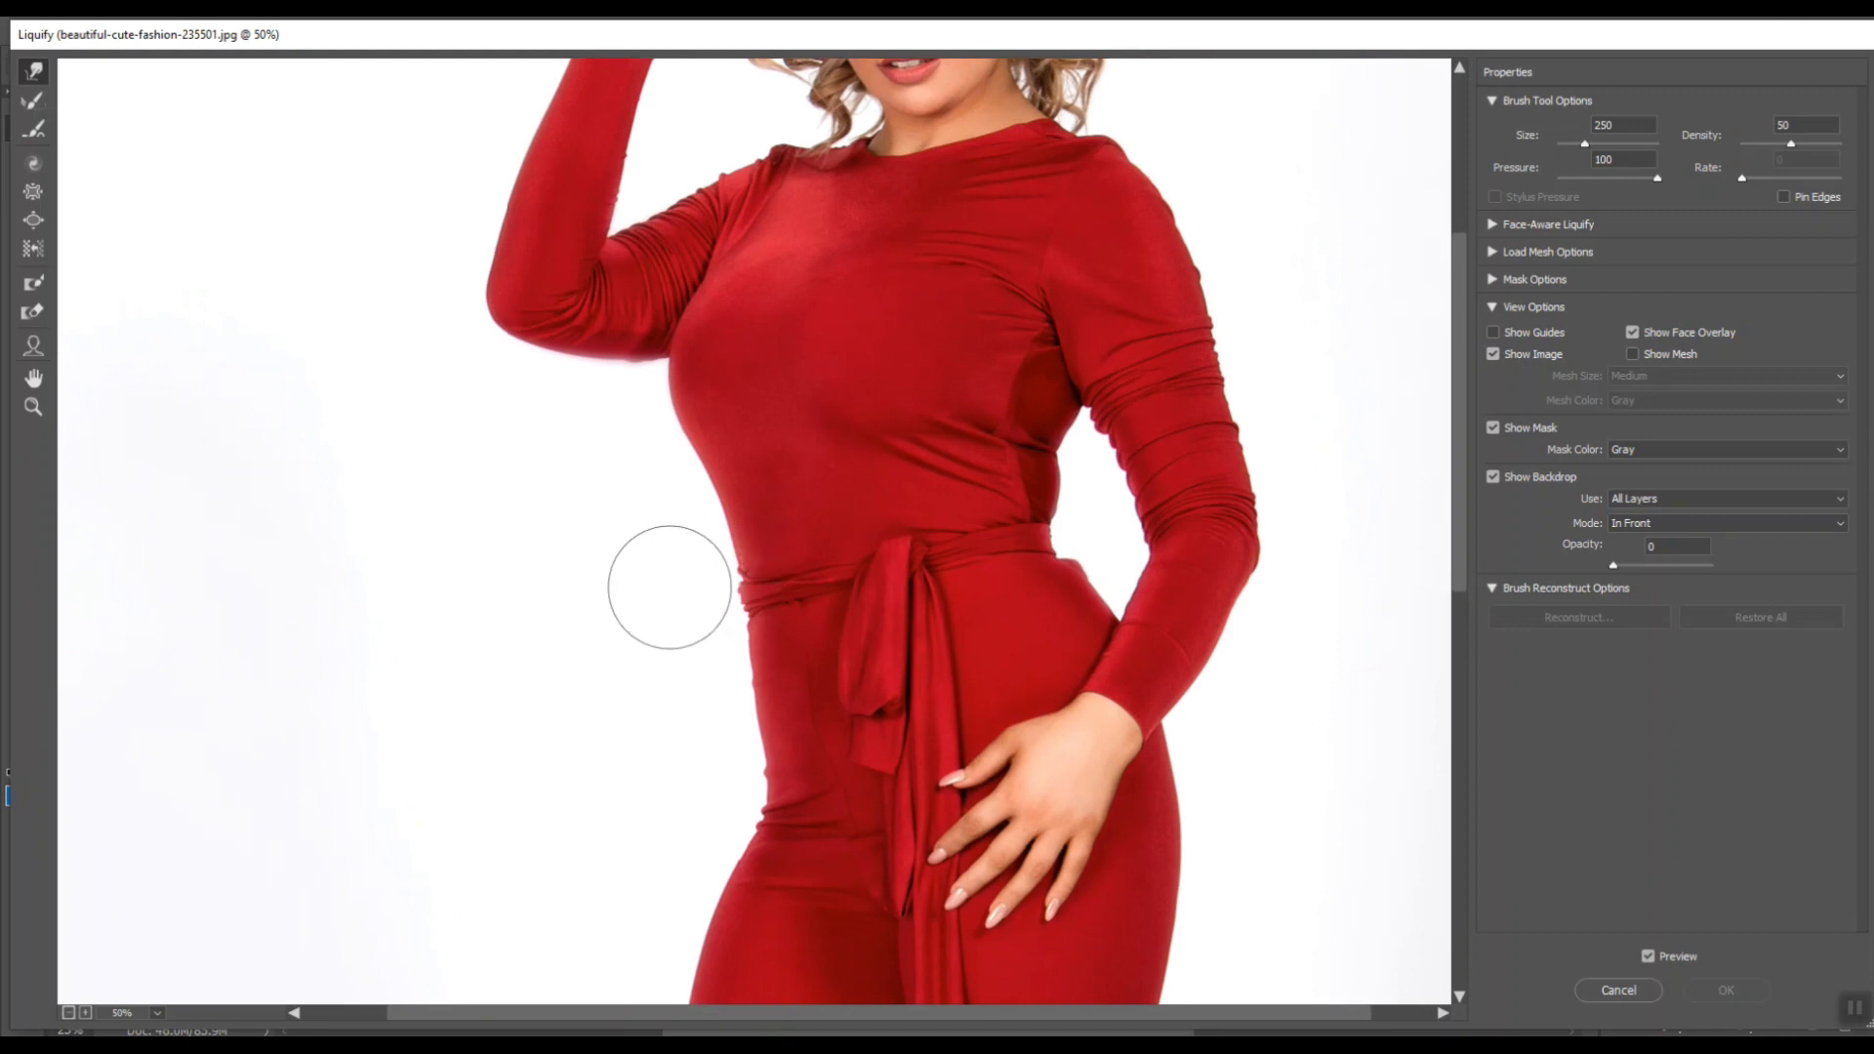
- Push the torso contour just above the belt inward on the raised-arm side, using a Forward Warp brush of size 150
key("bracketleft")
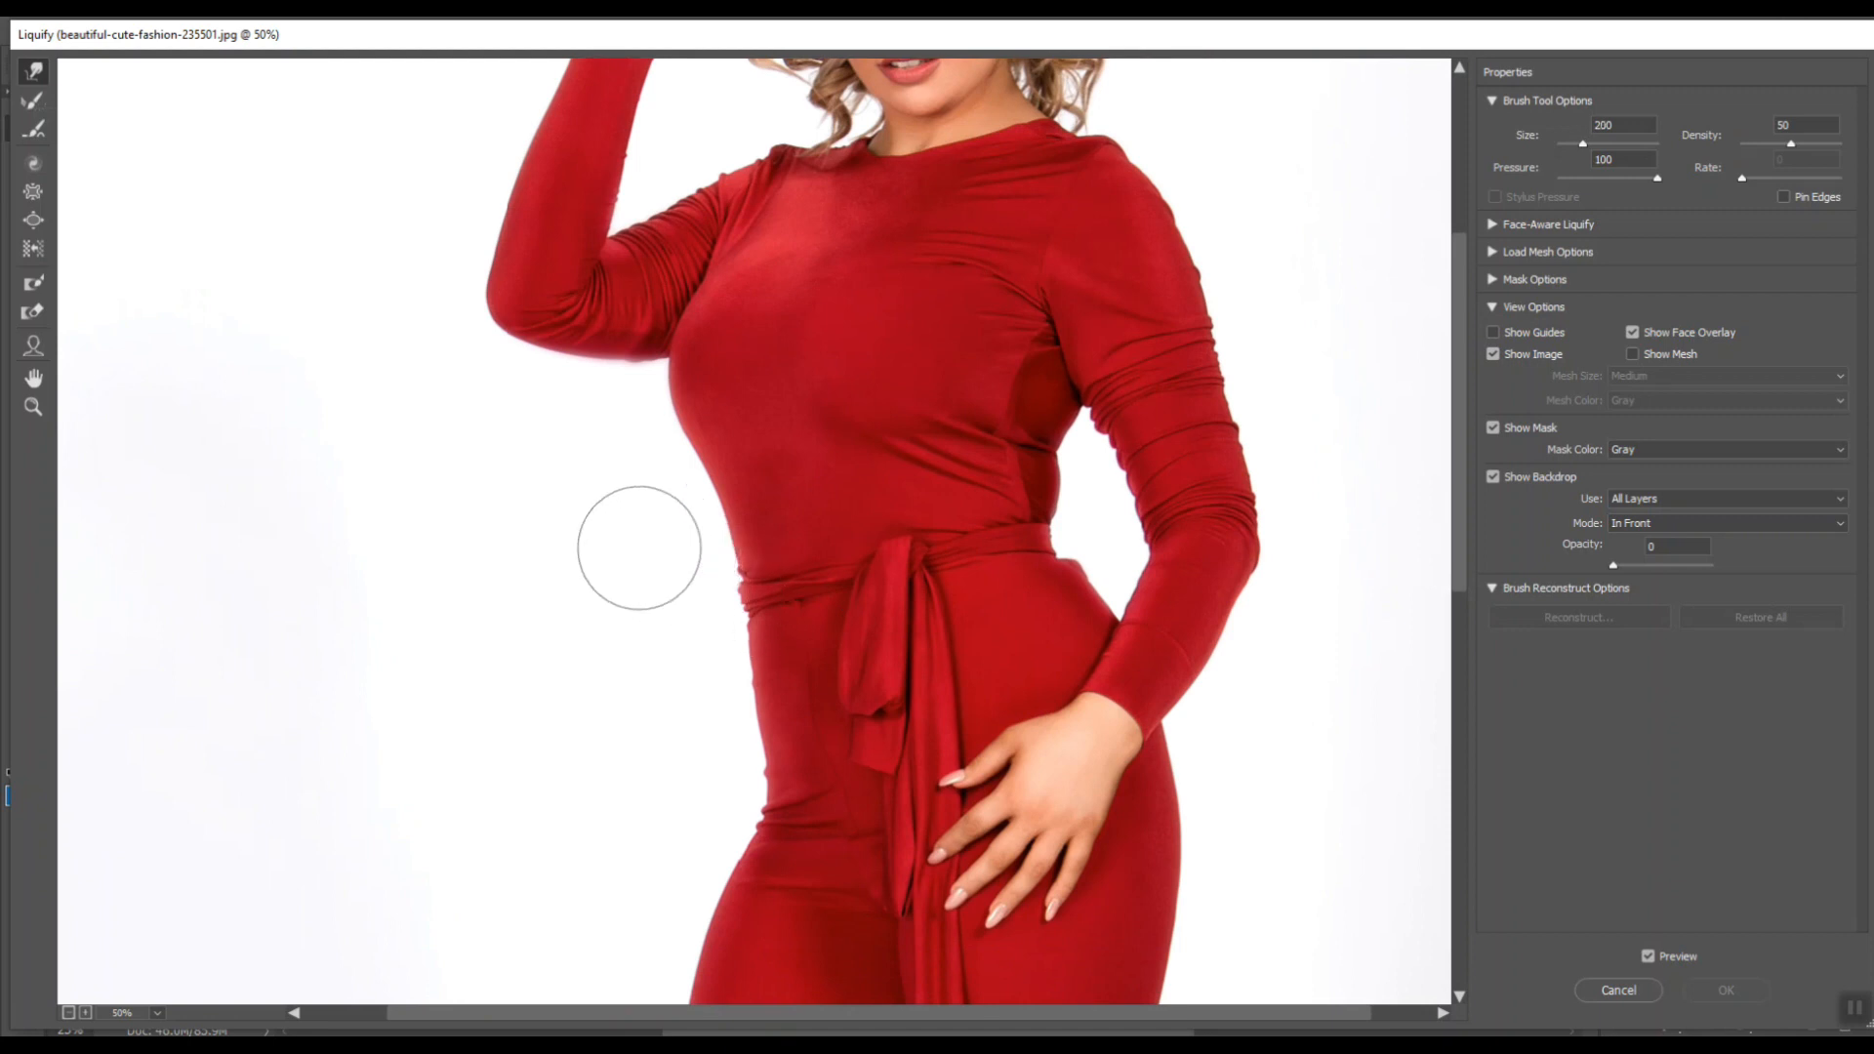
key("bracketleft")
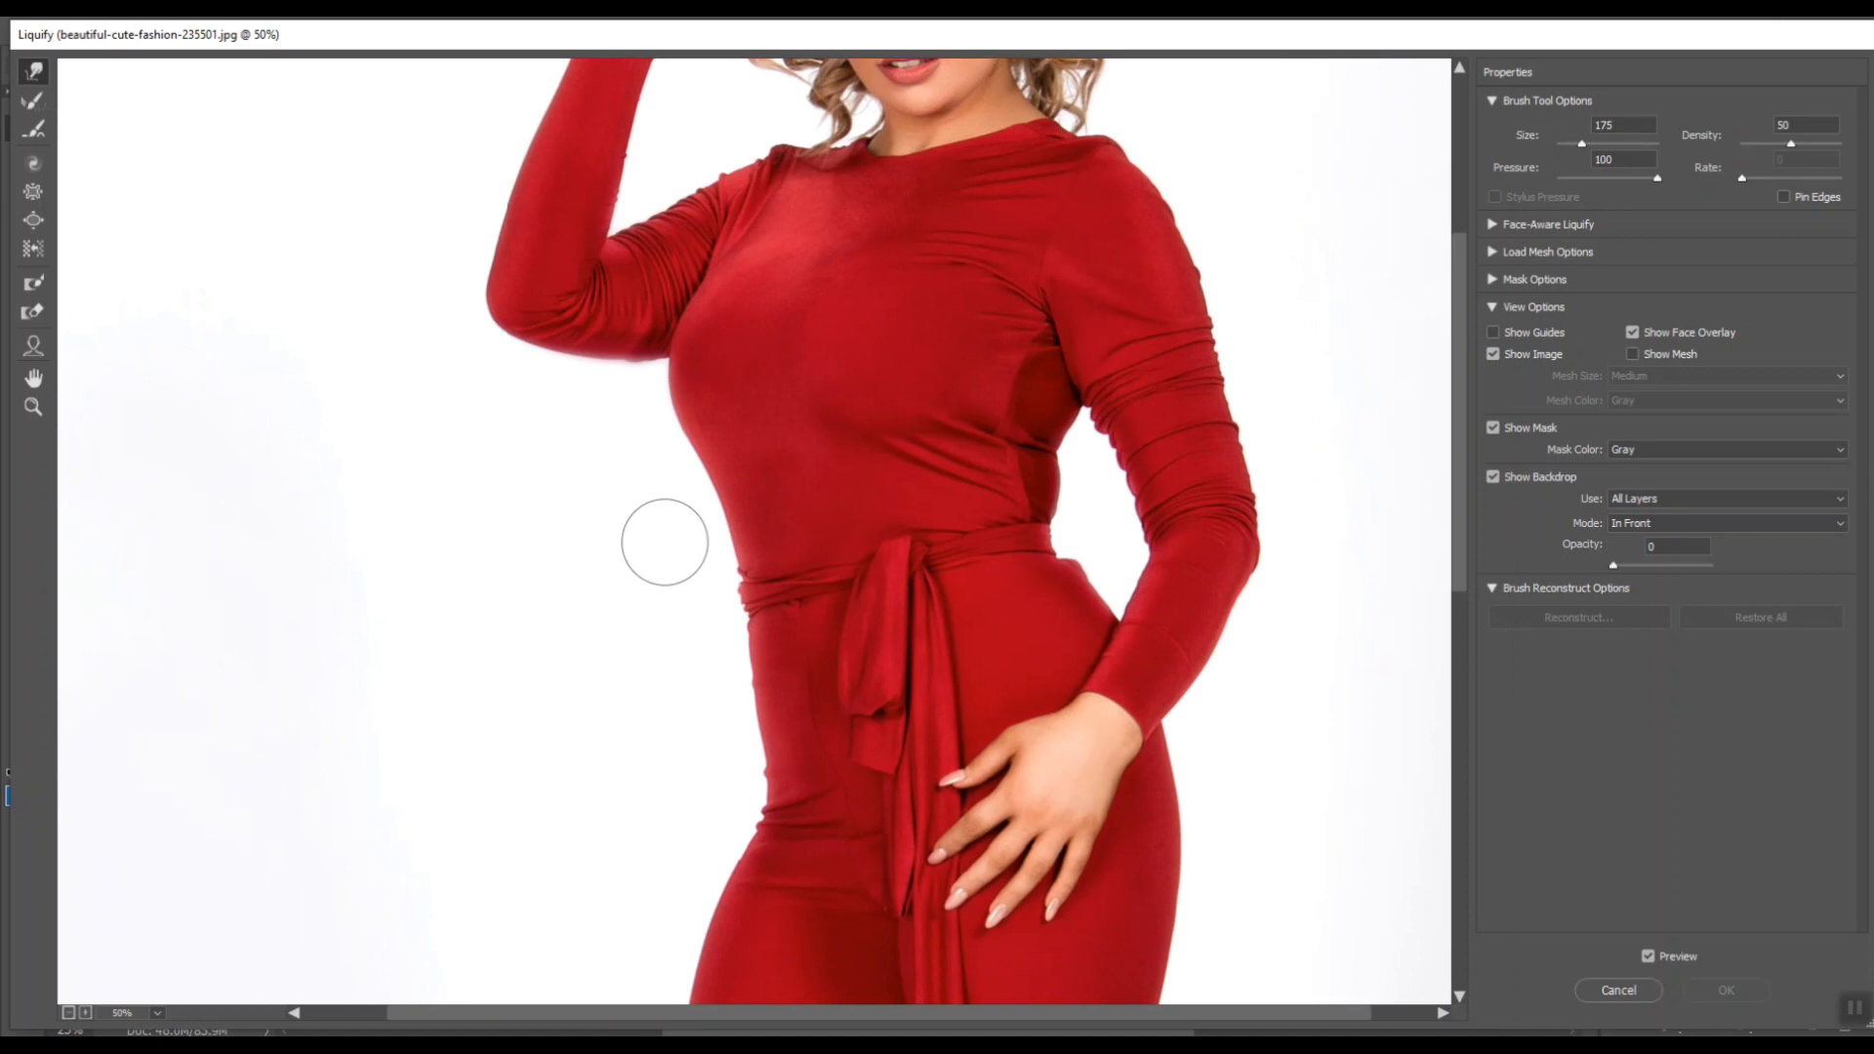
key("bracketleft")
mouse_move(711, 549)
left_mouse_down()
mouse_move(723, 507)
mouse_move(694, 489)
mouse_move(724, 527)
left_mouse_up()
key("ctrl")
key("ctrl")
key("ctrl")
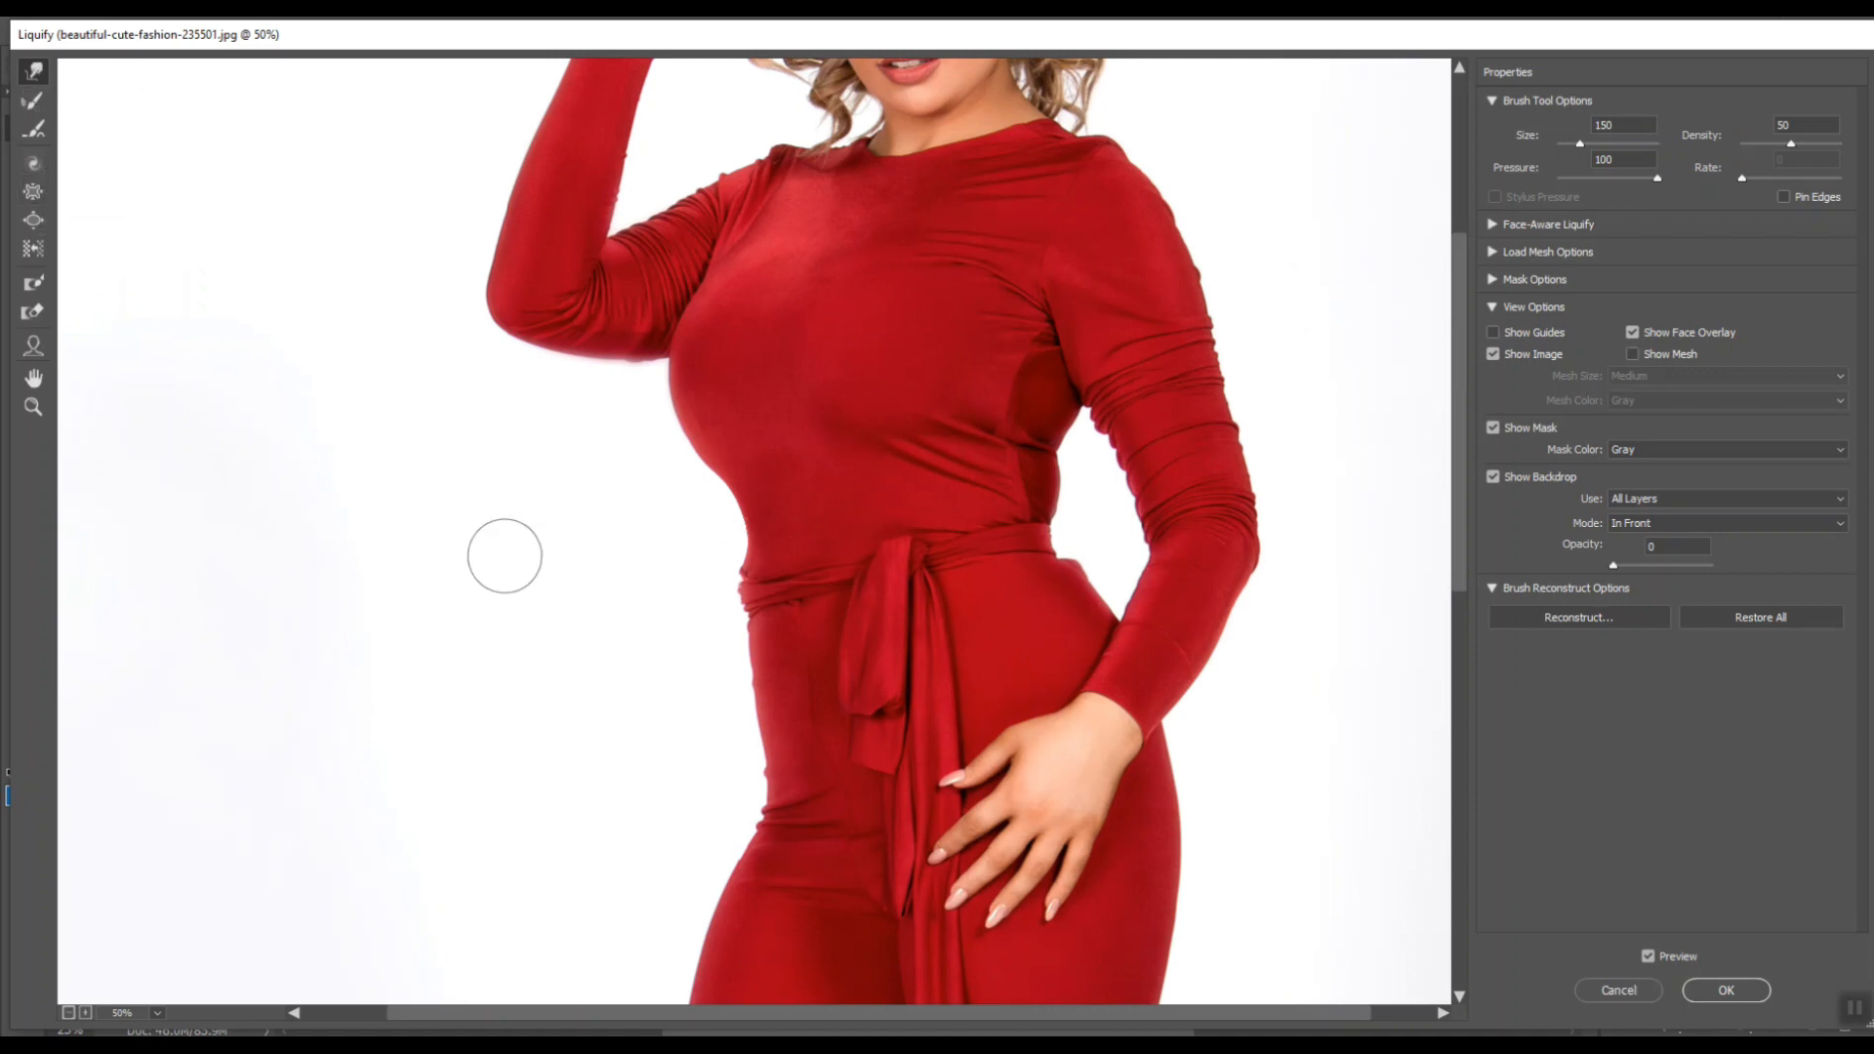
key("ctrl")
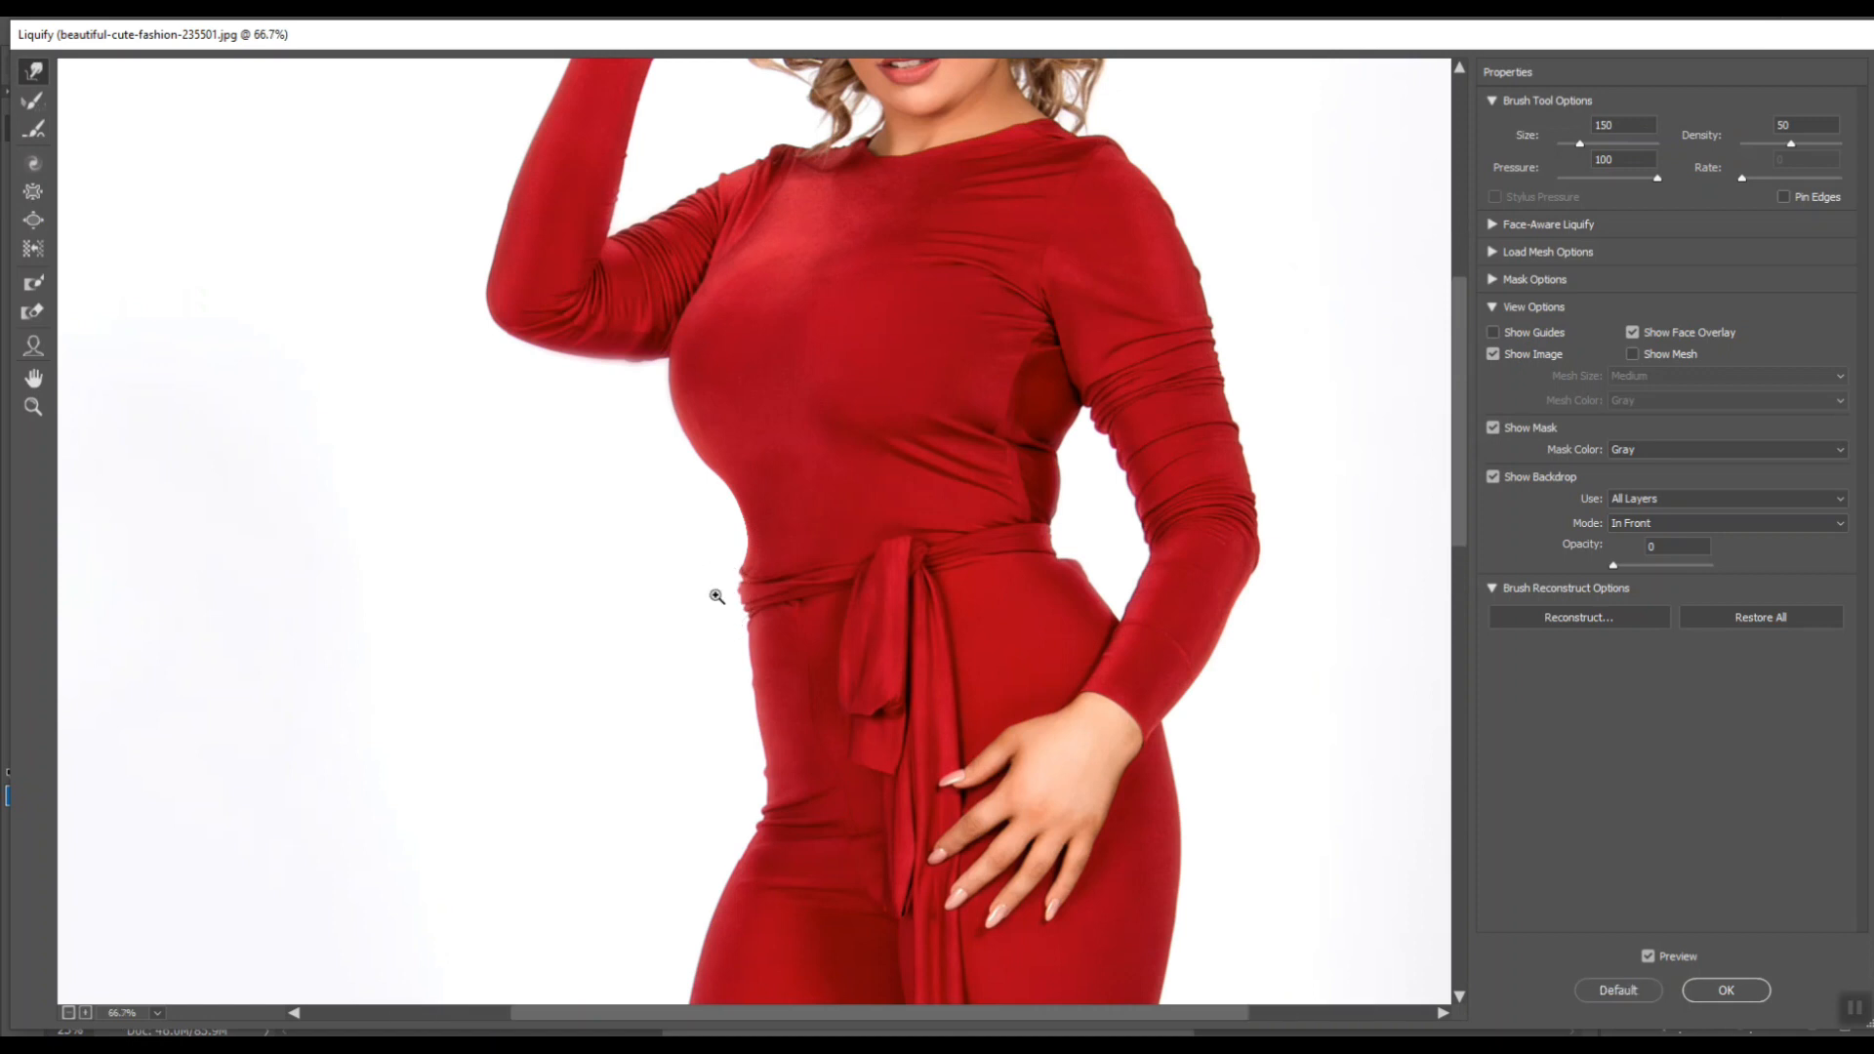
- Push the belt's outer edge inward on the raised-arm side with a size 100 brush to follow the slimmer waist
left_click(714, 588, "ctrl")
key("bracketleft")
key("bracketleft")
key("bracketleft")
key("bracketleft")
key("bracketleft")
key("bracketleft")
key("bracketleft")
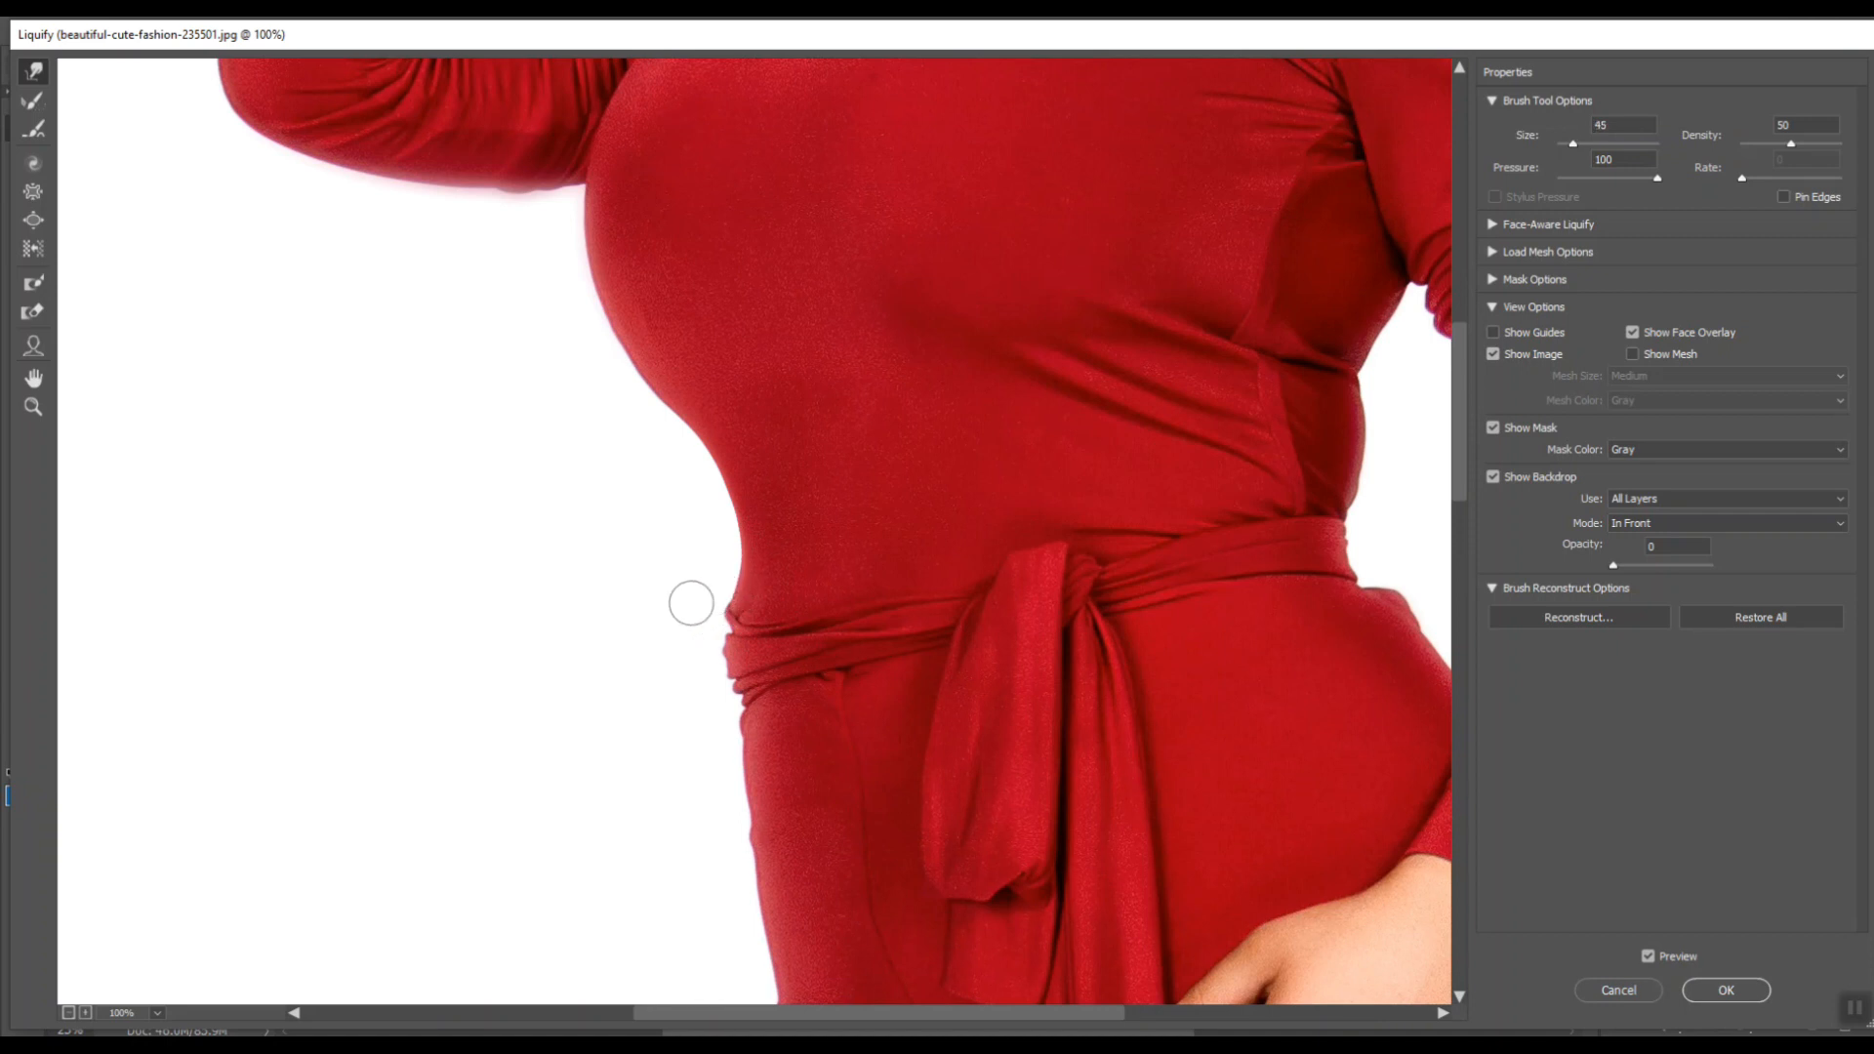
key("bracketright")
key("bracketright")
key("bracketright")
key("bracketright")
key("bracketright")
left_click_drag(735, 710, 709, 622)
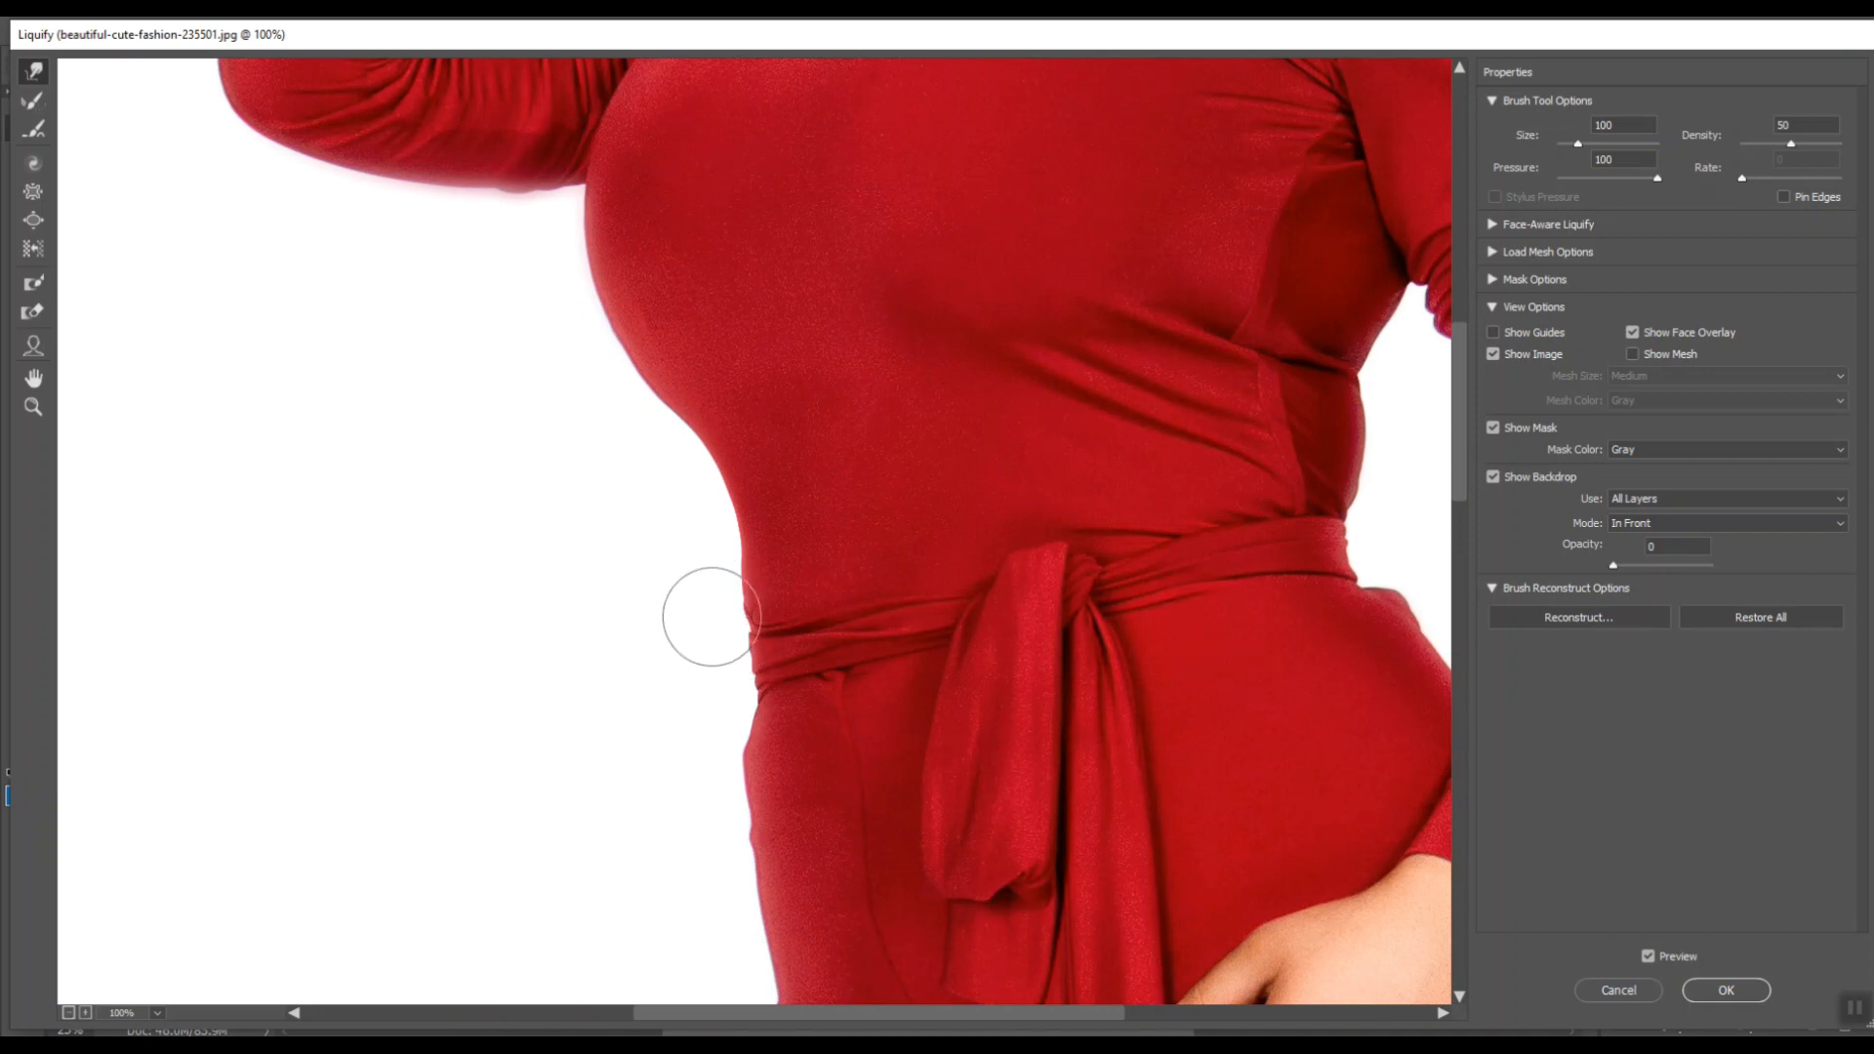
- Push the jumpsuit's edge below the belt inward and even out the contour just above the belt with the size 100 brush
left_click(685, 664, "alt")
left_click(699, 681, "alt")
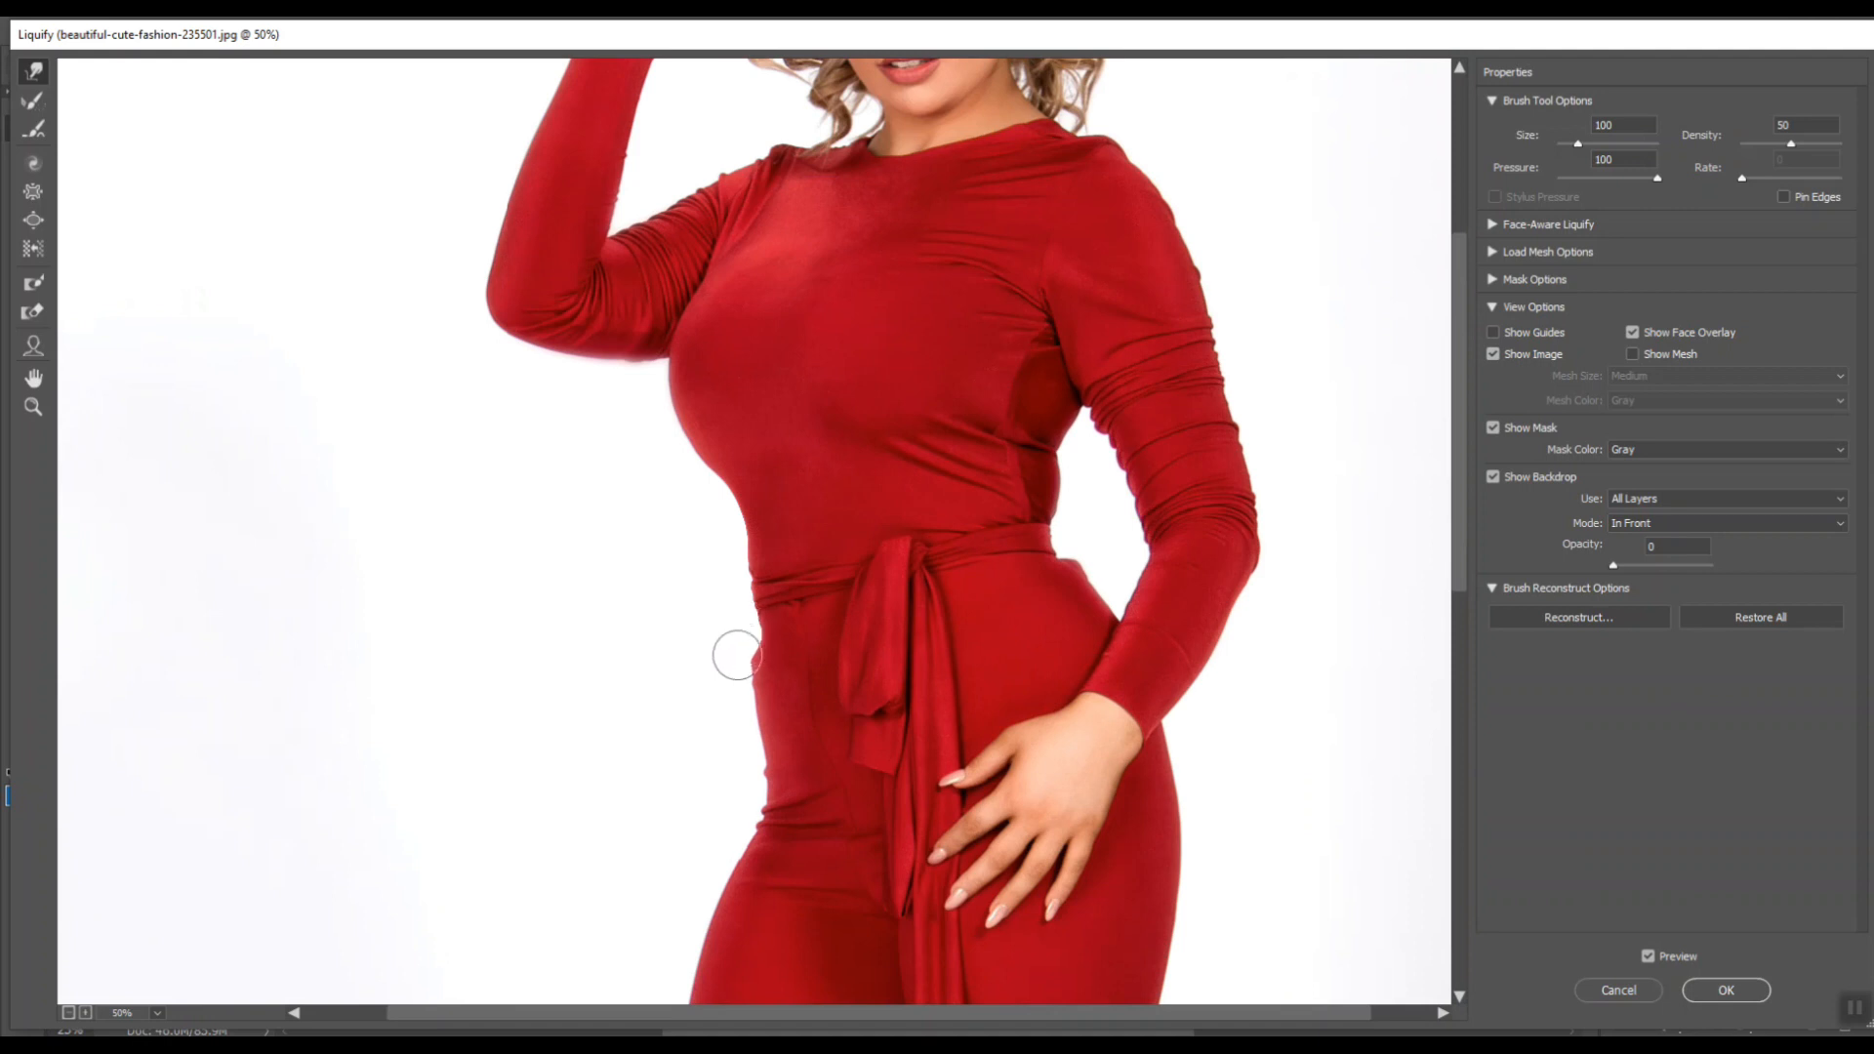
mouse_move(743, 719)
left_mouse_down()
mouse_move(766, 779)
mouse_move(769, 726)
left_mouse_up()
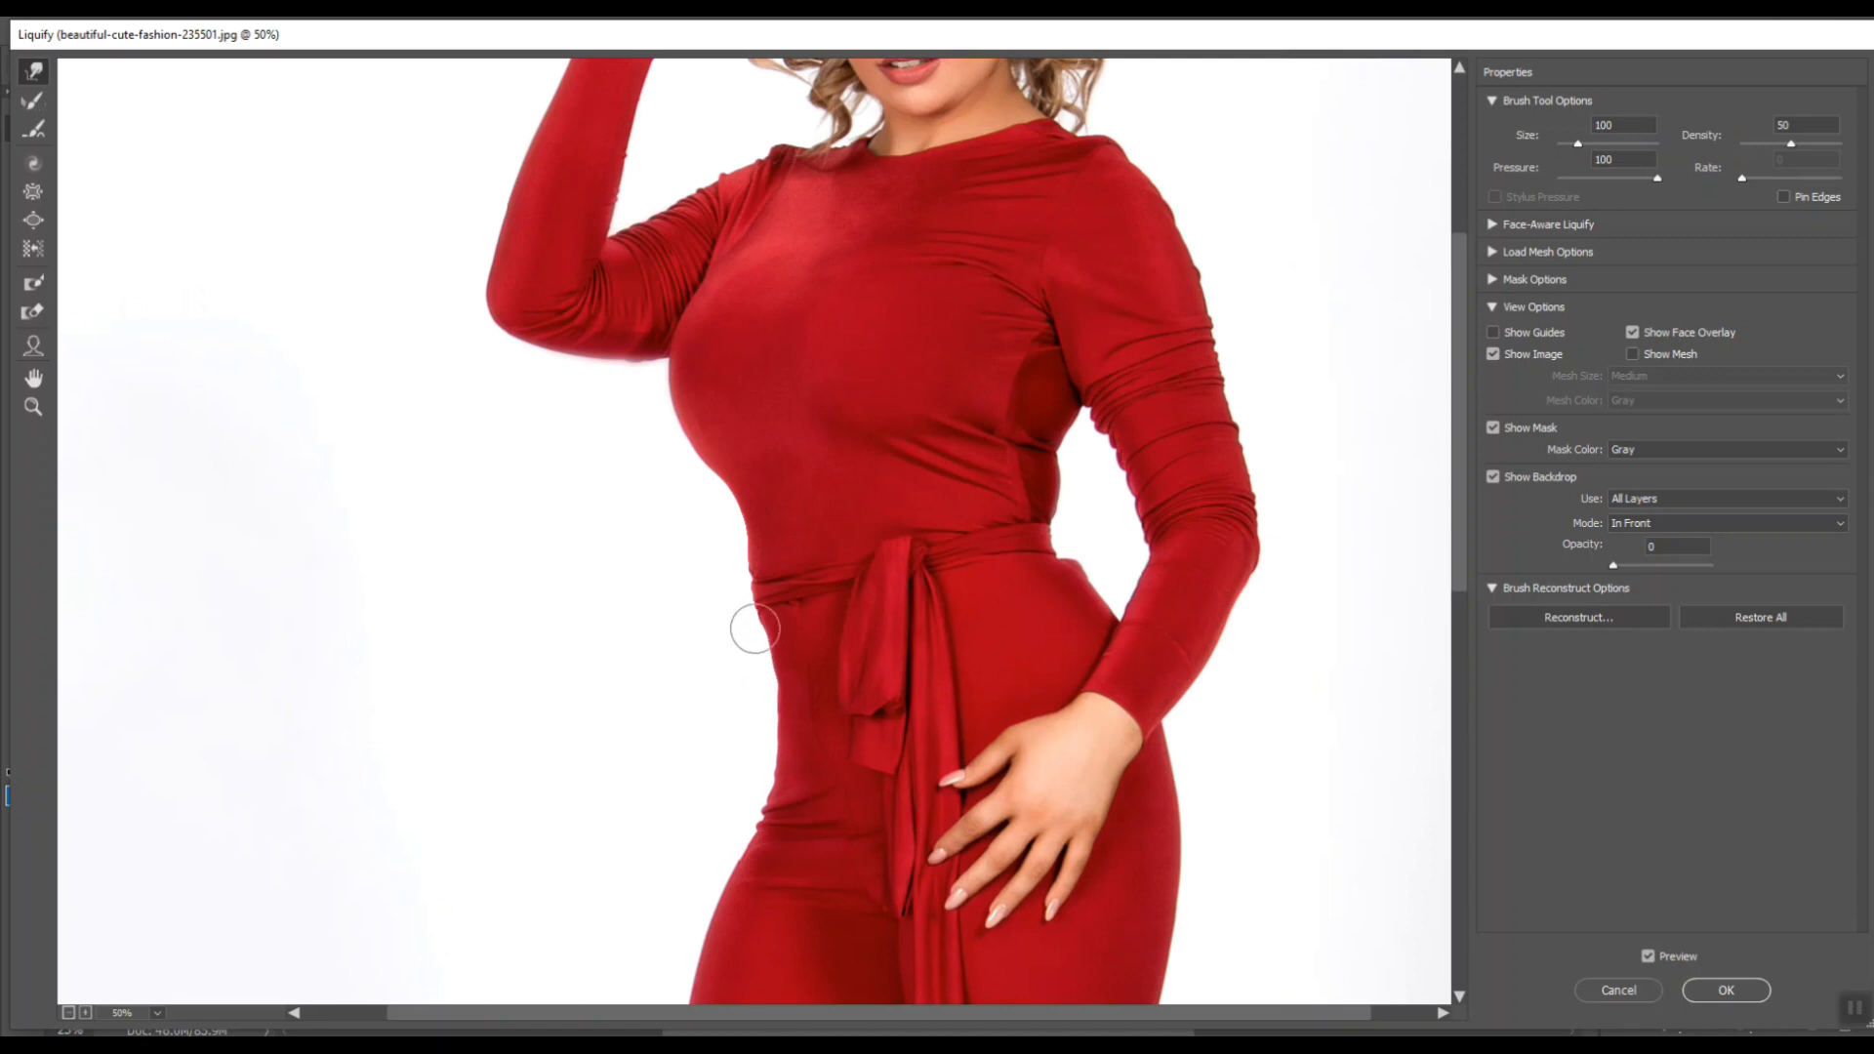
left_click_drag(746, 568, 751, 544)
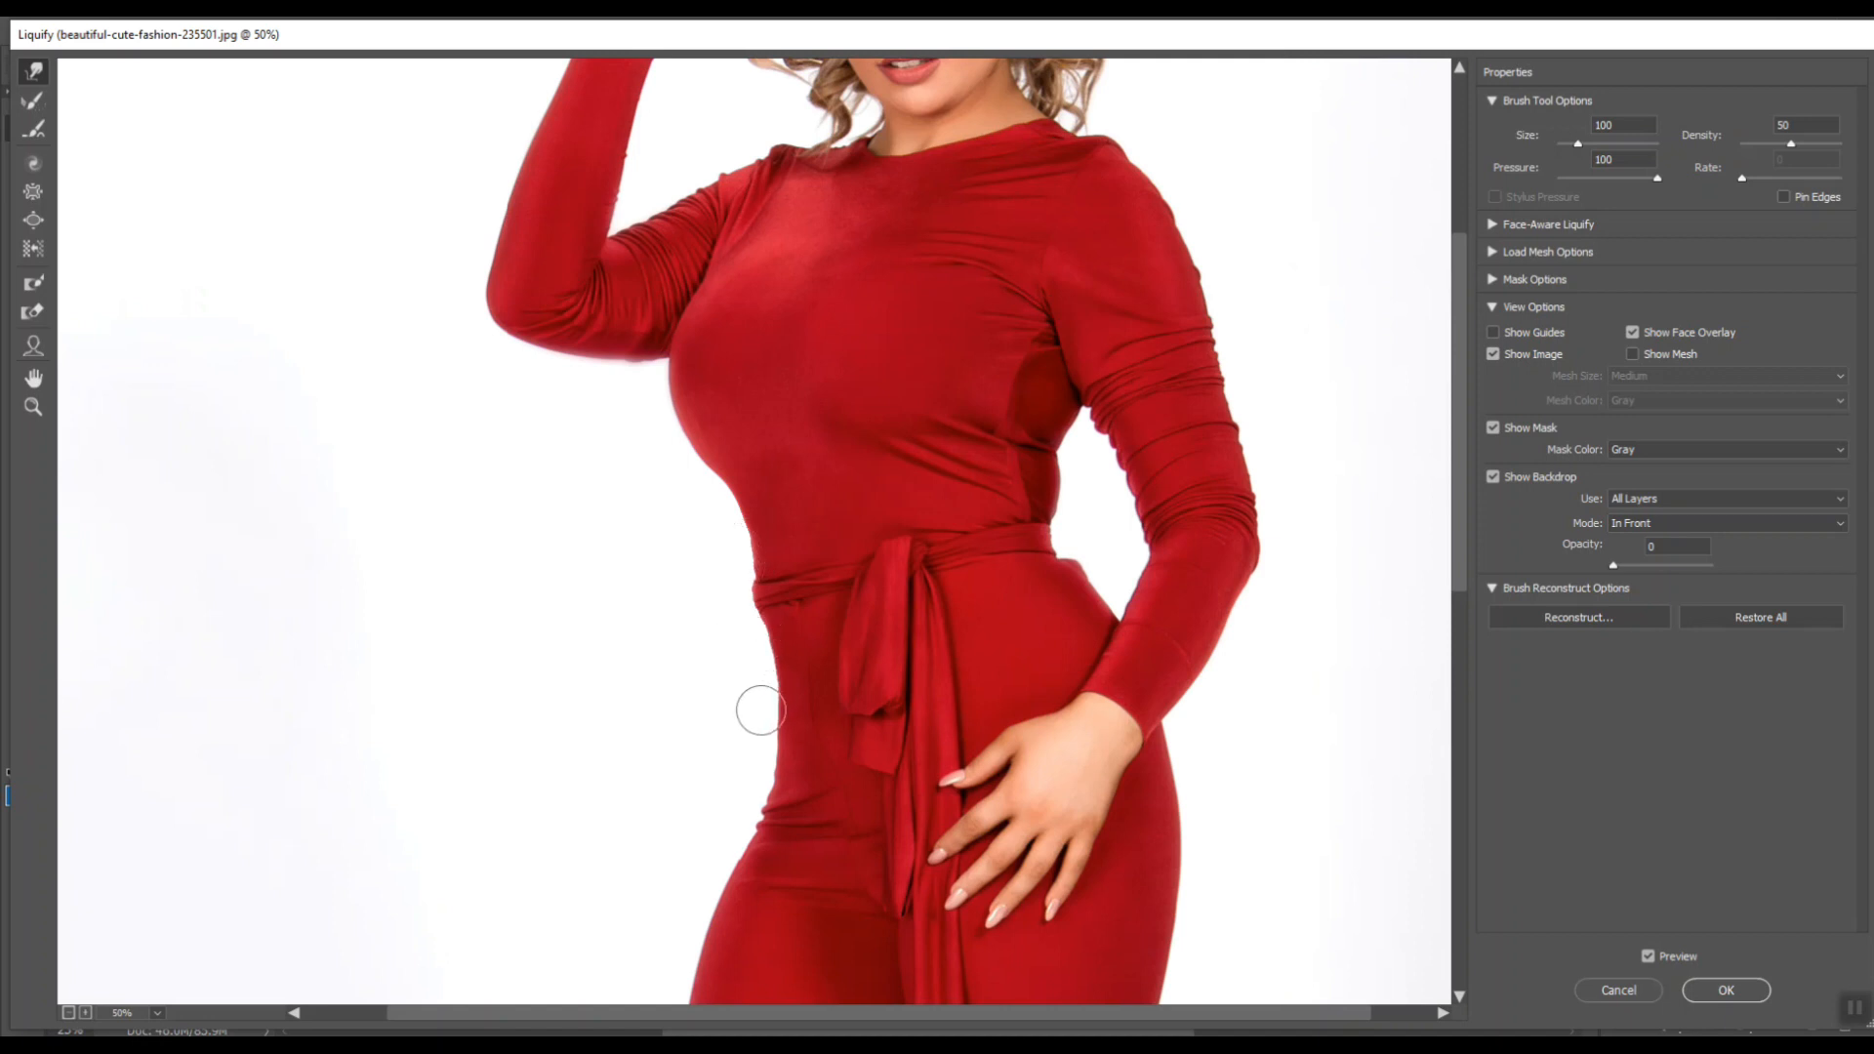
- Refine the contour directly above and below the belt on the raised-arm side at 200% zoom with a size 35 brush
key("ctrl+plus")
key("ctrl+plus")
key("ctrl+plus")
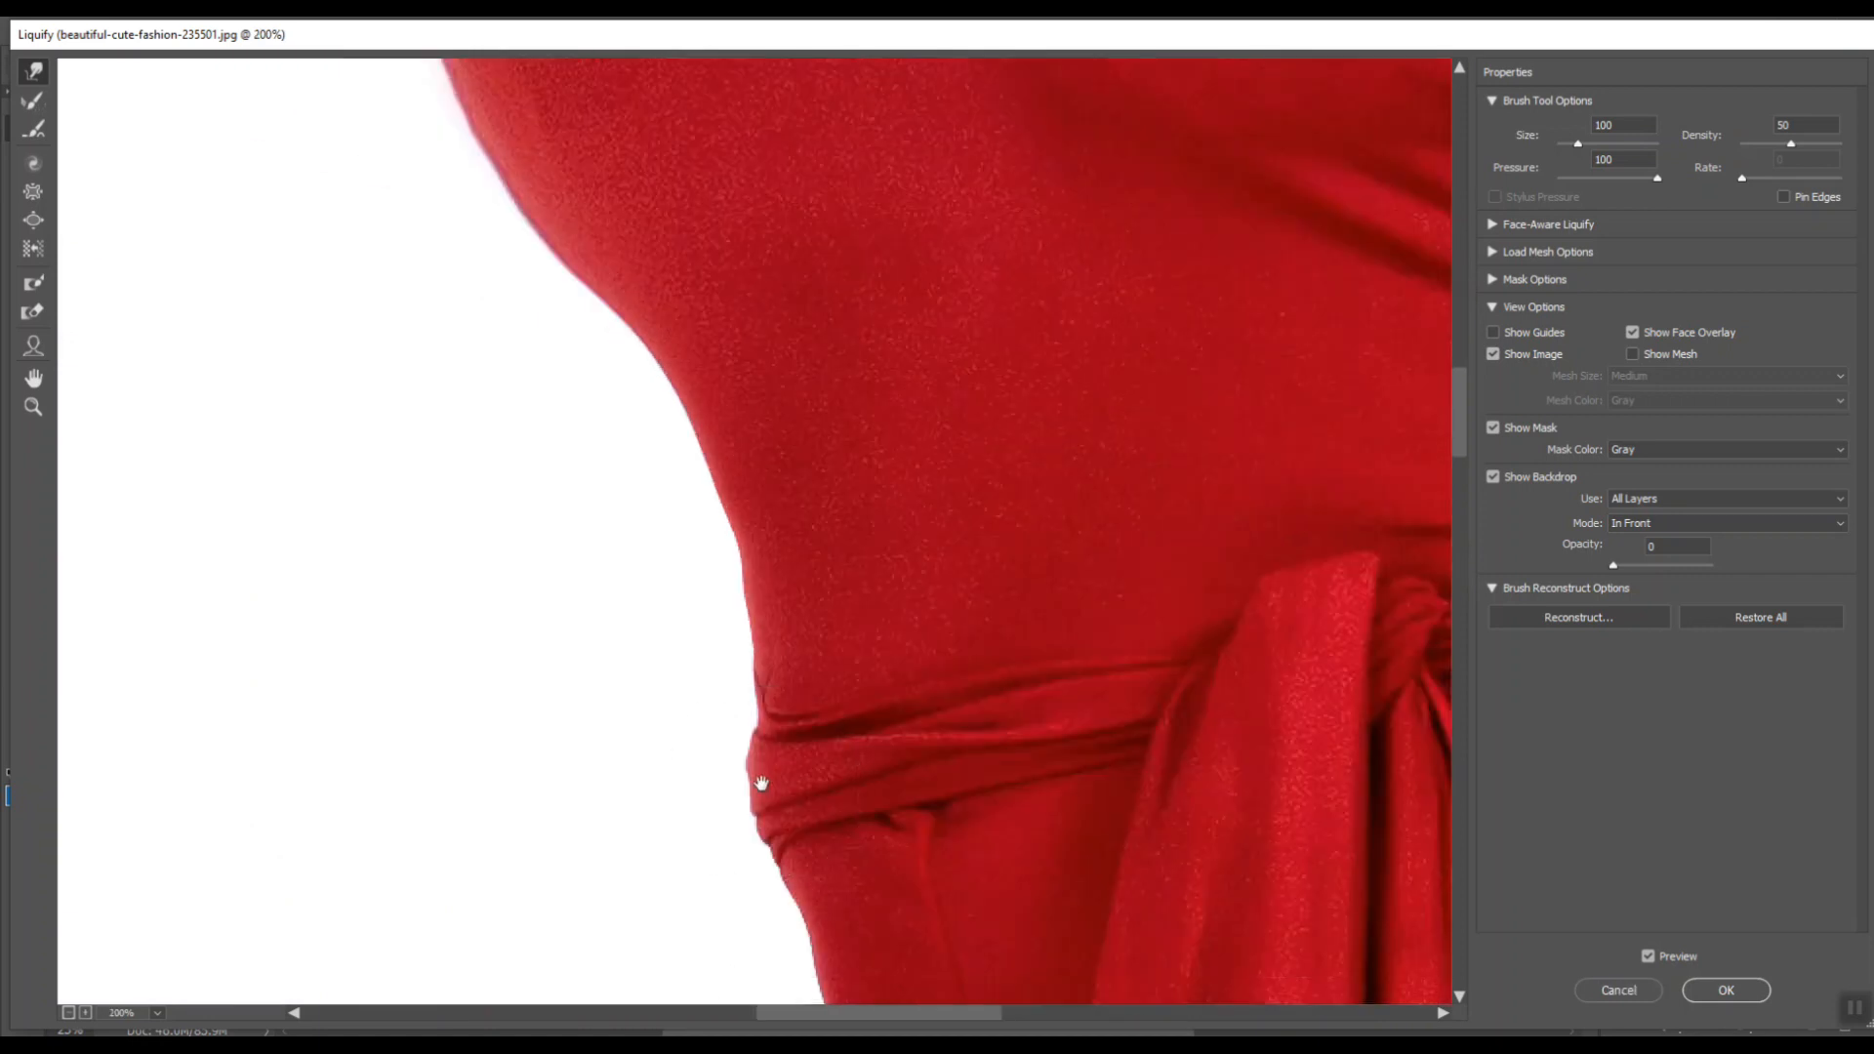
left_click_drag(762, 784, 734, 610)
key("bracketleft")
key("bracketleft")
key("bracketleft")
key("bracketleft")
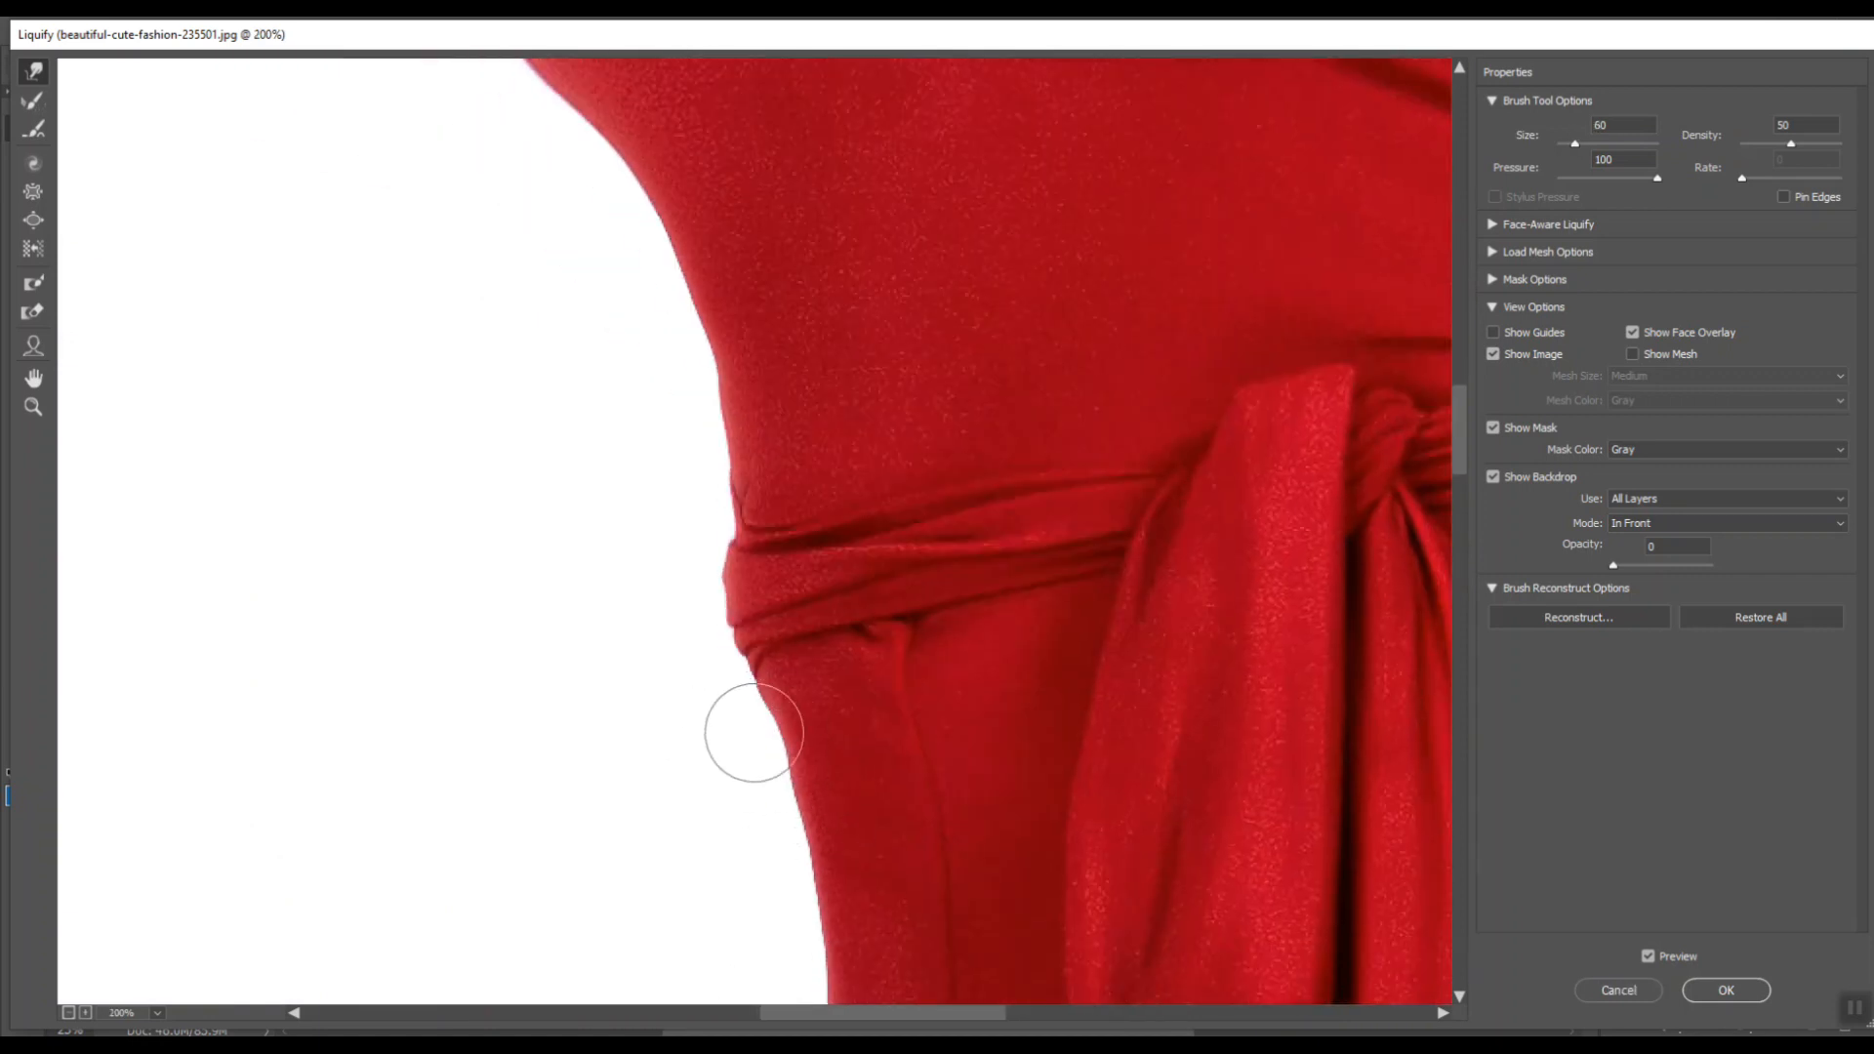
key("bracketleft")
key("bracketleft")
key("bracketleft")
left_click_drag(761, 710, 769, 718)
left_click_drag(719, 513, 723, 477)
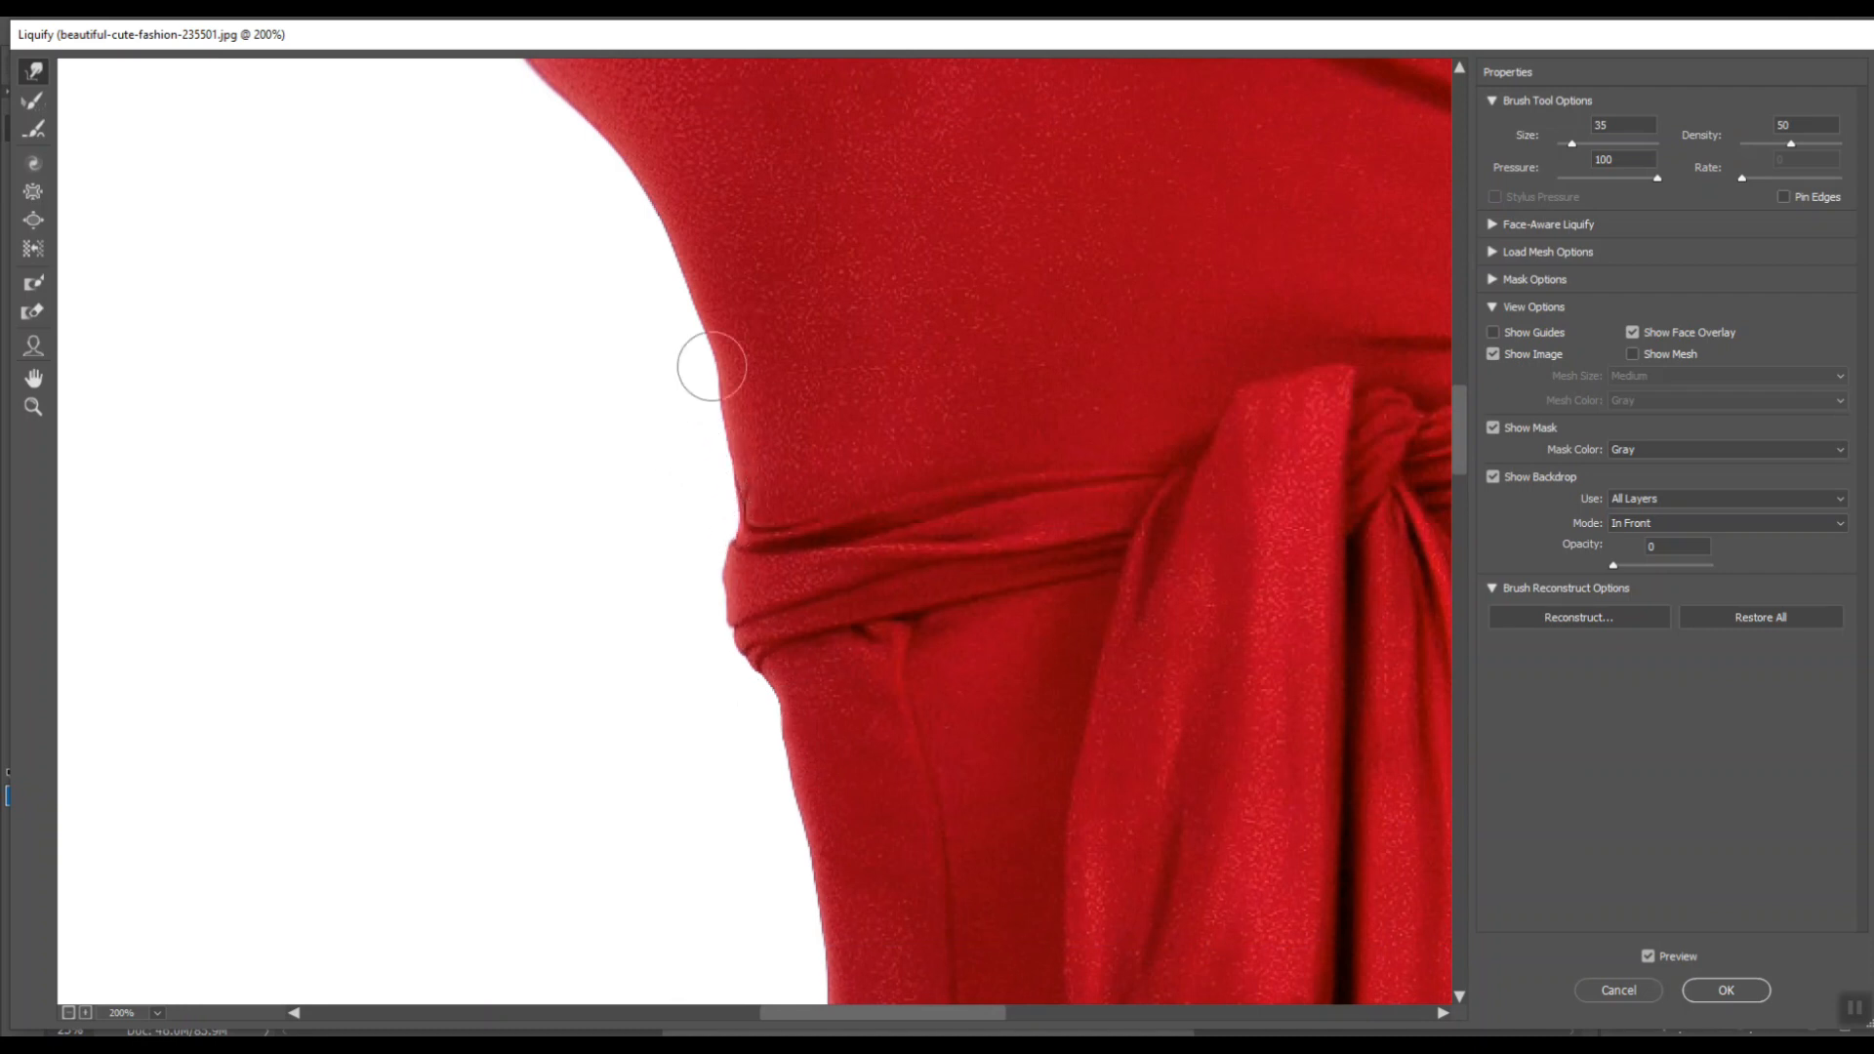
left_click_drag(711, 330, 728, 652)
- Compare the reshaped waist with the original at 50% zoom by fading the backdrop opacity up and back to 0
key("ctrl+minus")
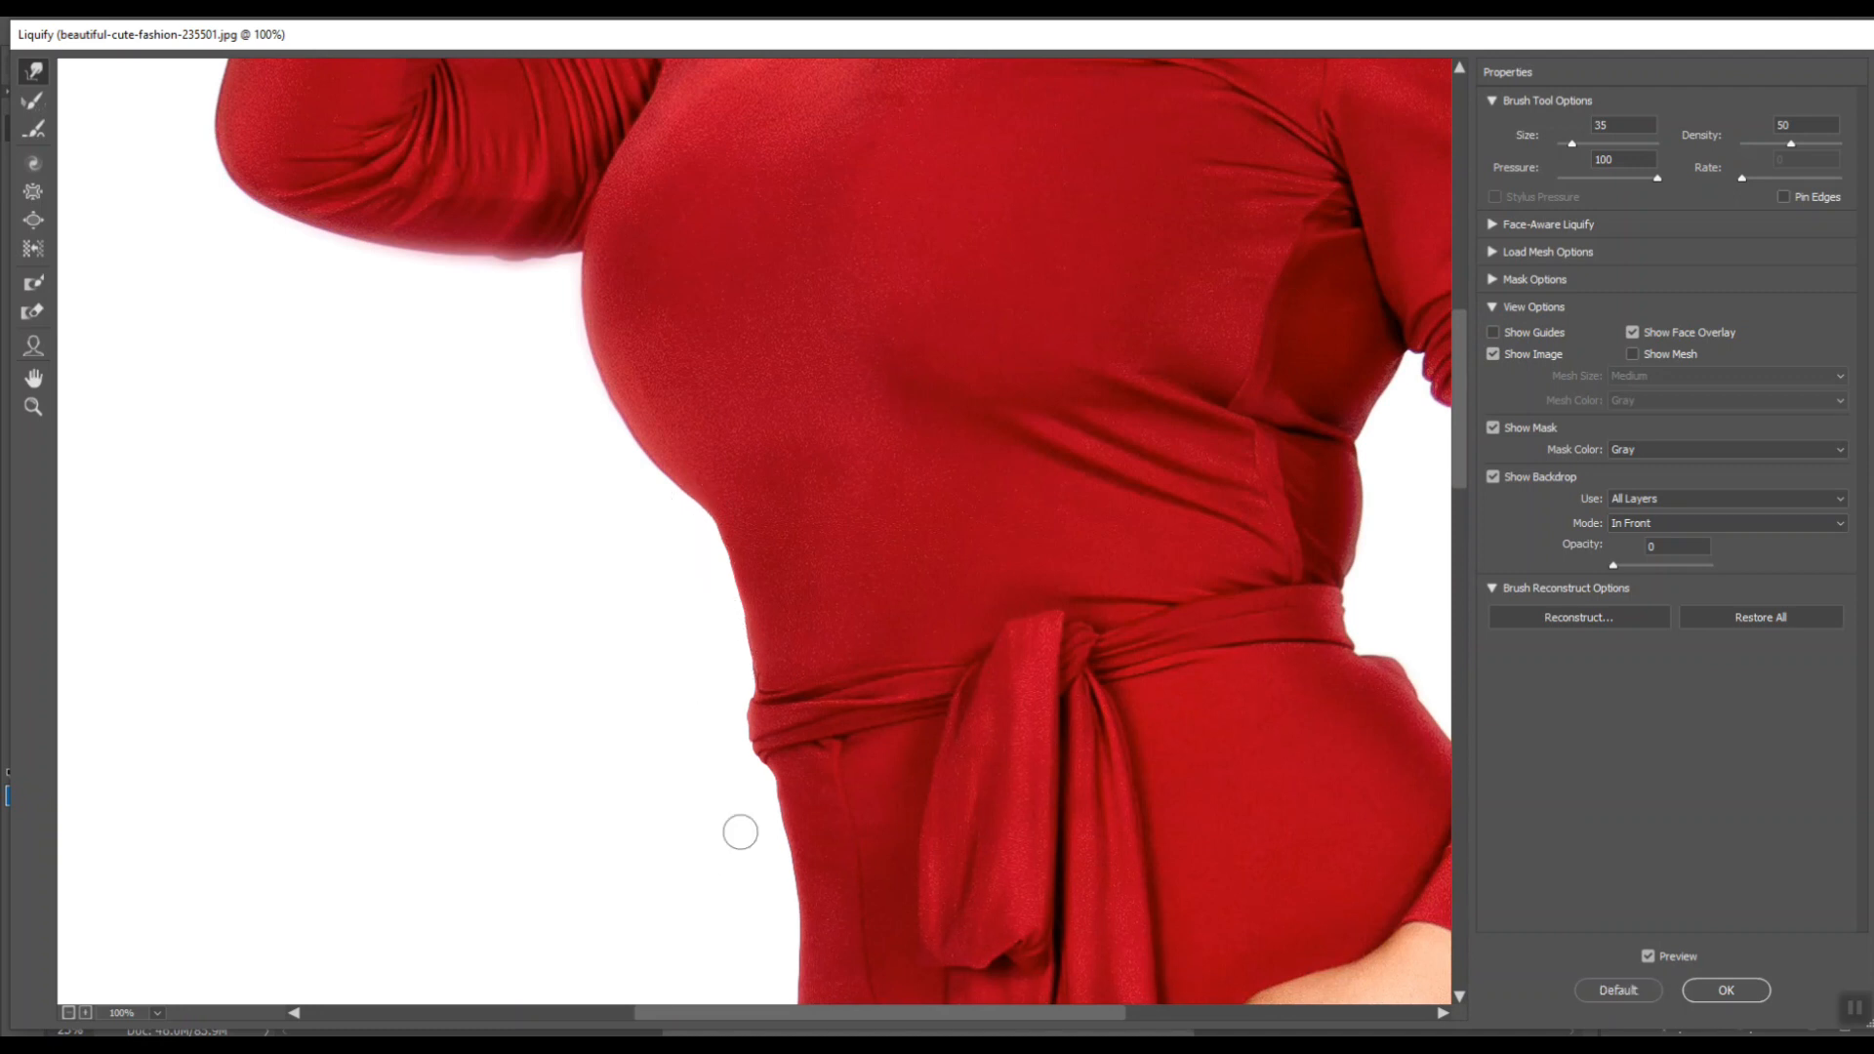
key("ctrl+minus")
key("ctrl+minus")
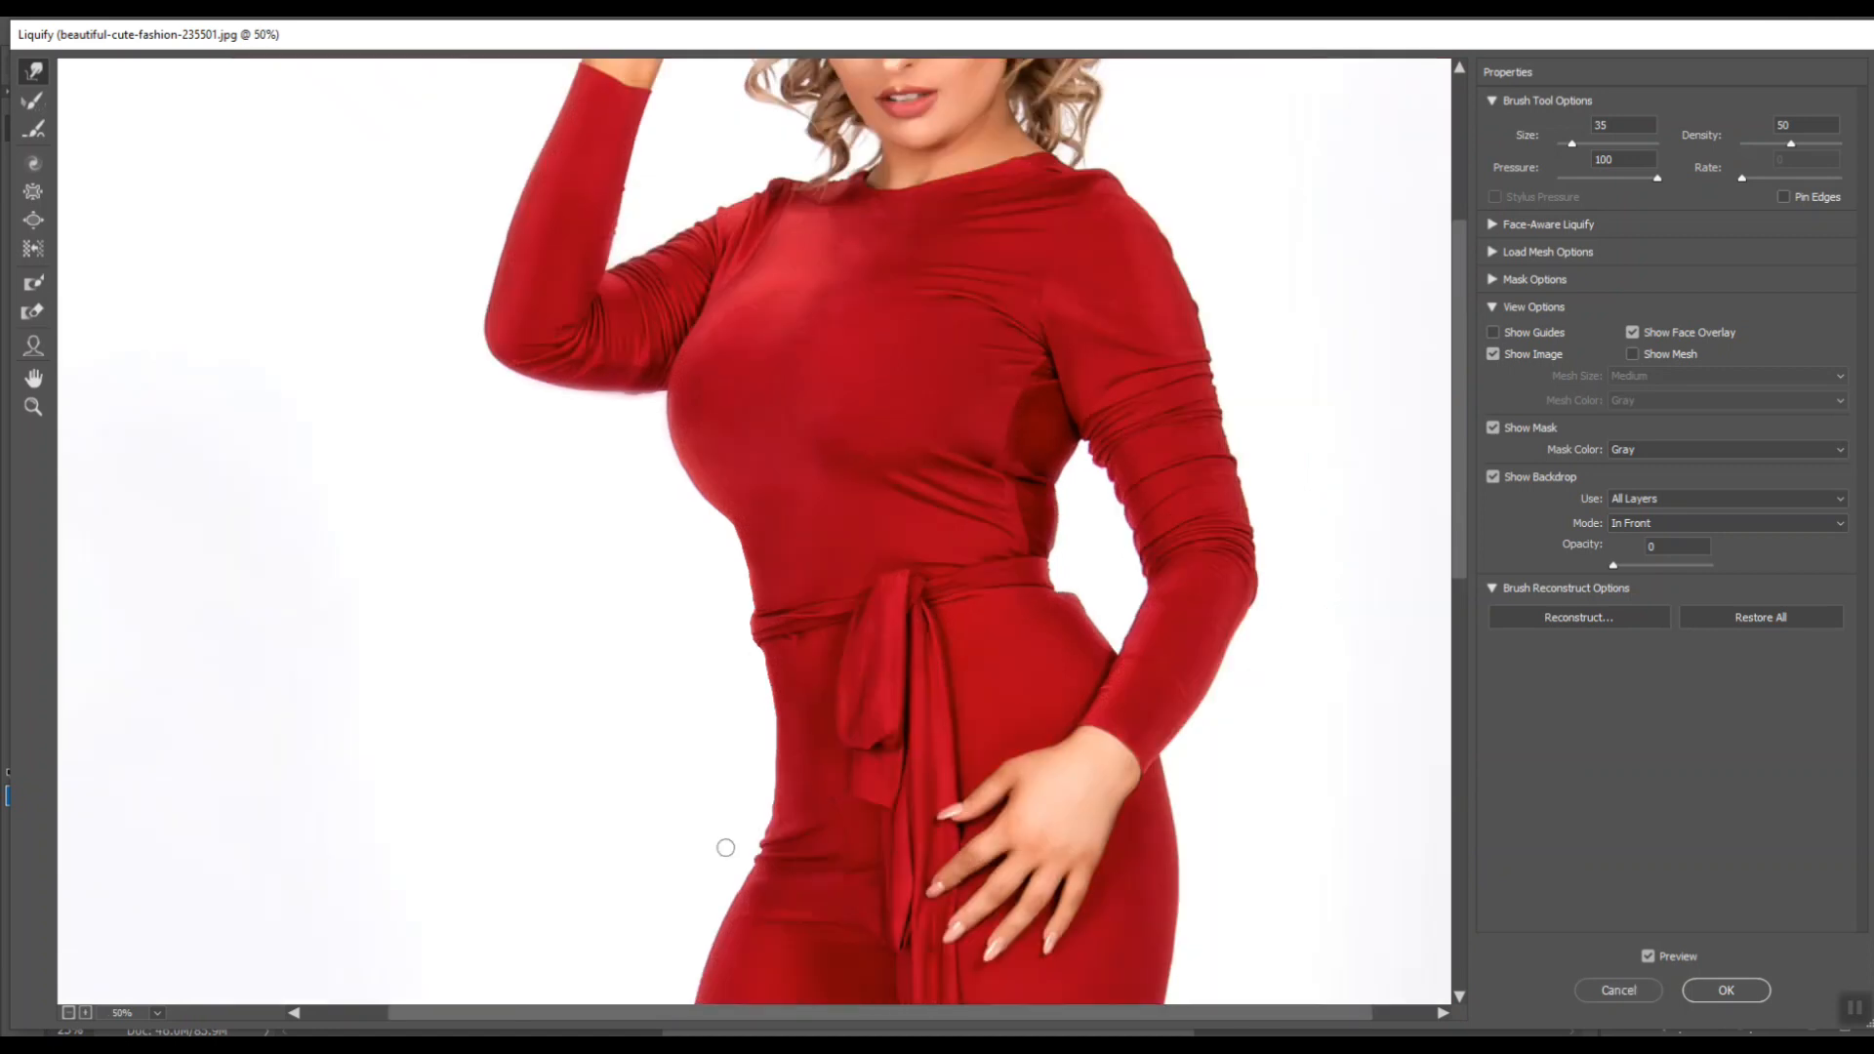
left_click_drag(1614, 567, 1560, 576)
- Slim the waist and smooth the hip bulge below the belt on the side where the hand rests on the hip
key("ctrl+plus")
key("ctrl+plus")
left_click_drag(1200, 530, 739, 522)
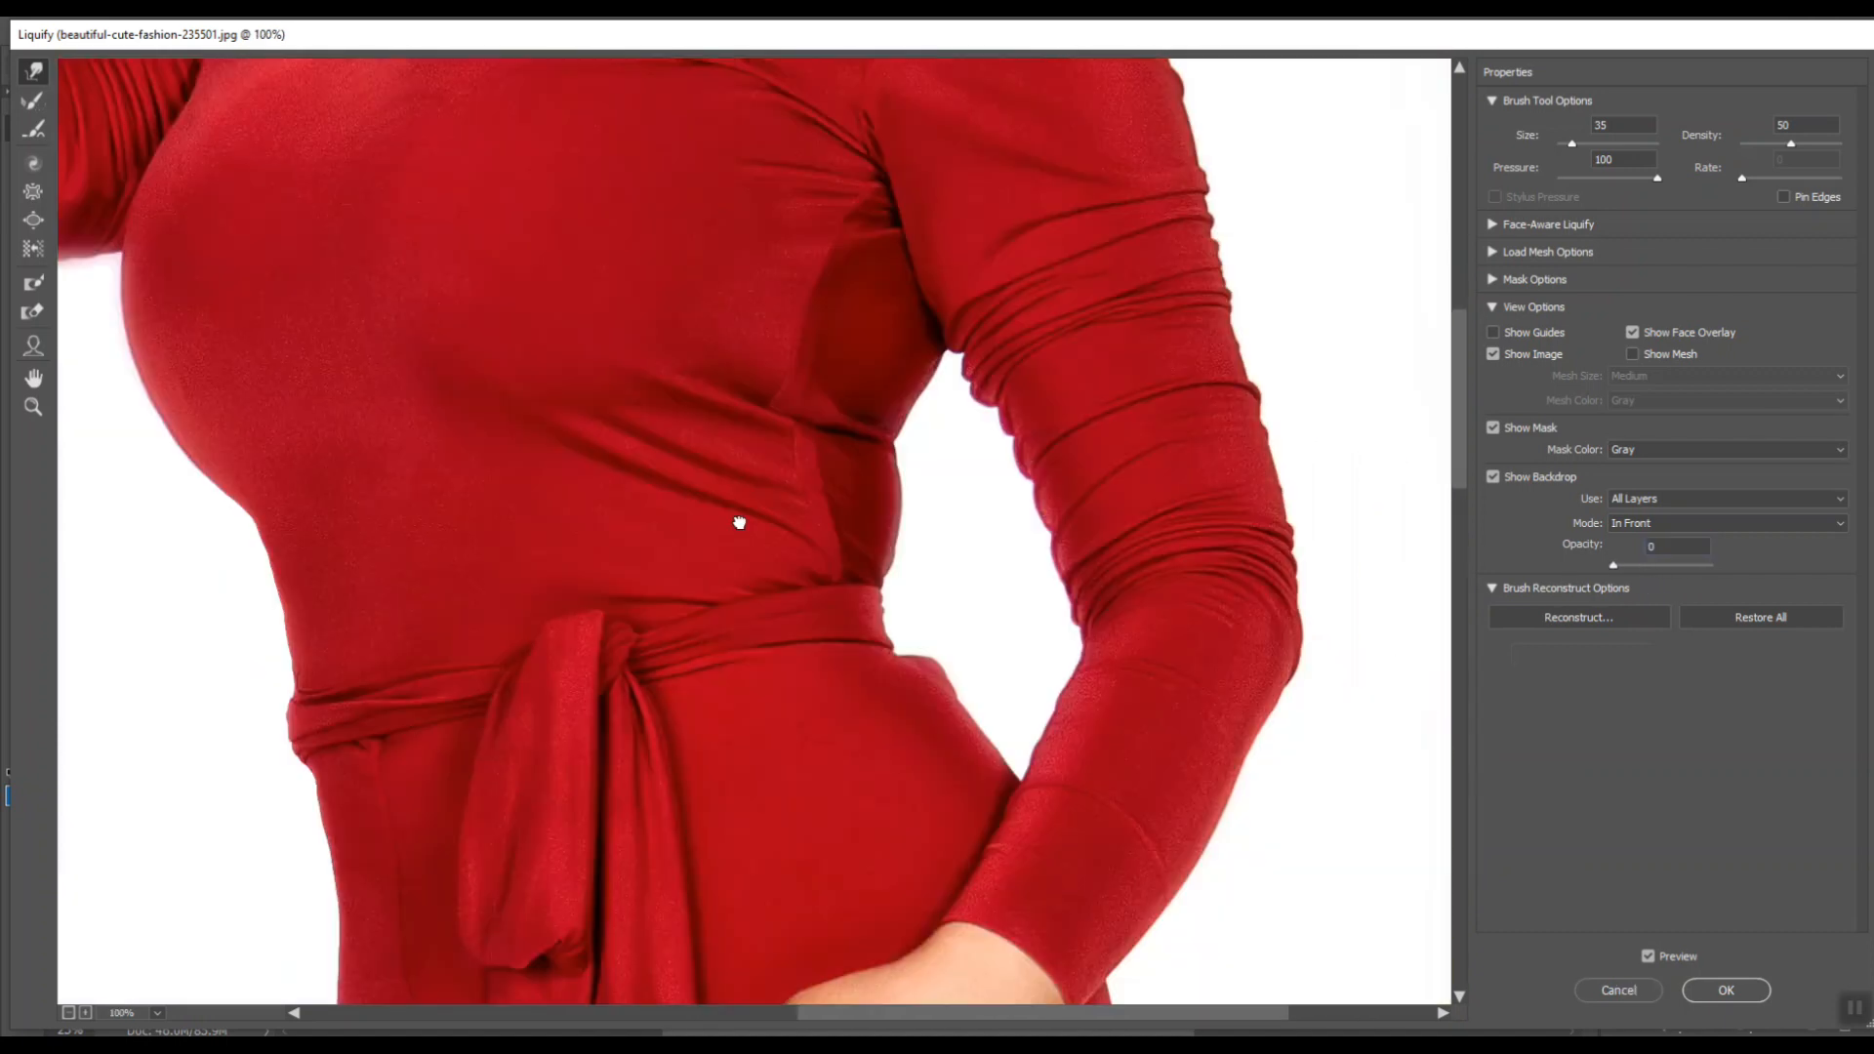
key("bracketright")
key("bracketright")
key("bracketright")
key("bracketright")
mouse_move(921, 552)
left_mouse_down()
mouse_move(903, 517)
mouse_move(916, 467)
mouse_move(912, 531)
mouse_move(983, 650)
mouse_move(963, 636)
mouse_move(934, 667)
mouse_move(995, 705)
mouse_move(913, 653)
mouse_move(989, 708)
left_mouse_up()
key("bracketleft")
key("bracketleft")
key("bracketleft")
key("bracketleft")
- Check both reshaped waist sides against the original at 33.3% zoom by varying the backdrop opacity
key("ctrl+minus")
key("ctrl+minus")
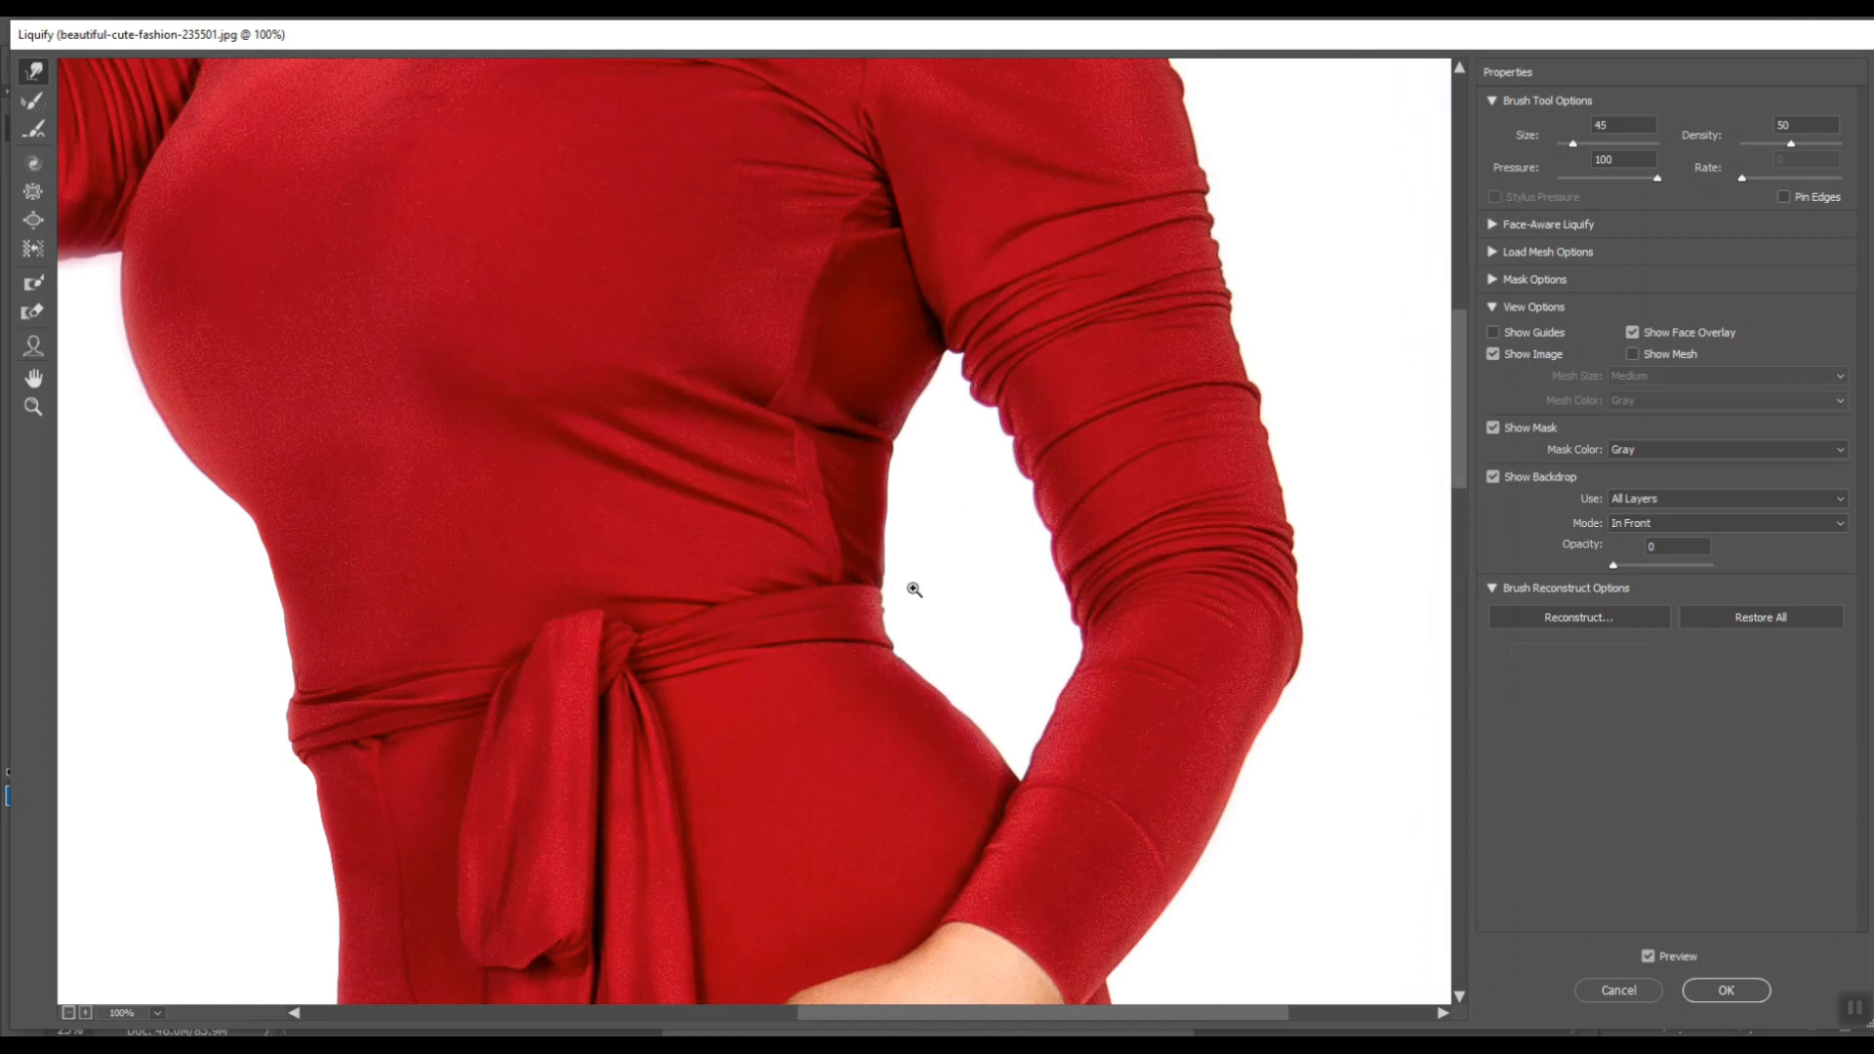
mouse_move(1621, 568)
left_mouse_down()
mouse_move(1696, 576)
mouse_move(1615, 585)
left_mouse_up()
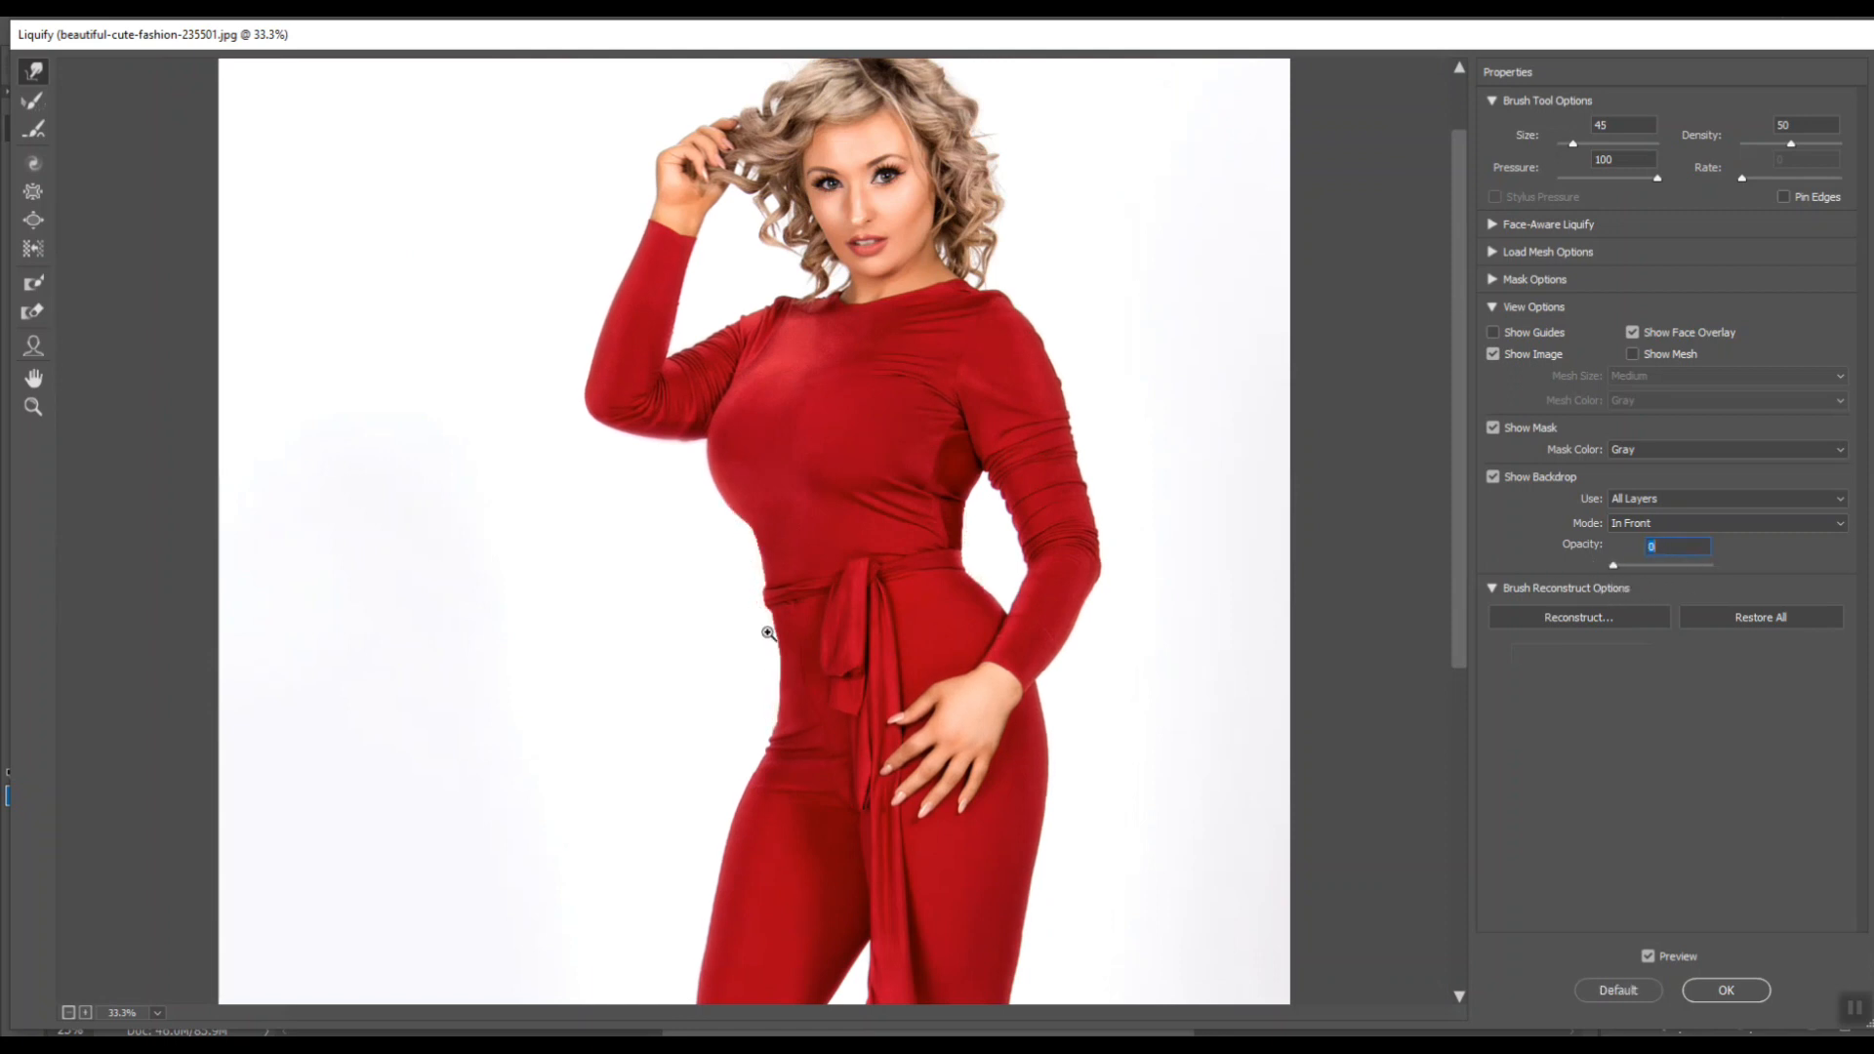
- Reshape the raised-arm side from the belt down toward the hip into a smoother curve with a larger warp brush
key("ctrl+plus")
key("ctrl+plus")
left_click_drag(777, 760, 737, 659)
key("bracketright")
key("bracketright")
key("bracketright")
key("bracketright")
left_click_drag(745, 694, 774, 944)
left_click_drag(710, 554, 719, 587)
- Touch up the contour above the belt with a size 40 brush and apply the Liquify filter
key("bracketleft")
key("bracketleft")
key("bracketleft")
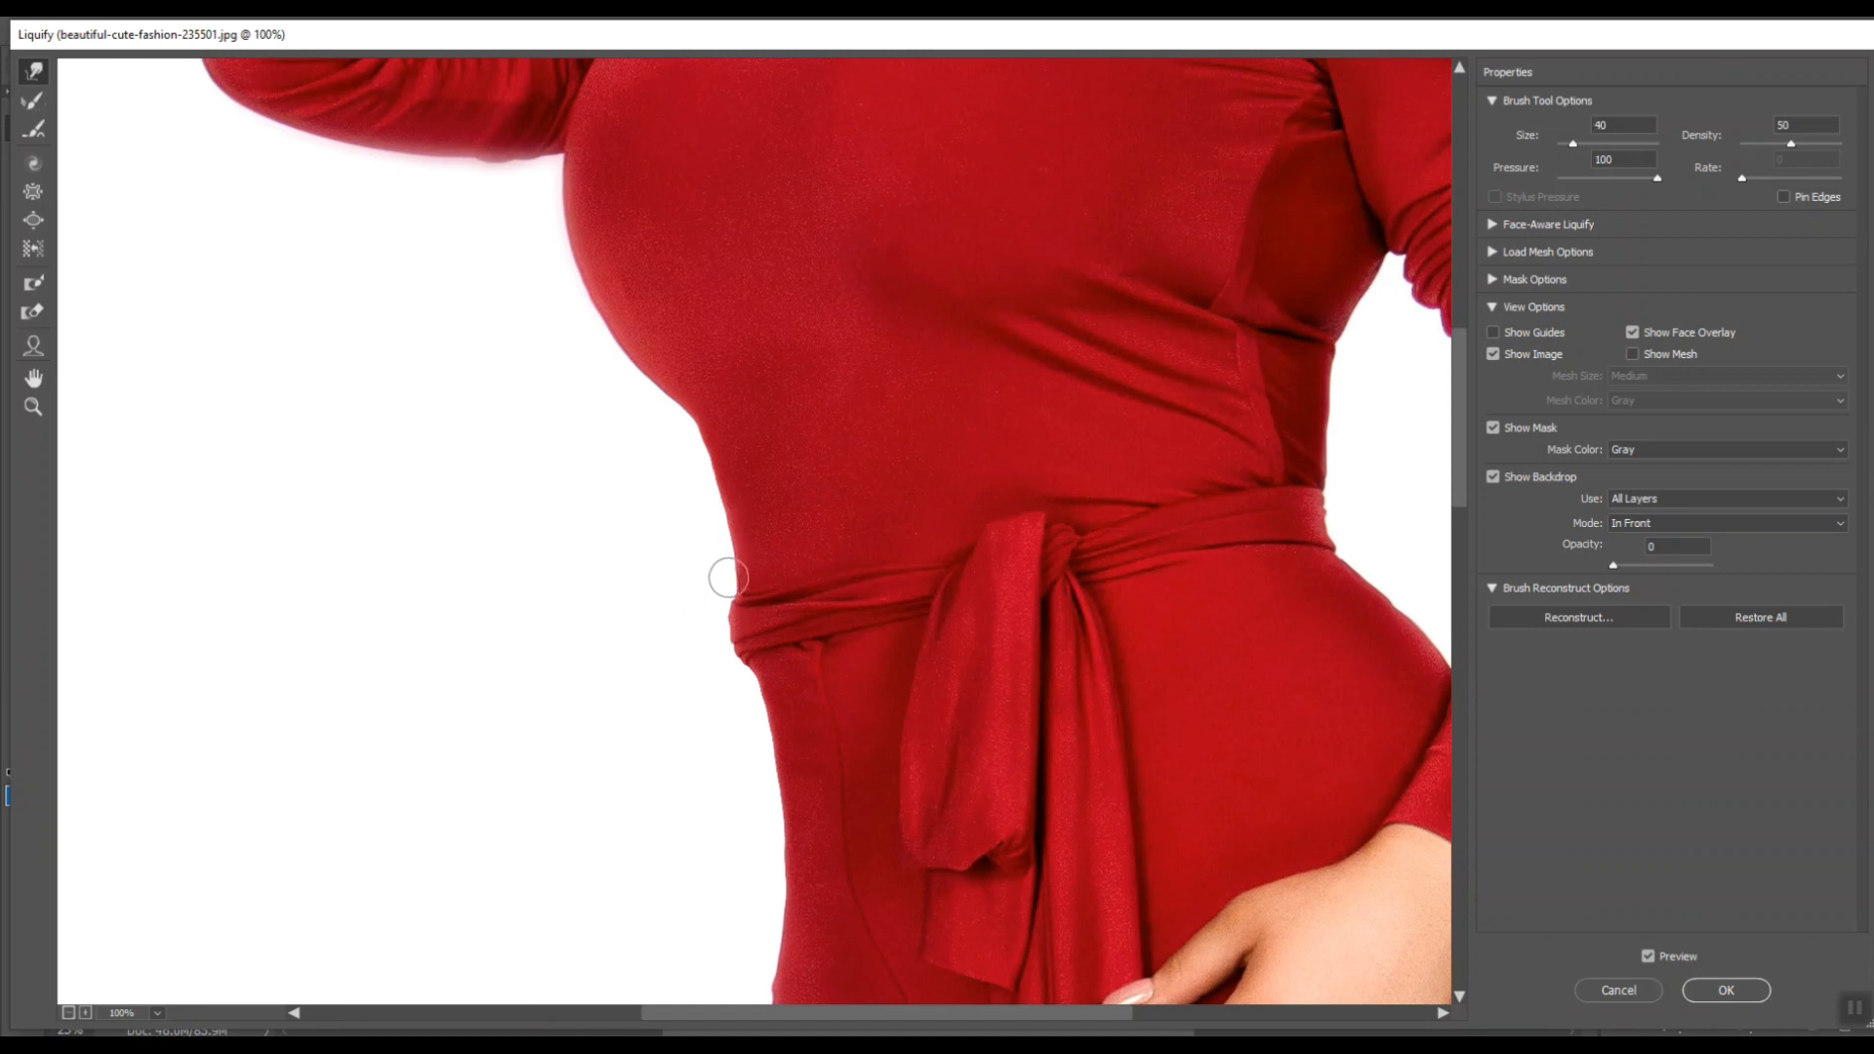
left_click_drag(724, 555, 700, 455)
key("ctrl+0")
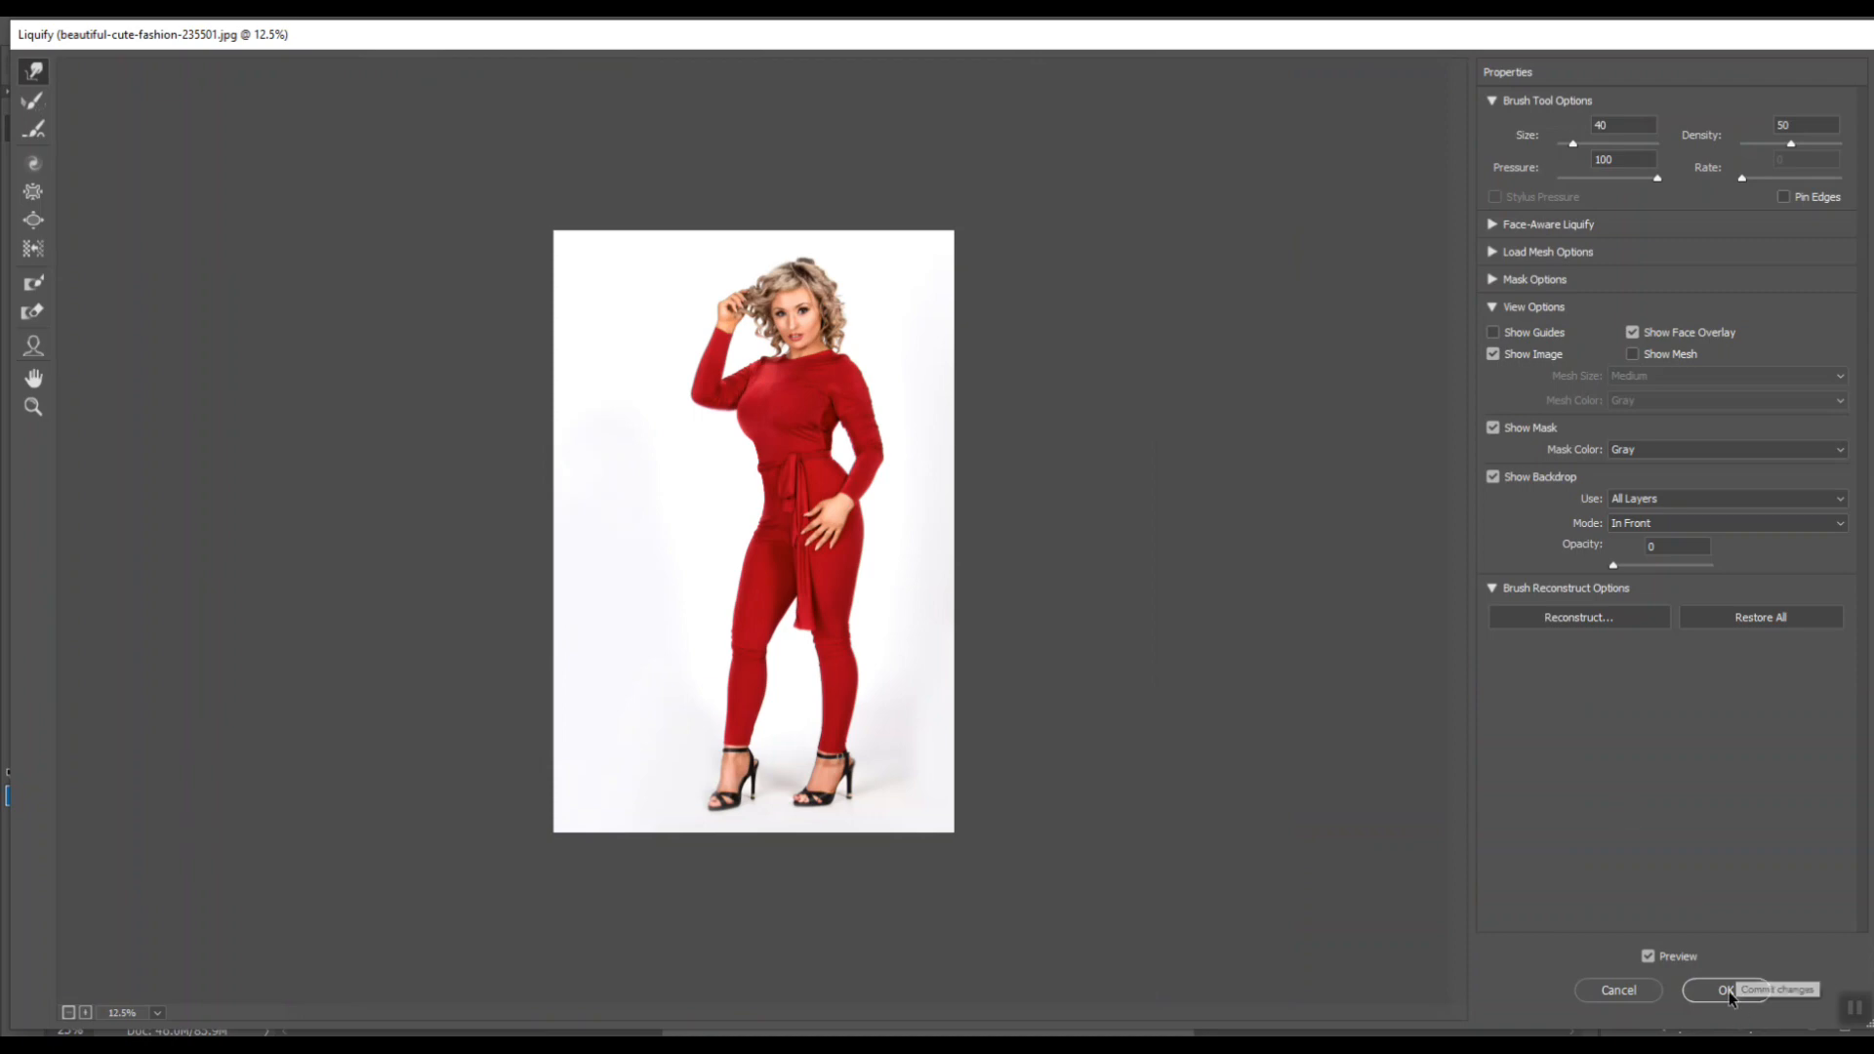
left_click(1727, 991)
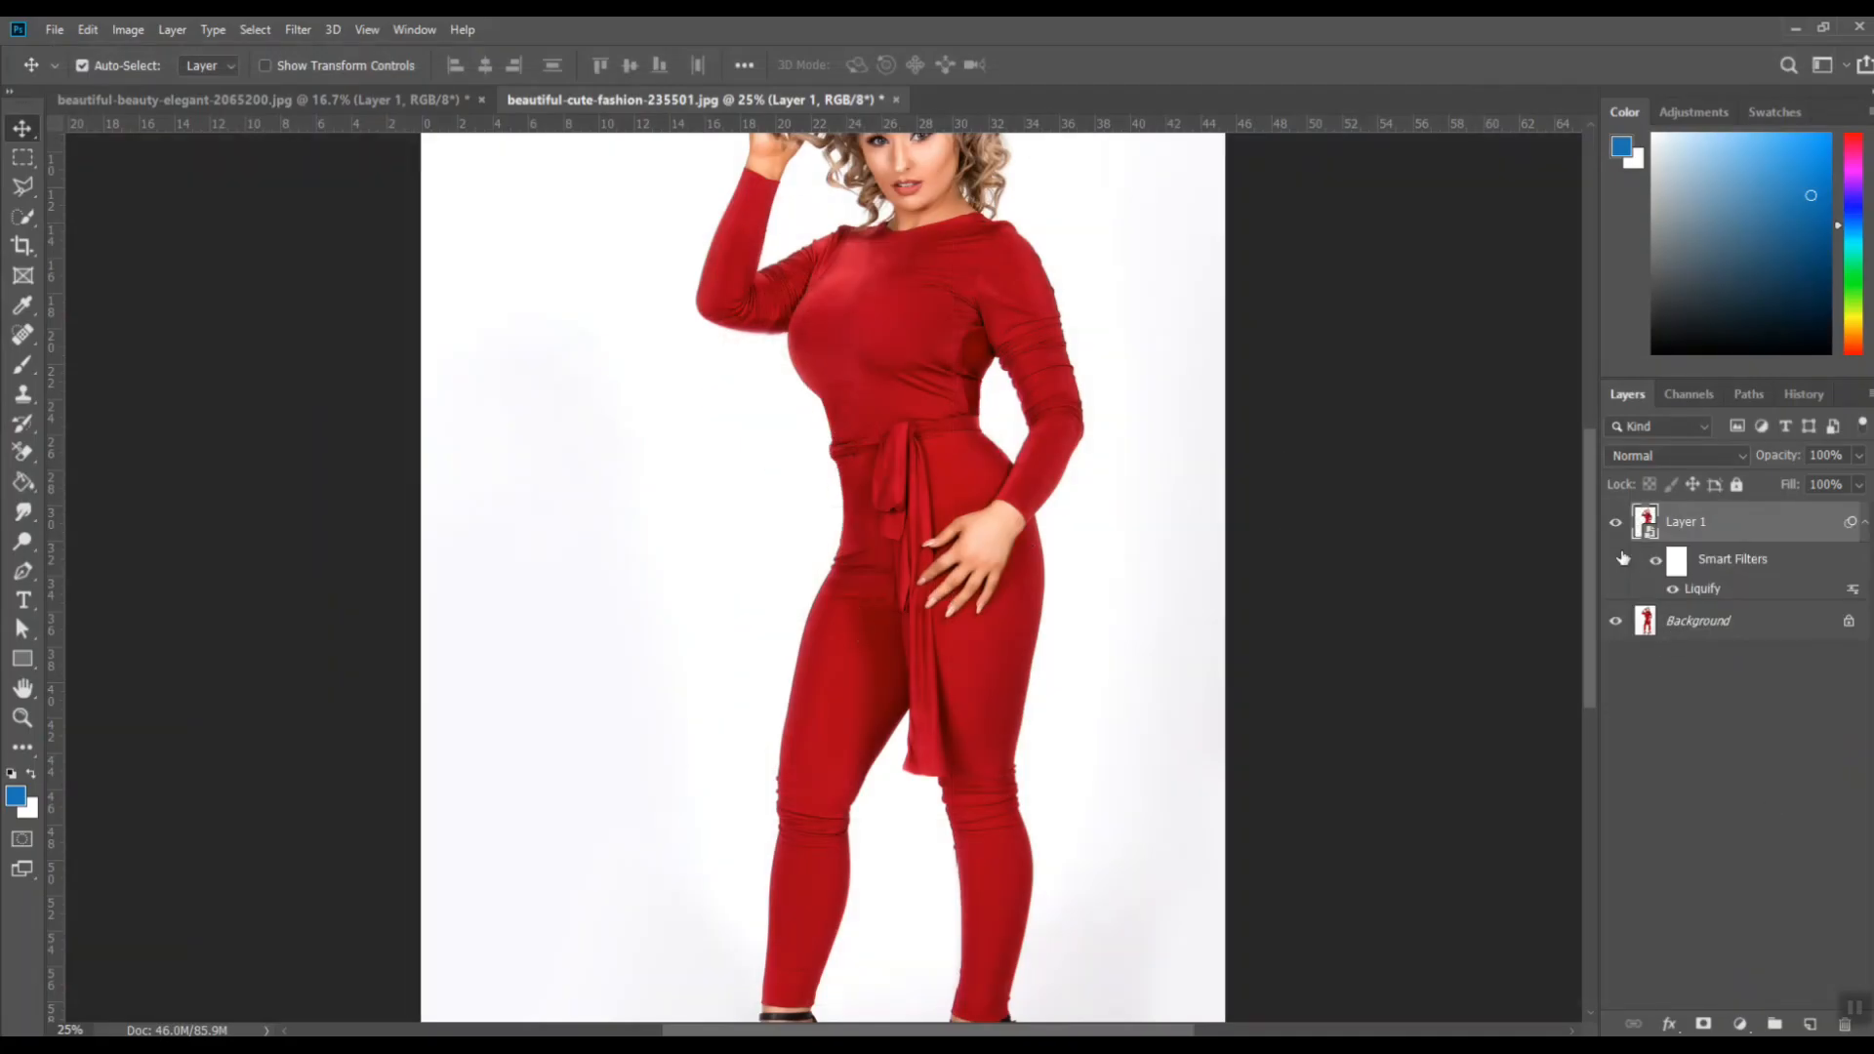
- Compare the red jumpsuit photo before and after the warp by repeatedly toggling Layer 1's visibility
left_click(1616, 530)
left_click(1616, 529)
left_click(1616, 529)
left_click(1617, 529)
left_click(1617, 531)
left_click(1617, 532)
- Reopen Layer 1's Liquify smart filter, set the Revert Reconstruction amount to 66, and apply it
double_click(1705, 587)
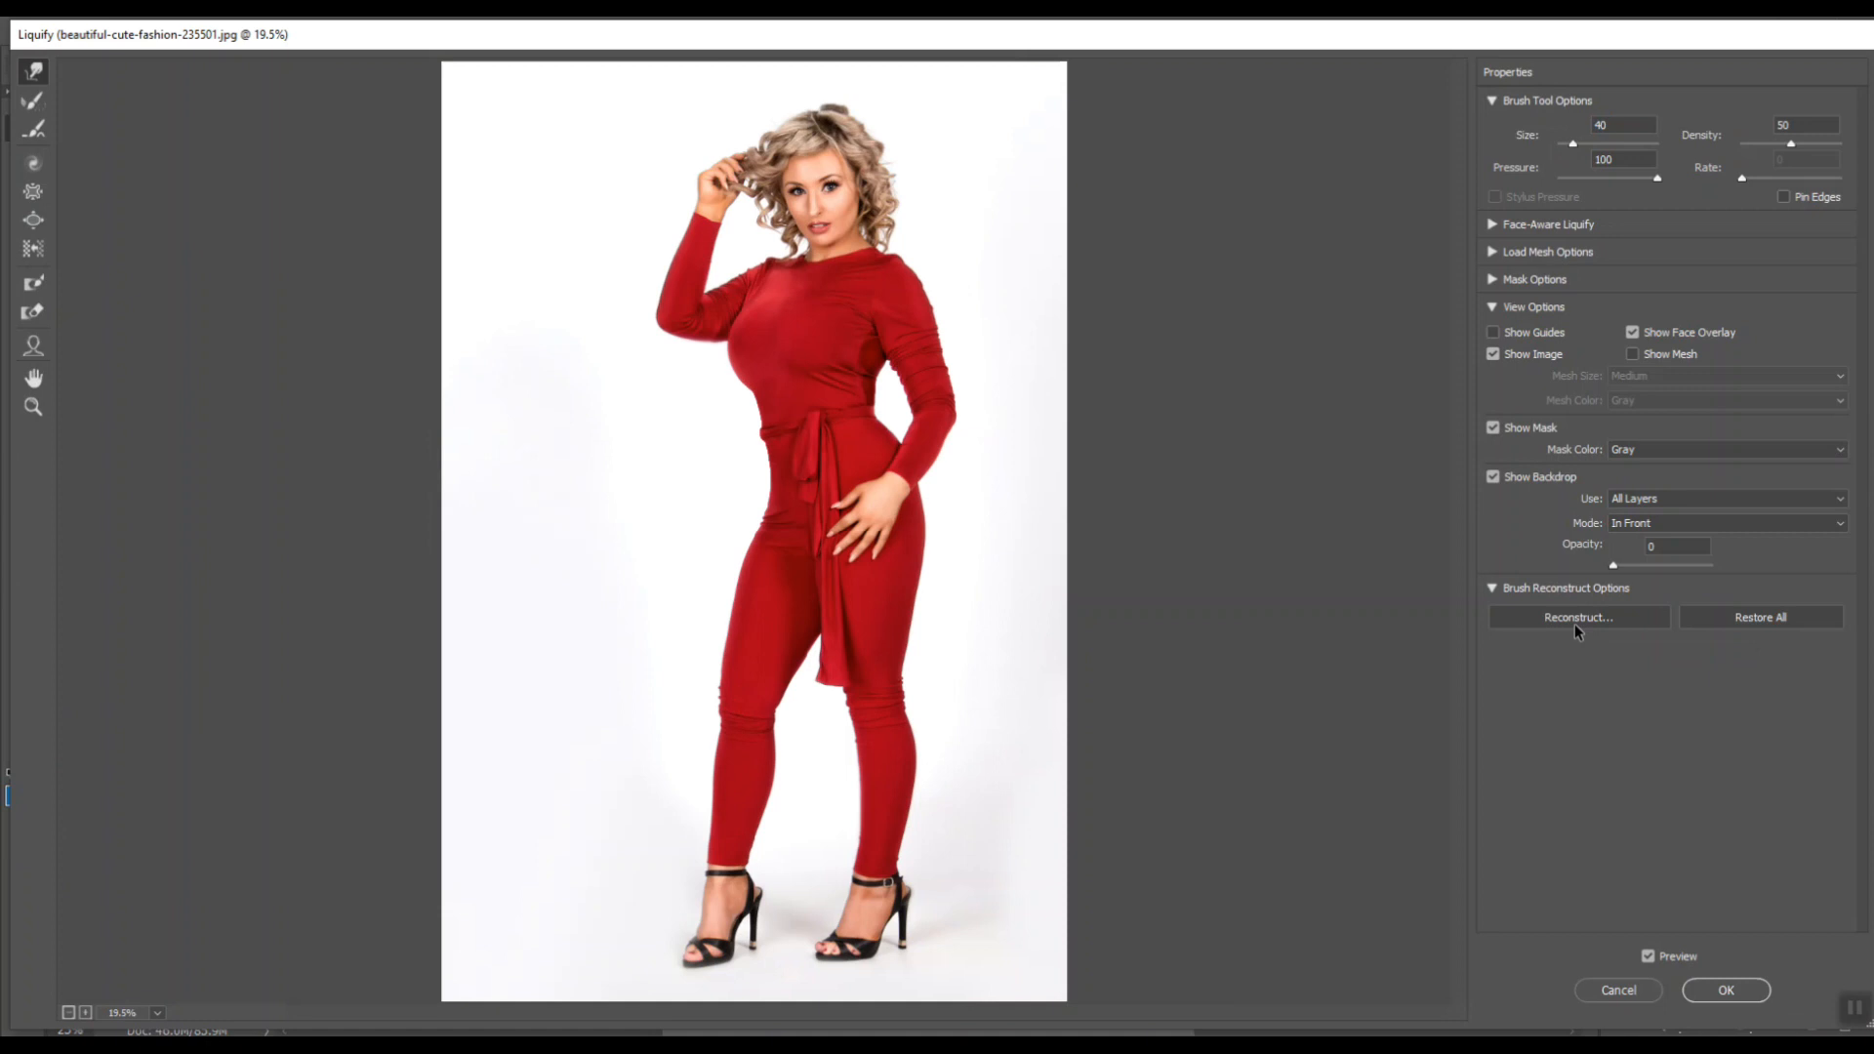
left_click(1573, 624)
left_click_drag(1327, 140, 1271, 178)
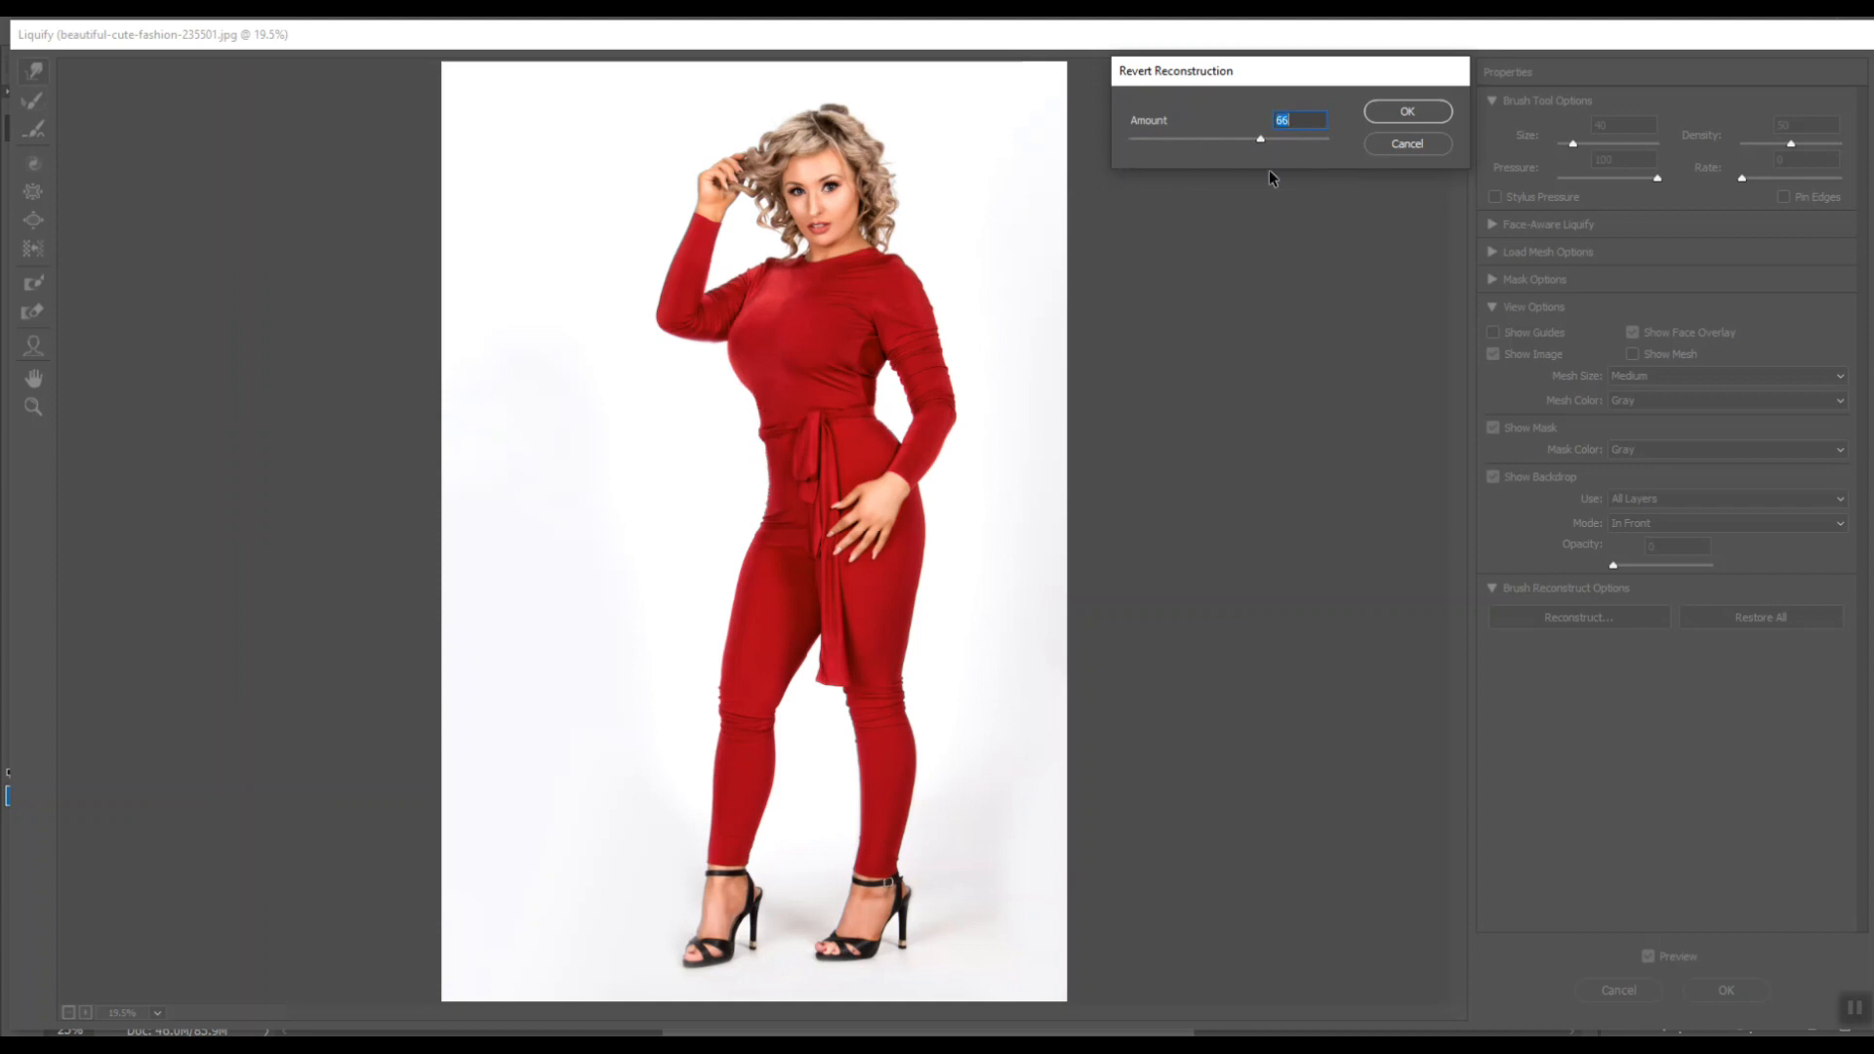
left_click(1411, 116)
left_click(1763, 991)
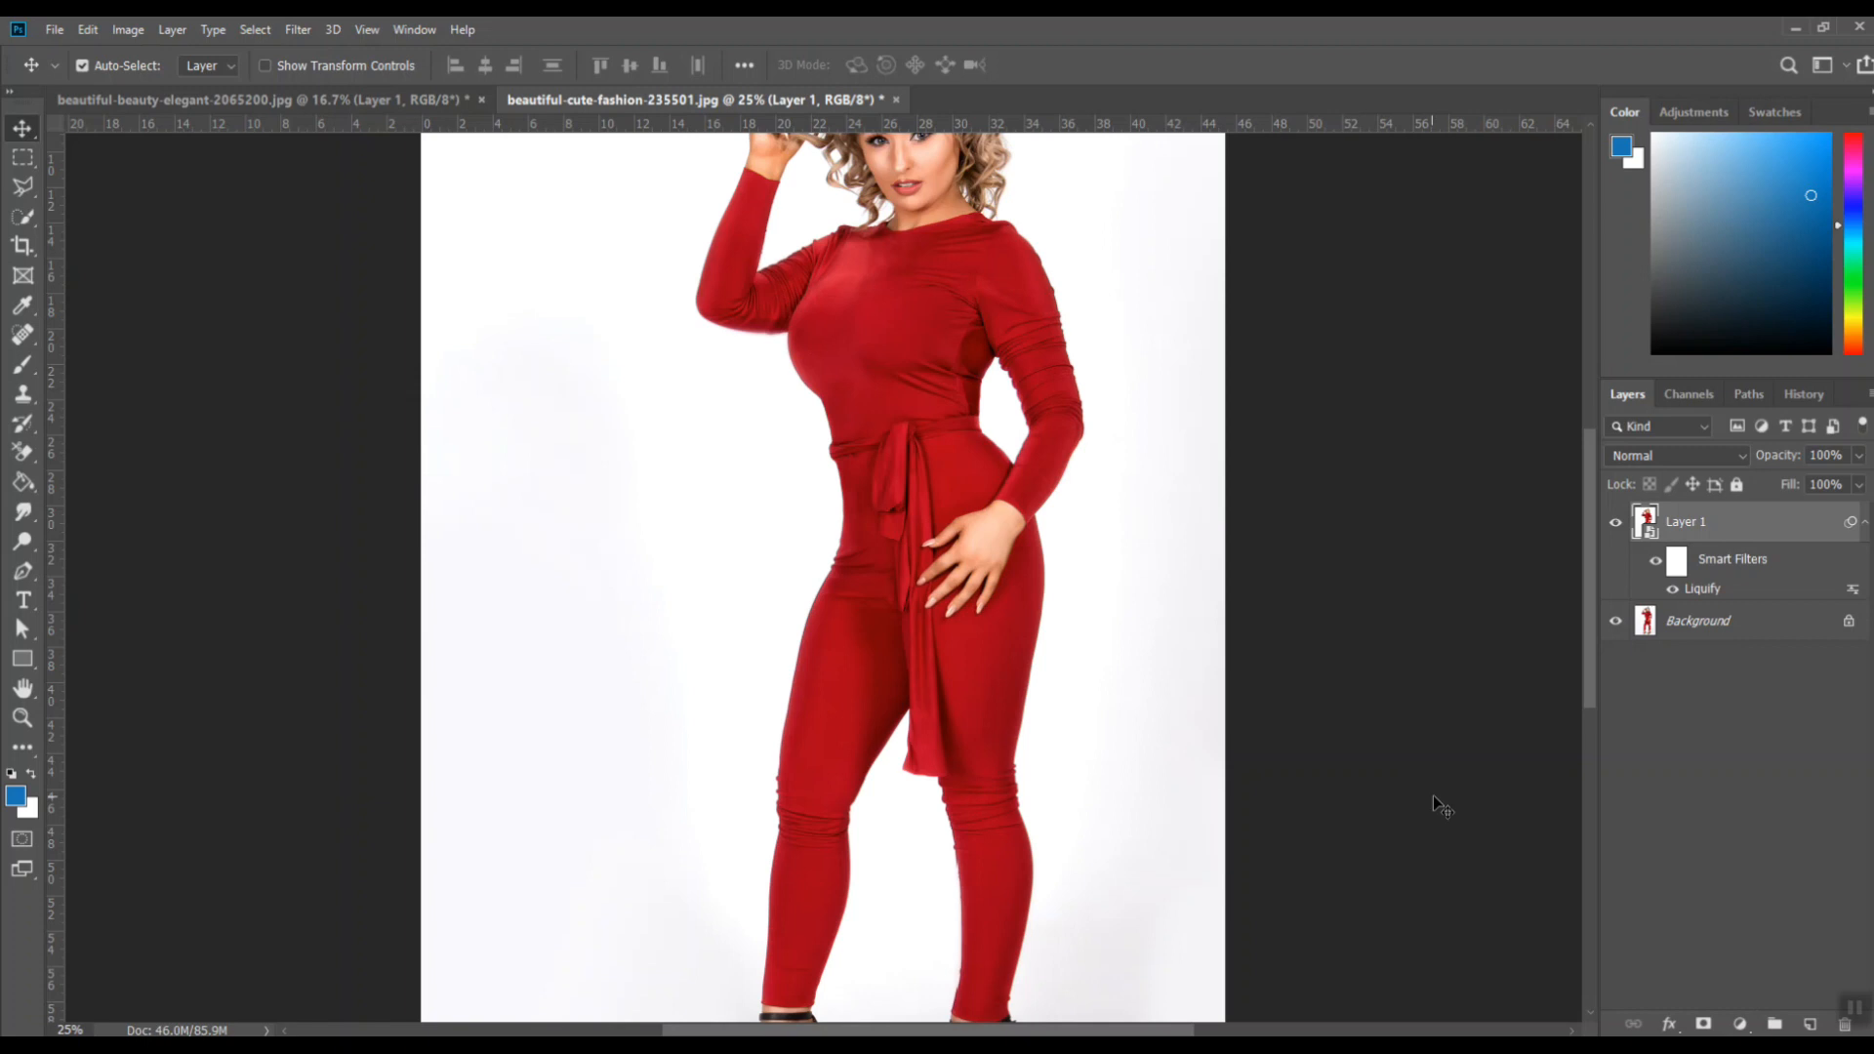
left_click(1670, 1047)
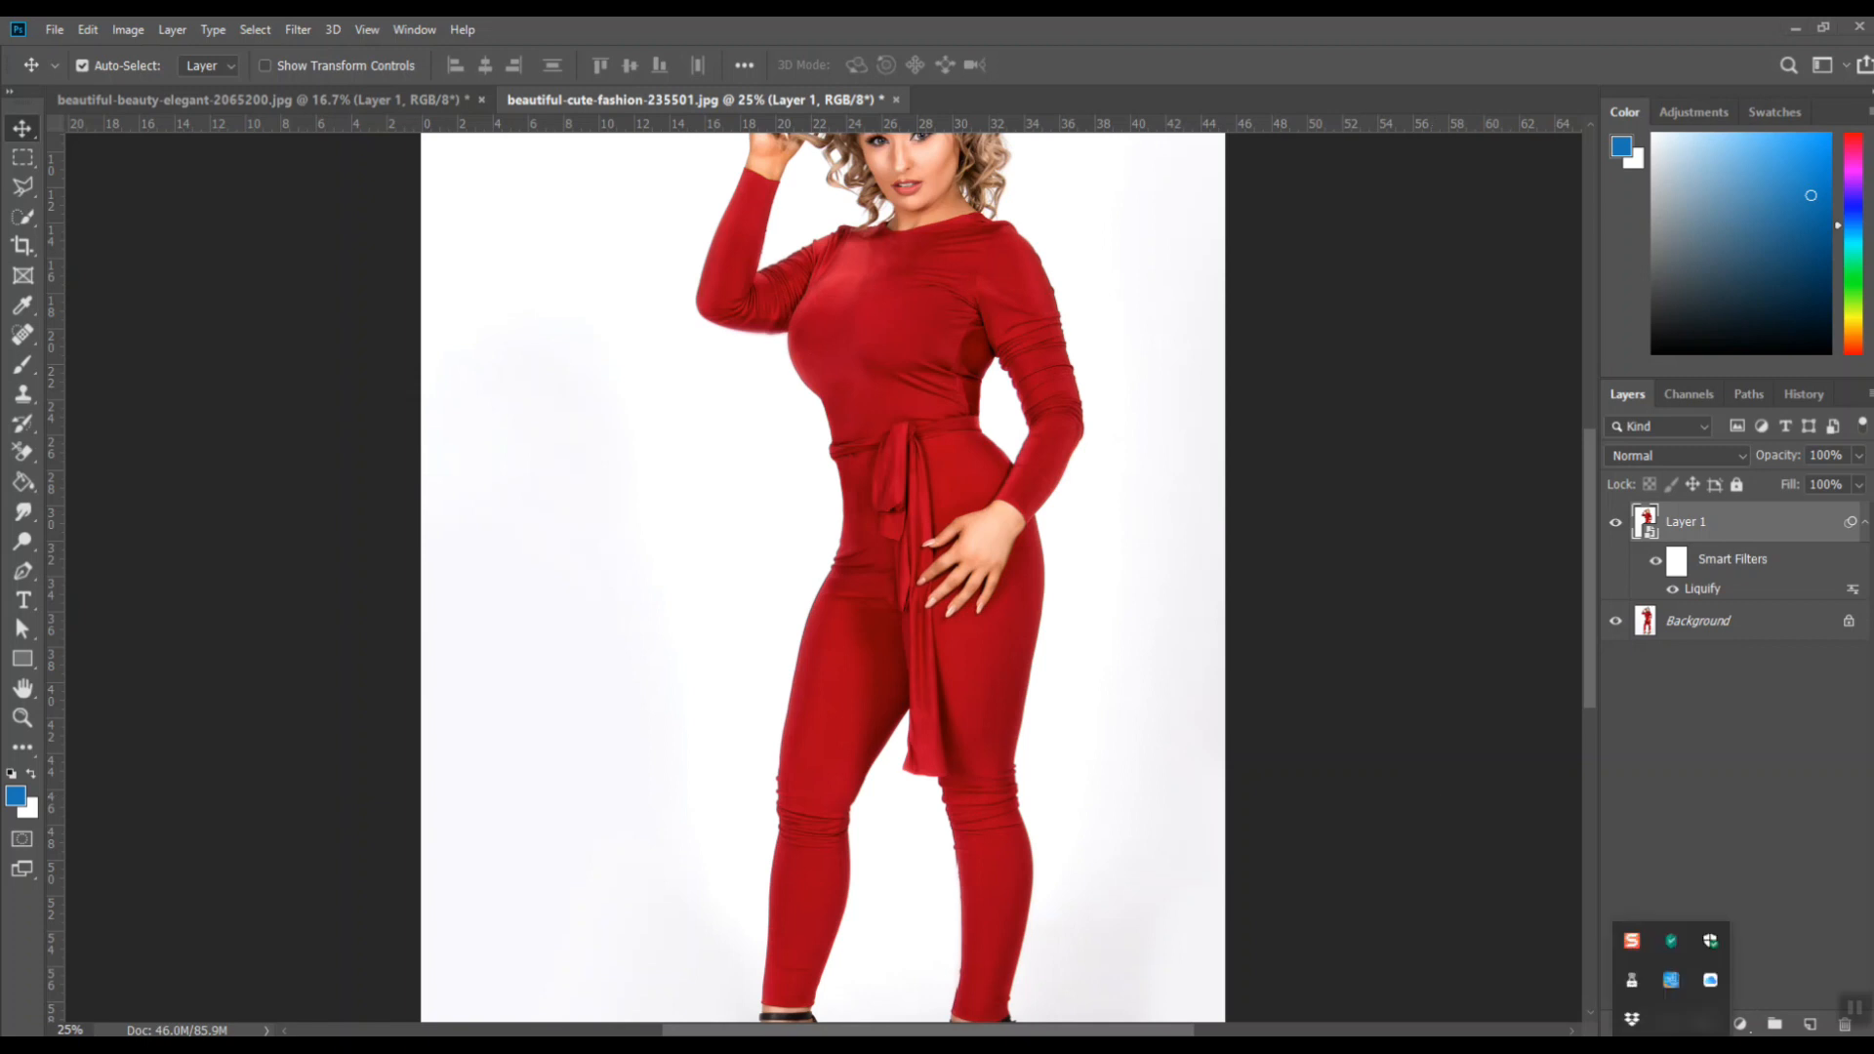